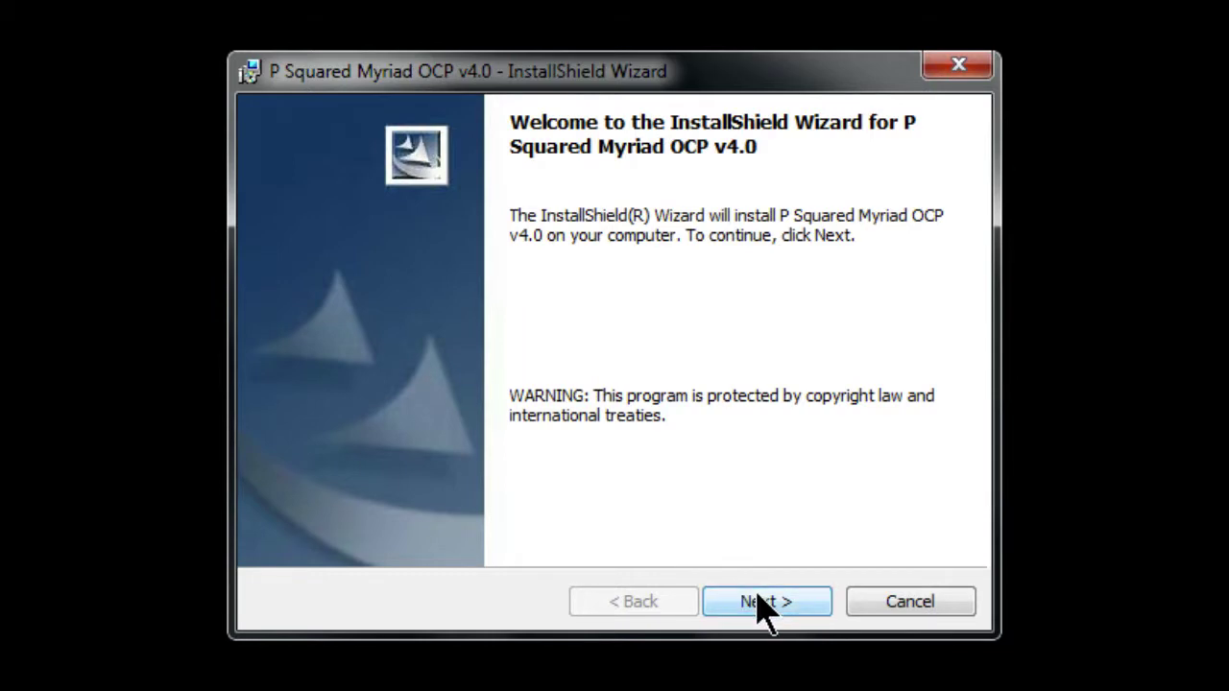
- Install P Squared Myriad OCP v4.0 with the licence accepted and launch-on-finish ticked
{"action": "left_click", "coordinate": [765, 603]}
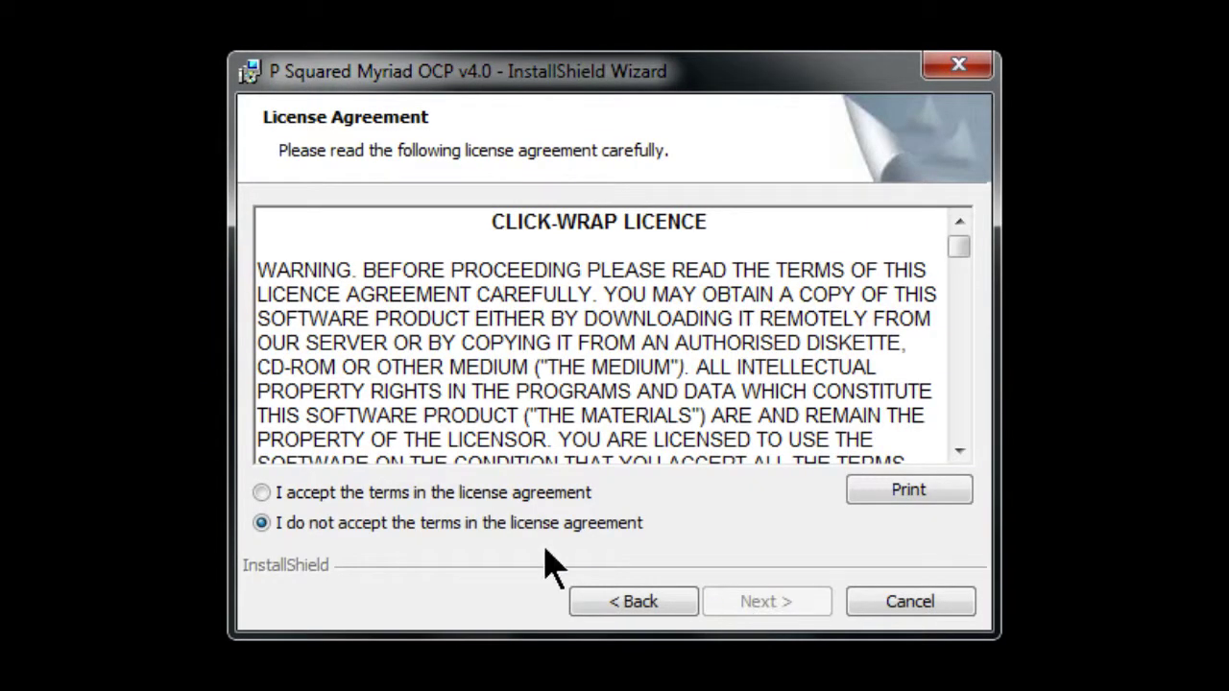
{"action": "left_click", "coordinate": [502, 493]}
{"action": "left_click", "coordinate": [768, 605]}
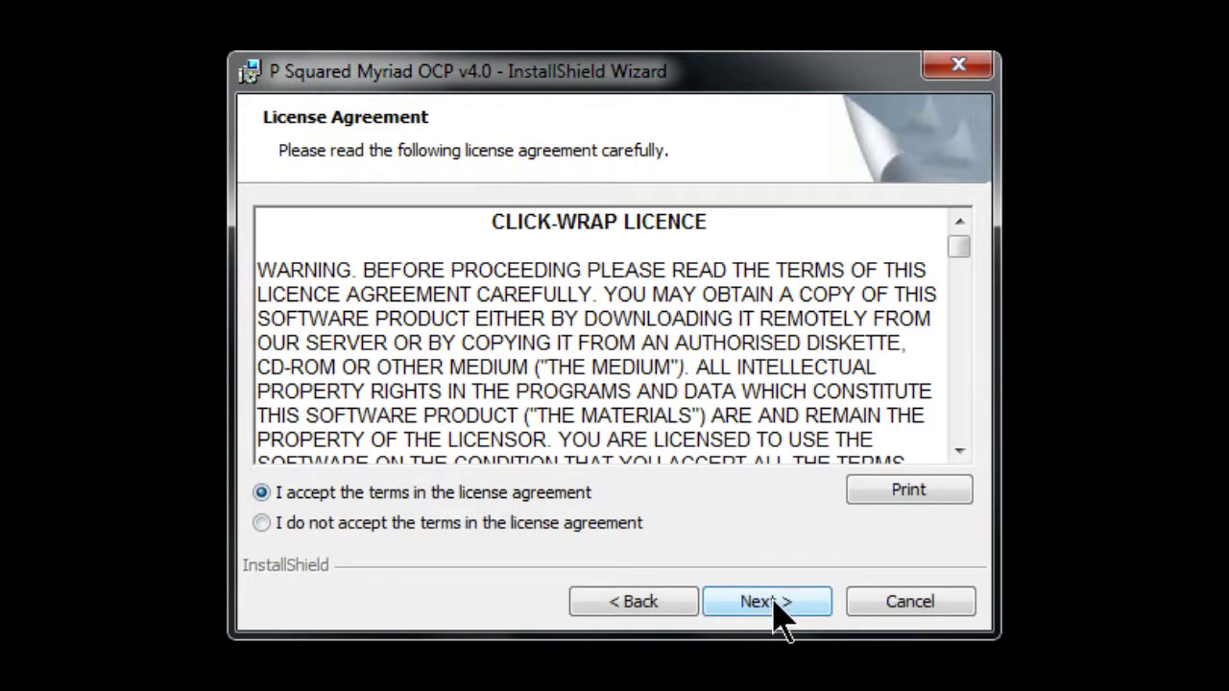
{"action": "left_click", "coordinate": [768, 603]}
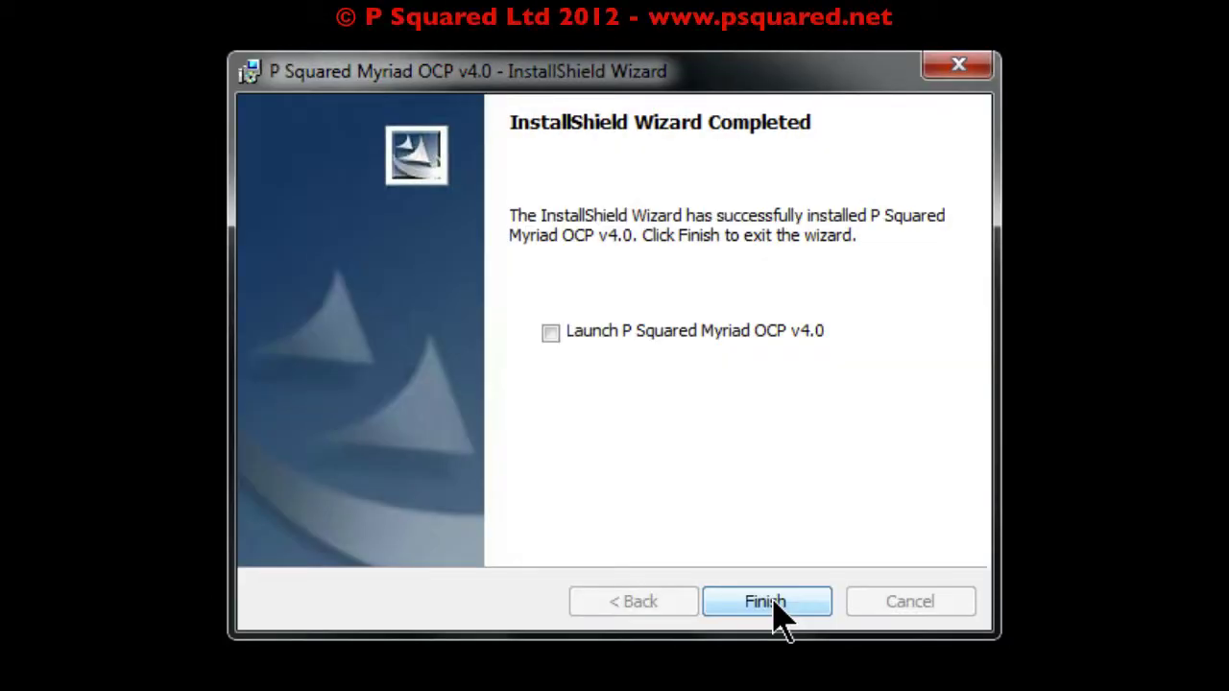
{"action": "left_click", "coordinate": [558, 338]}
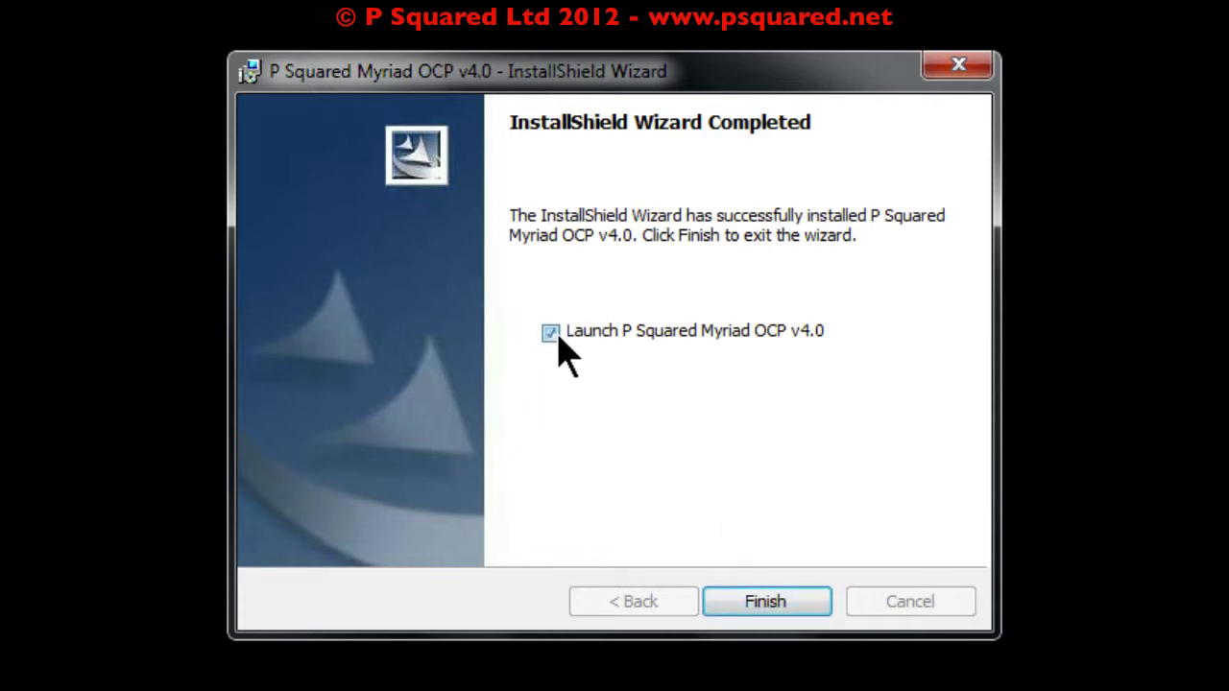
{"action": "left_click", "coordinate": [749, 611]}
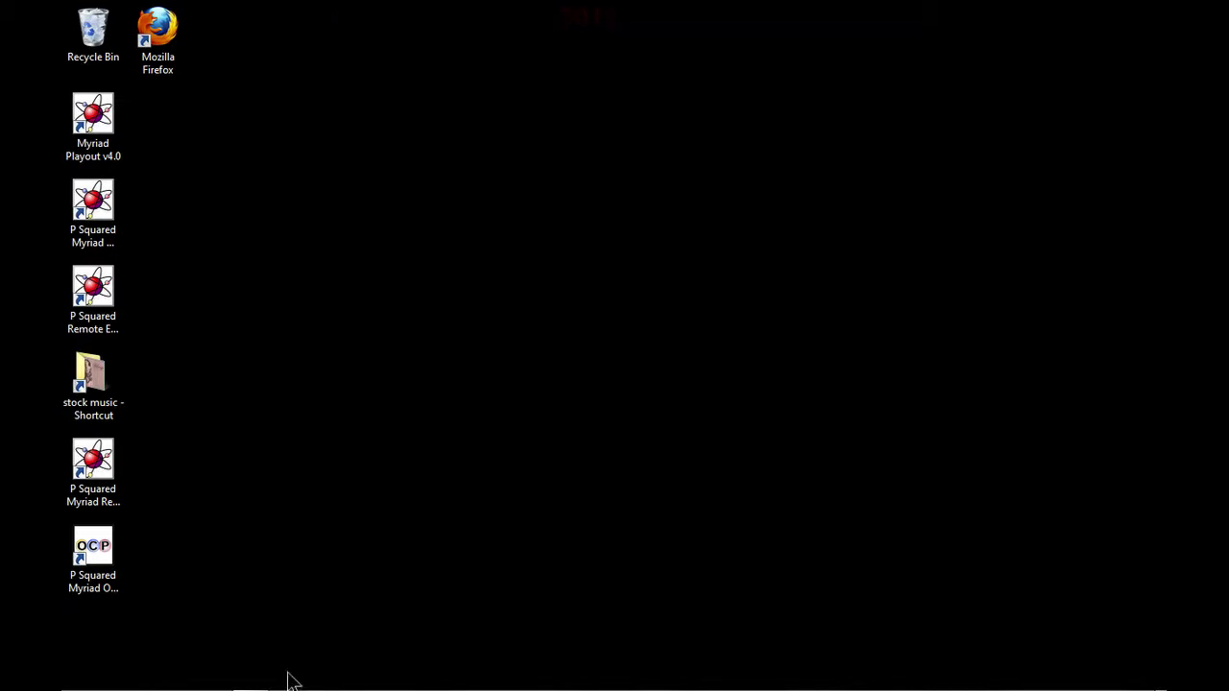
- Open the OCP-Direct tab of Myriad Playout's Myriad Settings
{"action": "left_click", "coordinate": [252, 679]}
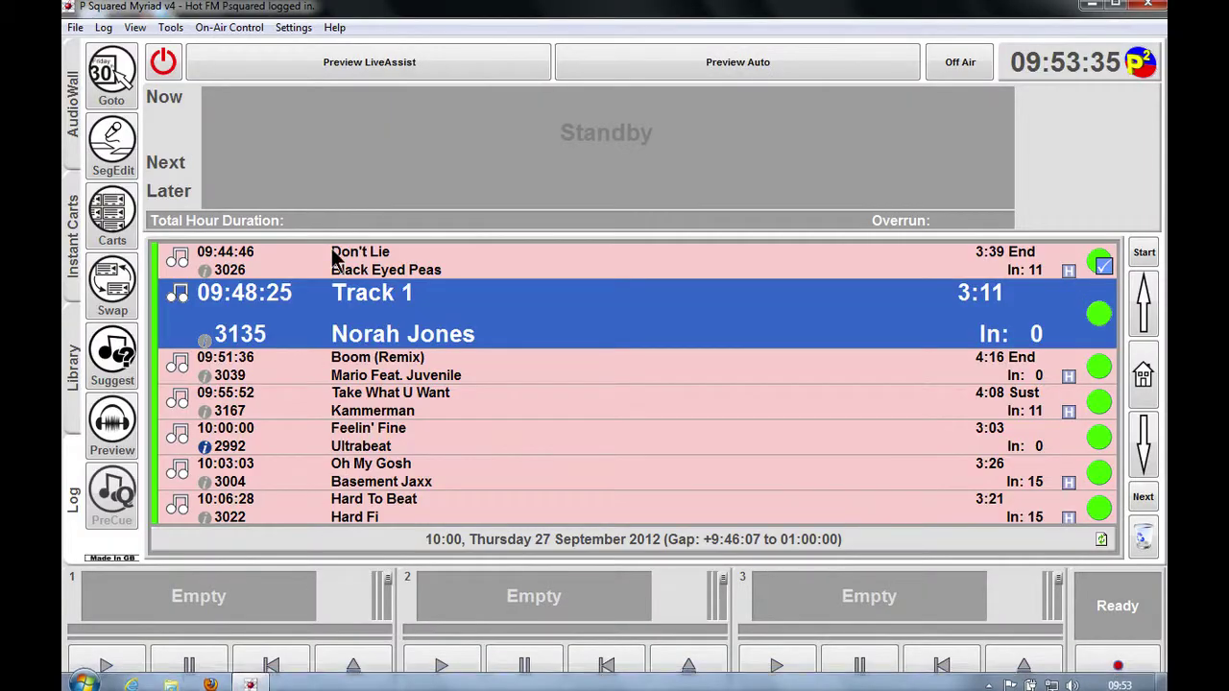
{"action": "left_click", "coordinate": [288, 29]}
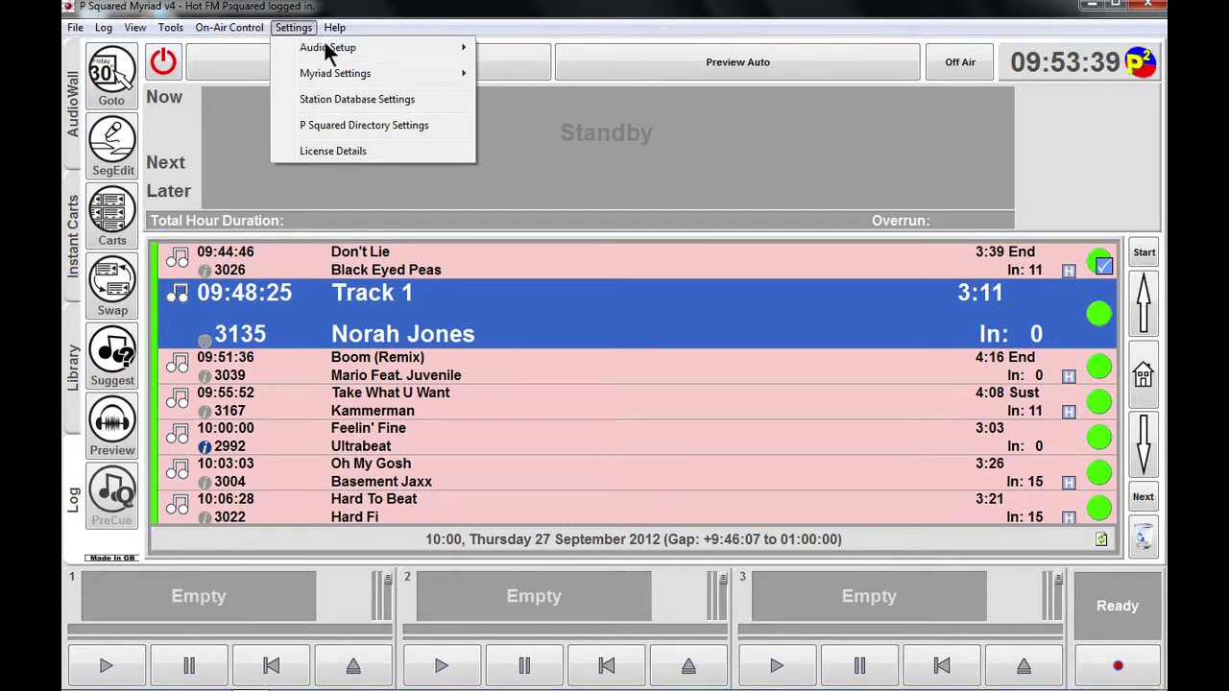
{"action": "mouse_move", "coordinate": [330, 81]}
{"action": "left_click", "coordinate": [585, 91]}
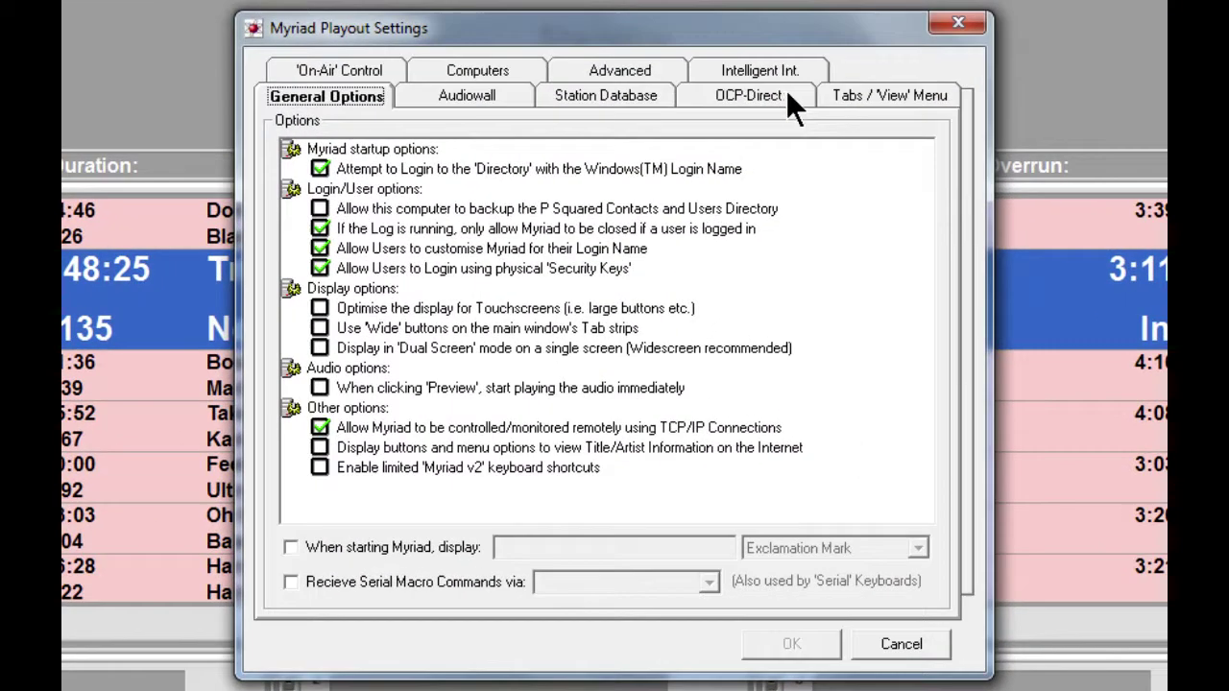
{"action": "left_click", "coordinate": [731, 165]}
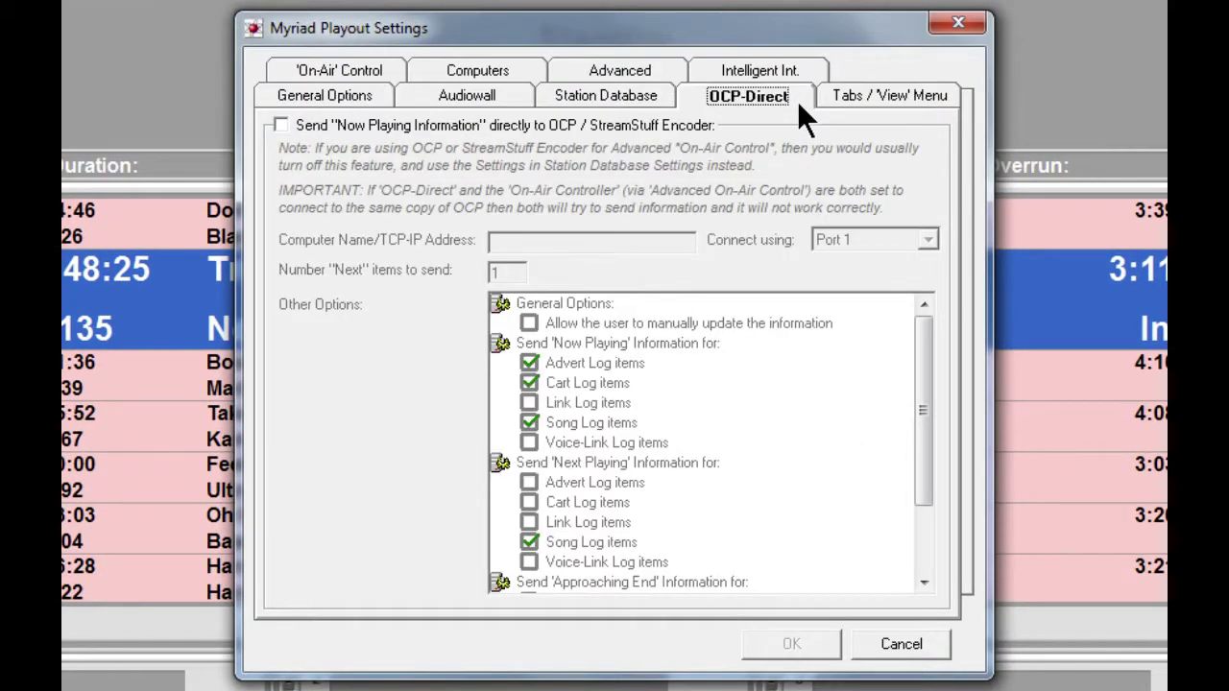
- Enable Send Now Playing Information to address 127.0.0.1 and save the settings
{"action": "left_click", "coordinate": [281, 126]}
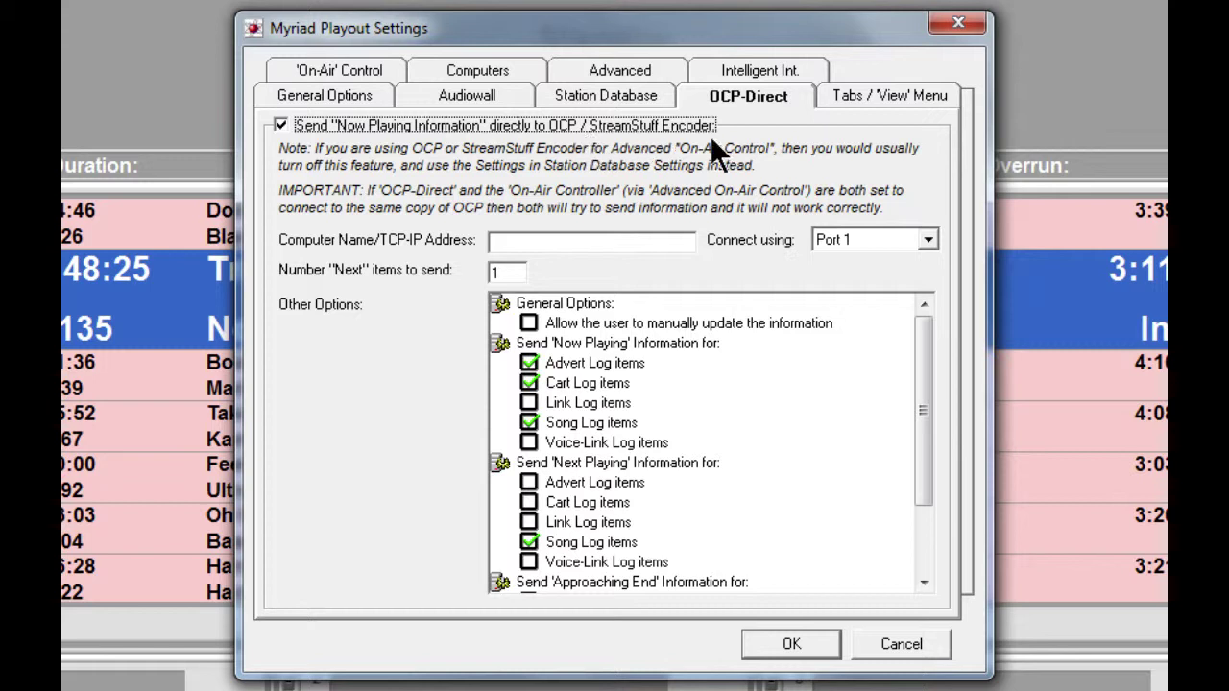
{"action": "left_click", "coordinate": [572, 239]}
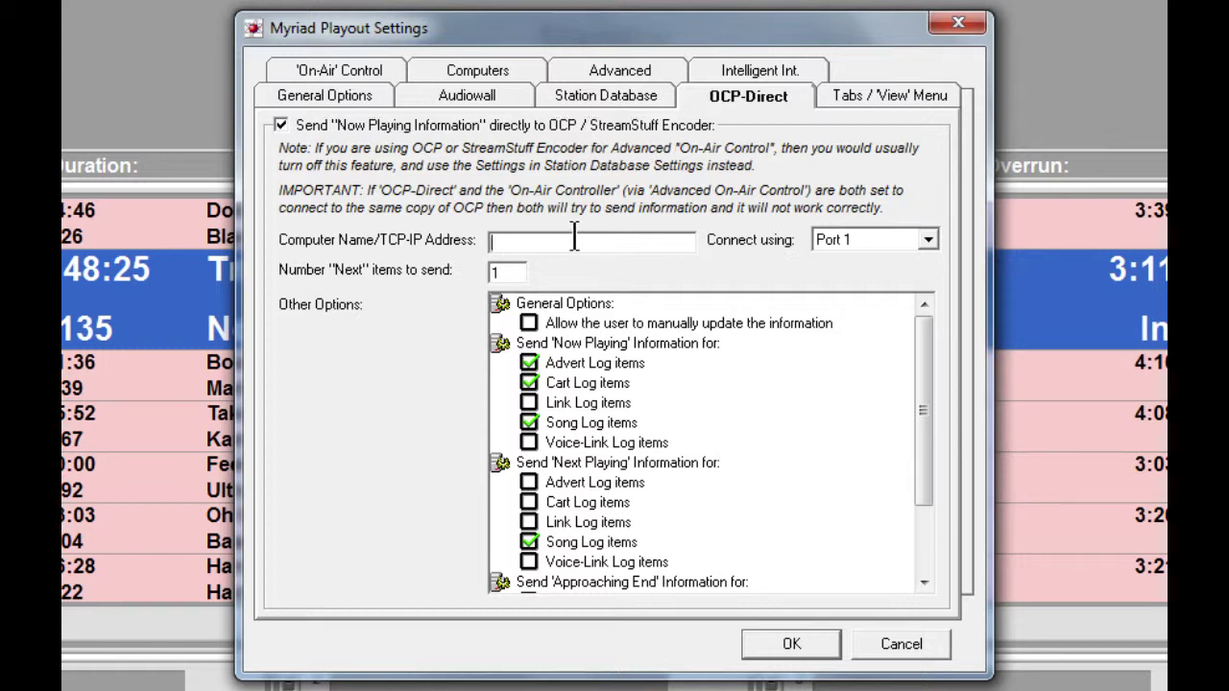
{"action": "type", "text": "127.0."}
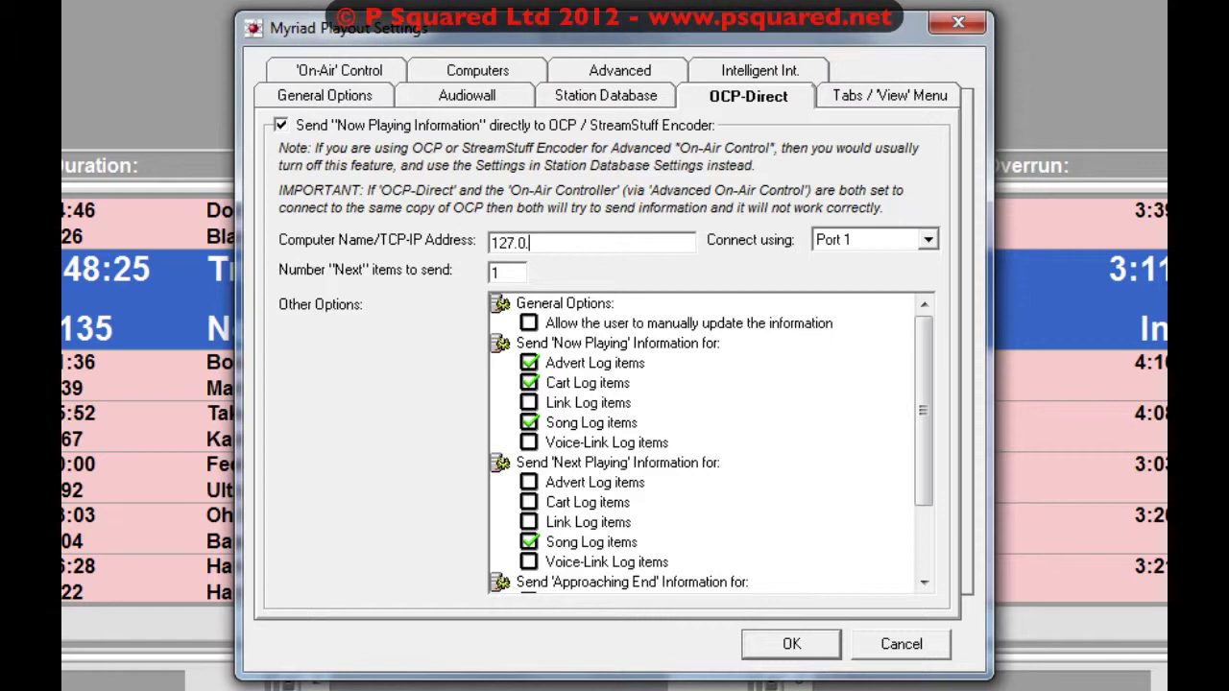
{"action": "type", "text": "0.2"}
{"action": "key", "text": "BackSpace"}
{"action": "type", "text": "1"}
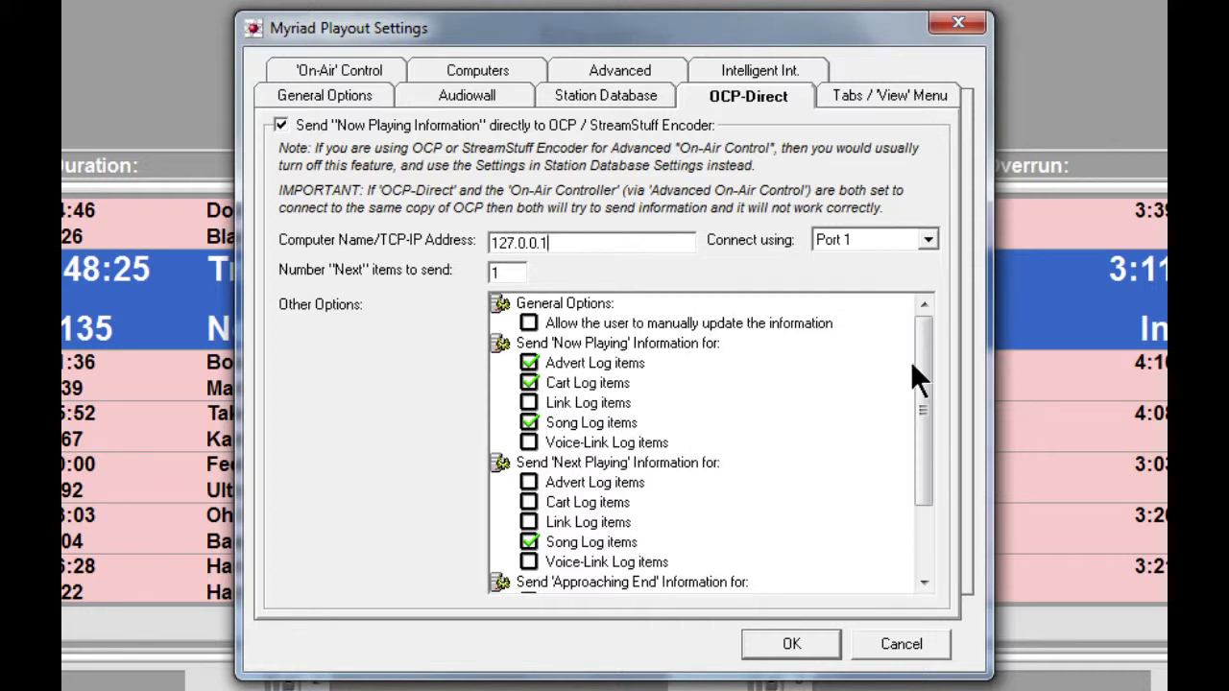
{"action": "left_click_drag", "start_coordinate": [919, 347], "coordinate": [926, 424]}
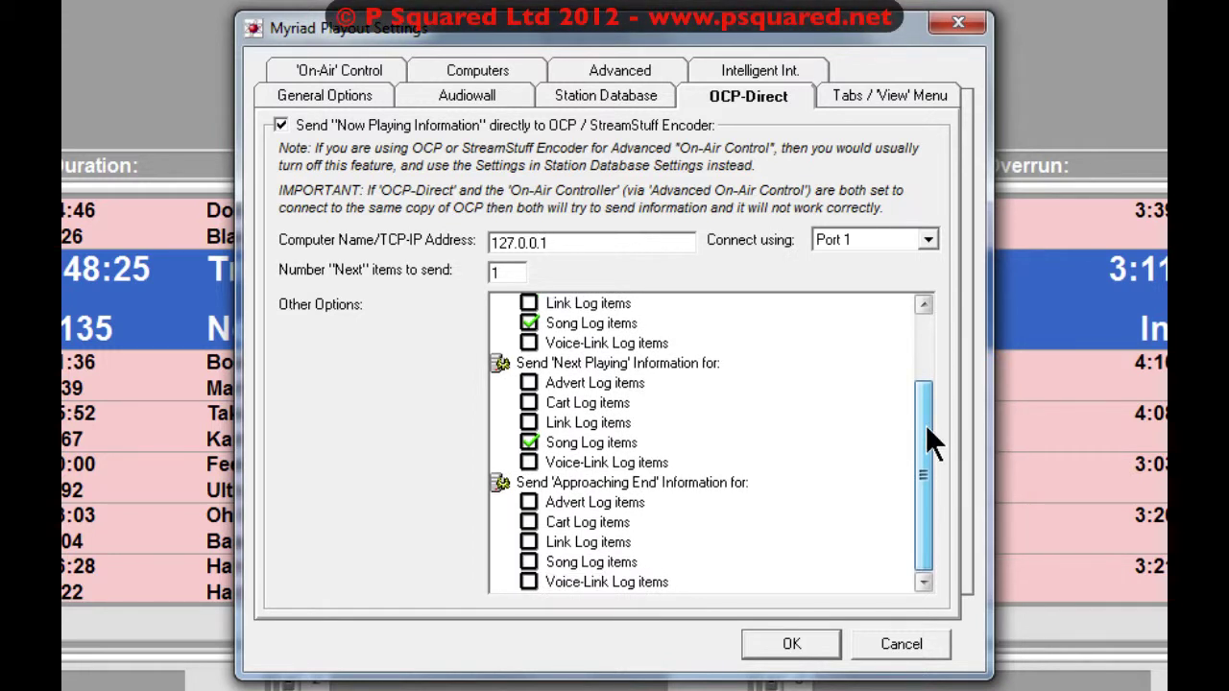
{"action": "left_click_drag", "start_coordinate": [926, 424], "coordinate": [924, 329]}
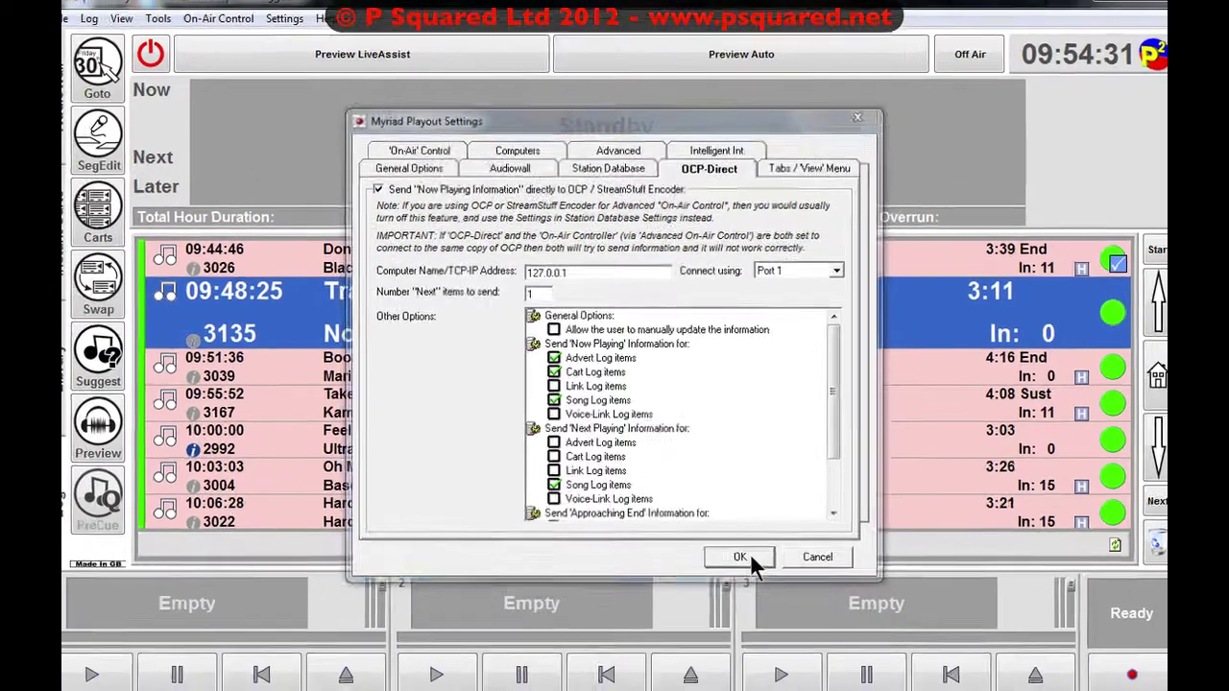
{"action": "left_click", "coordinate": [788, 642]}
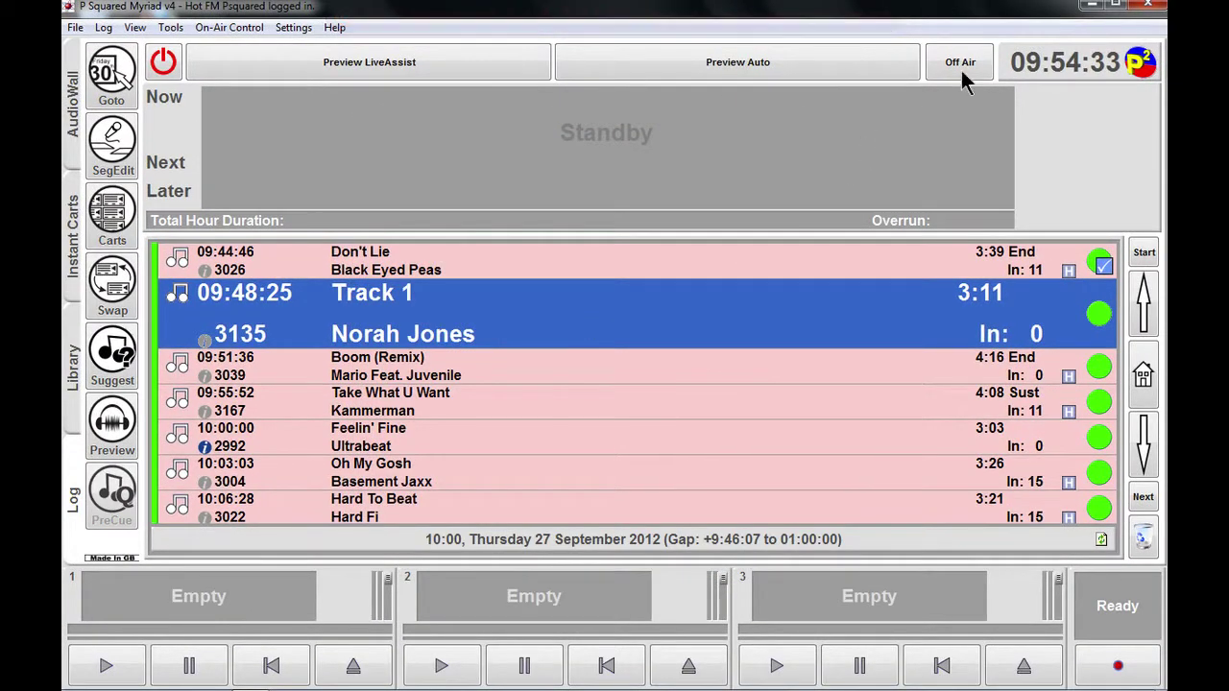
- Minimise Myriad Playout and launch P Squared Myriad OCP from its desktop shortcut
{"action": "left_click", "coordinate": [1092, 5]}
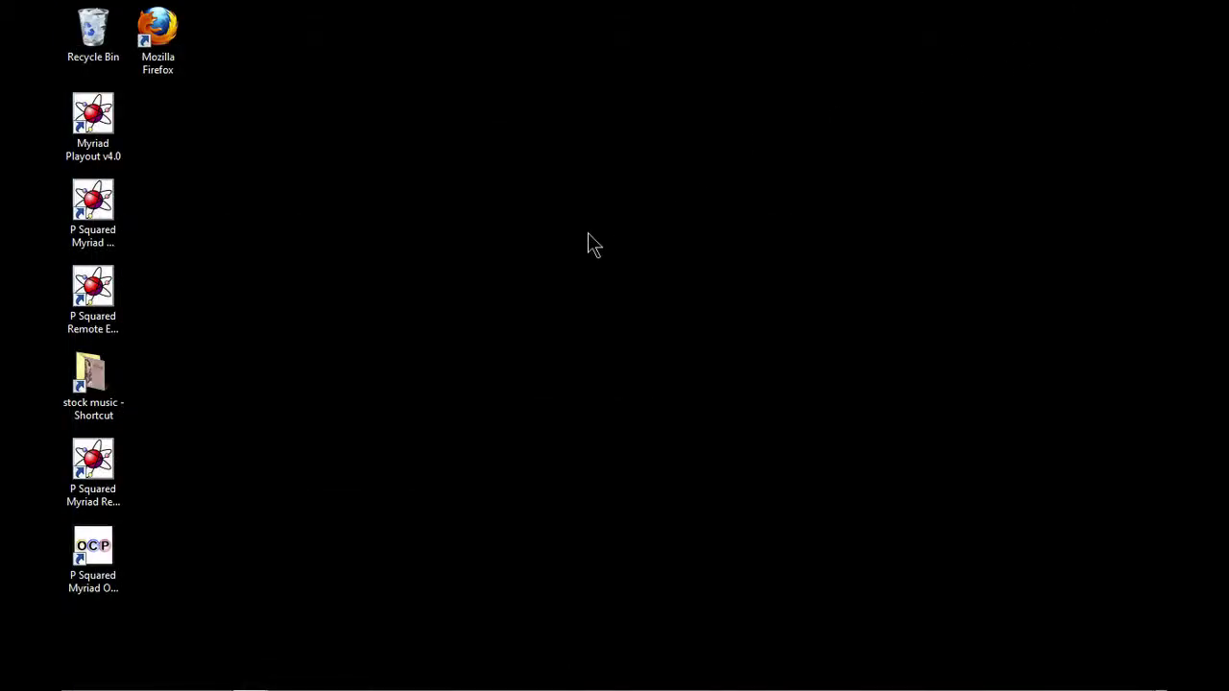
{"action": "left_click", "coordinate": [104, 547]}
{"action": "double_click", "coordinate": [105, 544]}
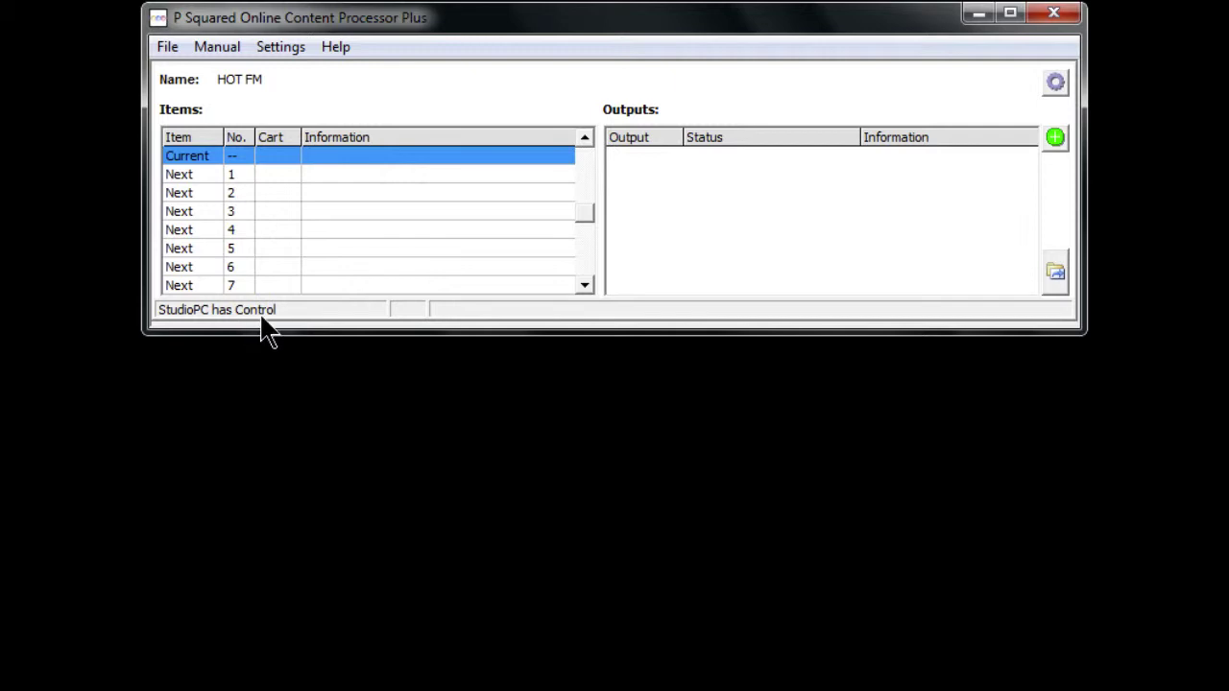
- Open Service Properties for HOT FM from the File menu
{"action": "left_click", "coordinate": [168, 48]}
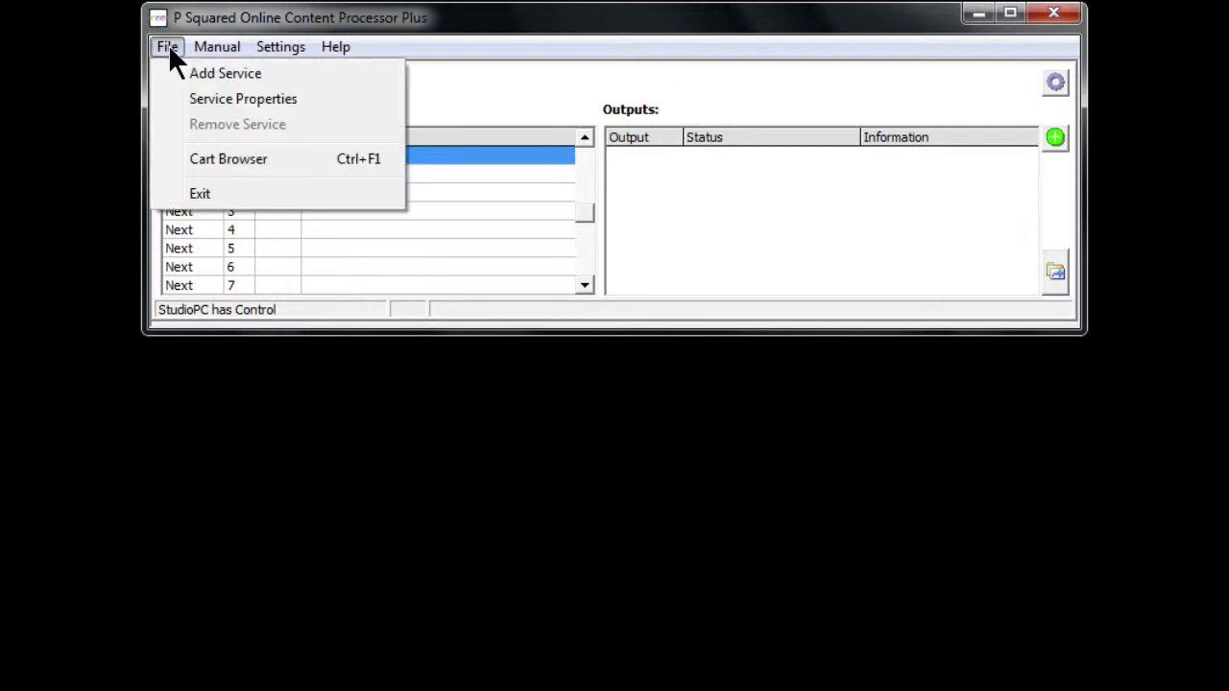
{"action": "left_click", "coordinate": [175, 99]}
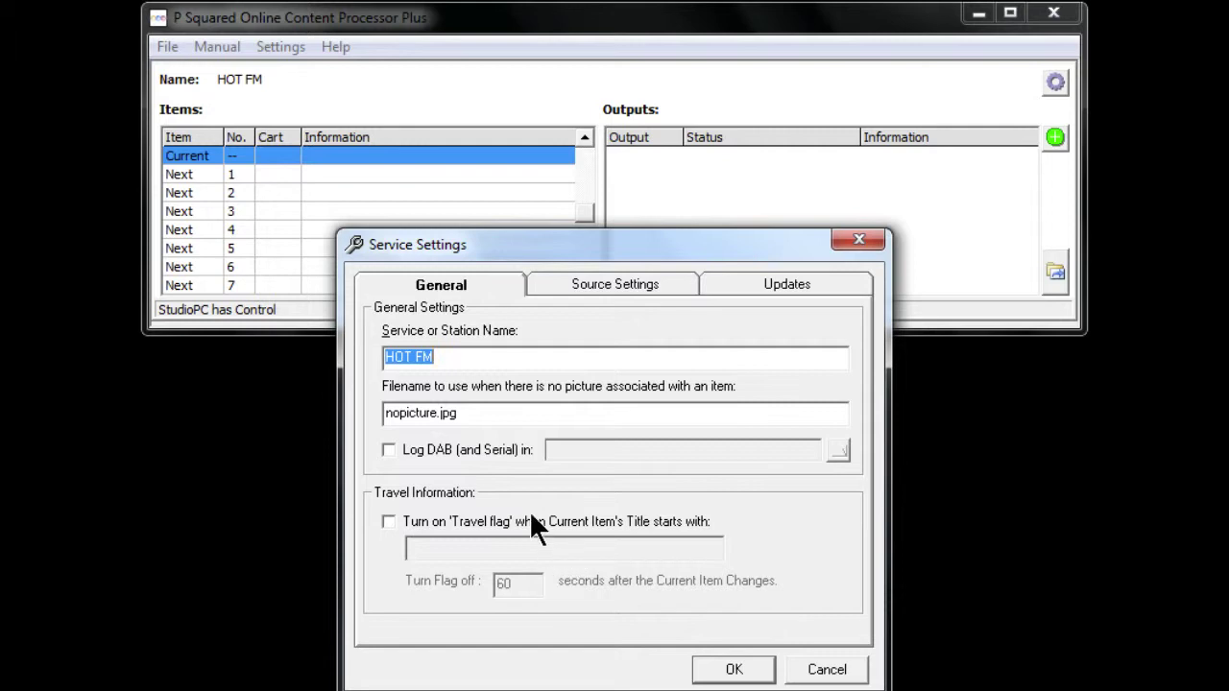
- Keep Myriad(TM) v4.0 on Port 1 as the source, then view the Updates tab
{"action": "left_click", "coordinate": [611, 293]}
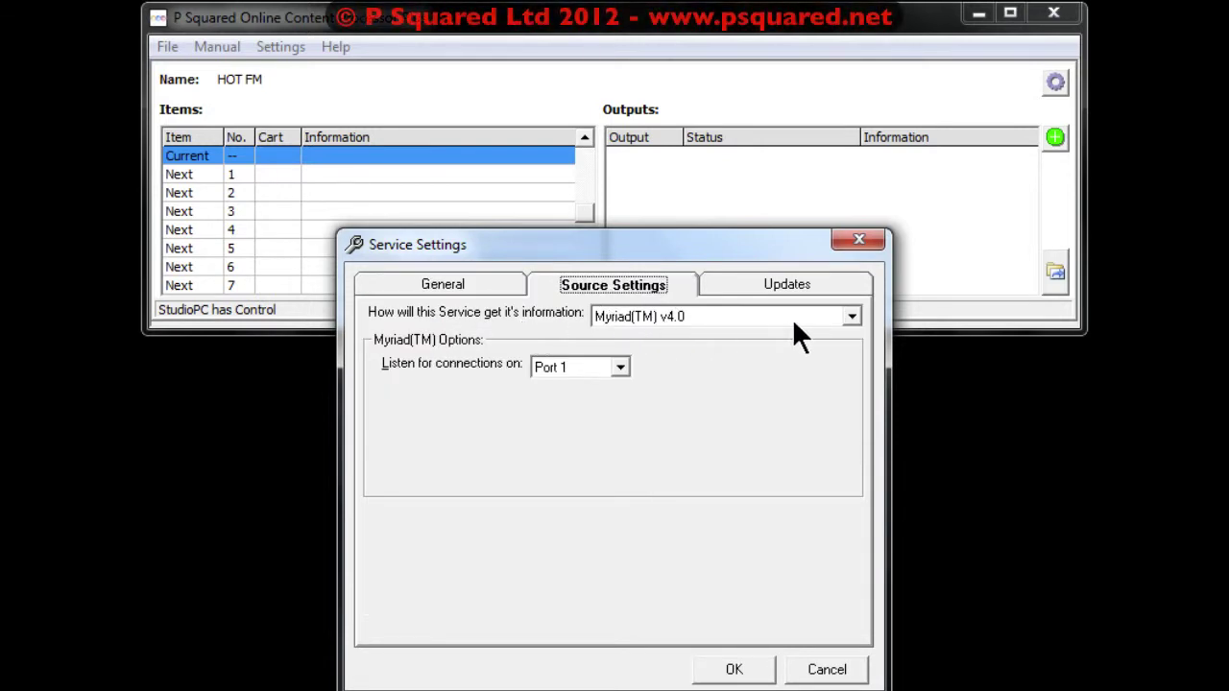
{"action": "left_click", "coordinate": [852, 317]}
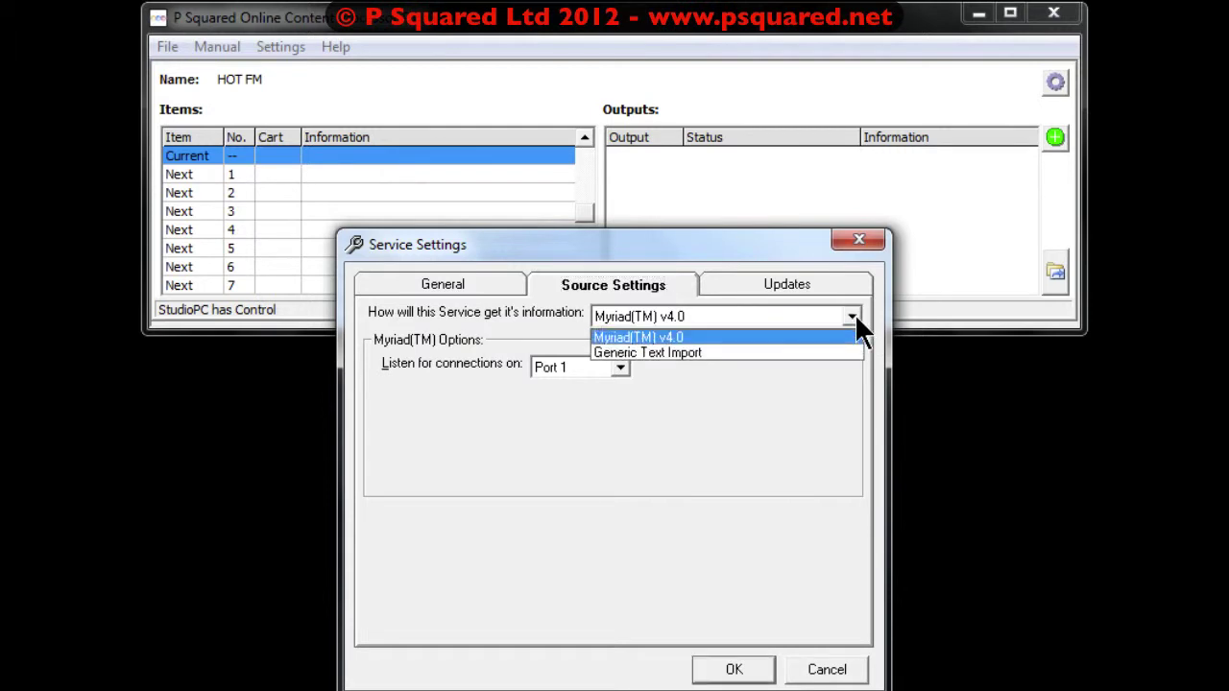
{"action": "left_click", "coordinate": [853, 317]}
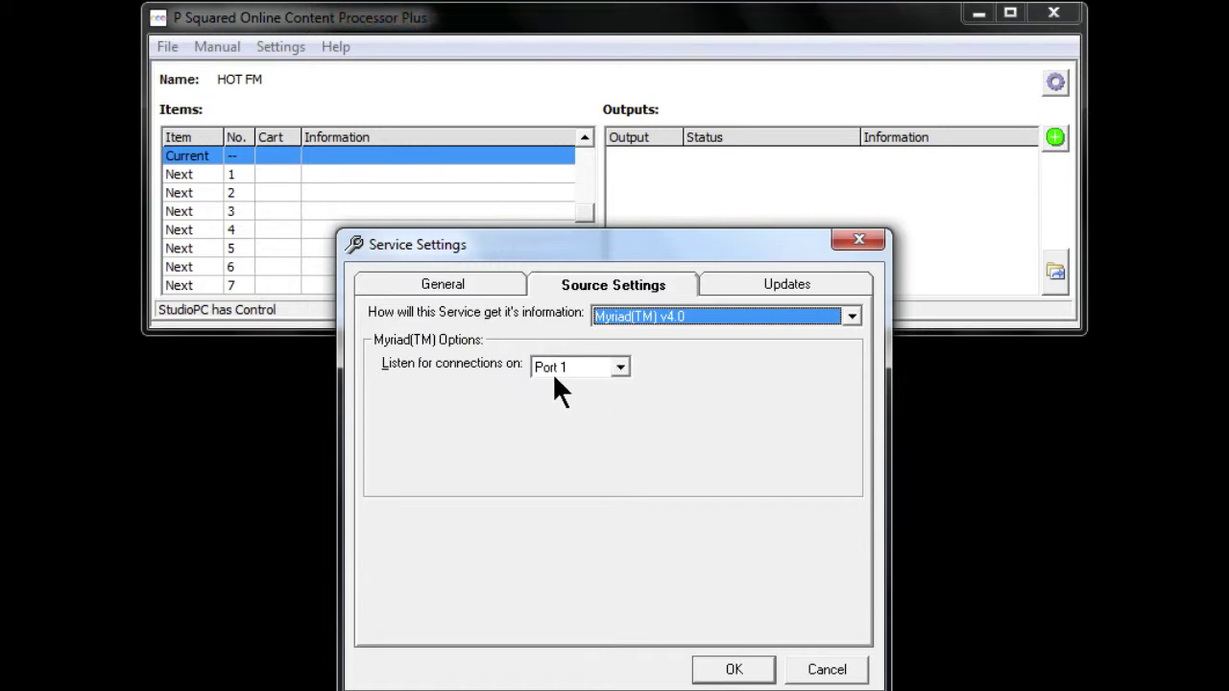
{"action": "left_click", "coordinate": [744, 285]}
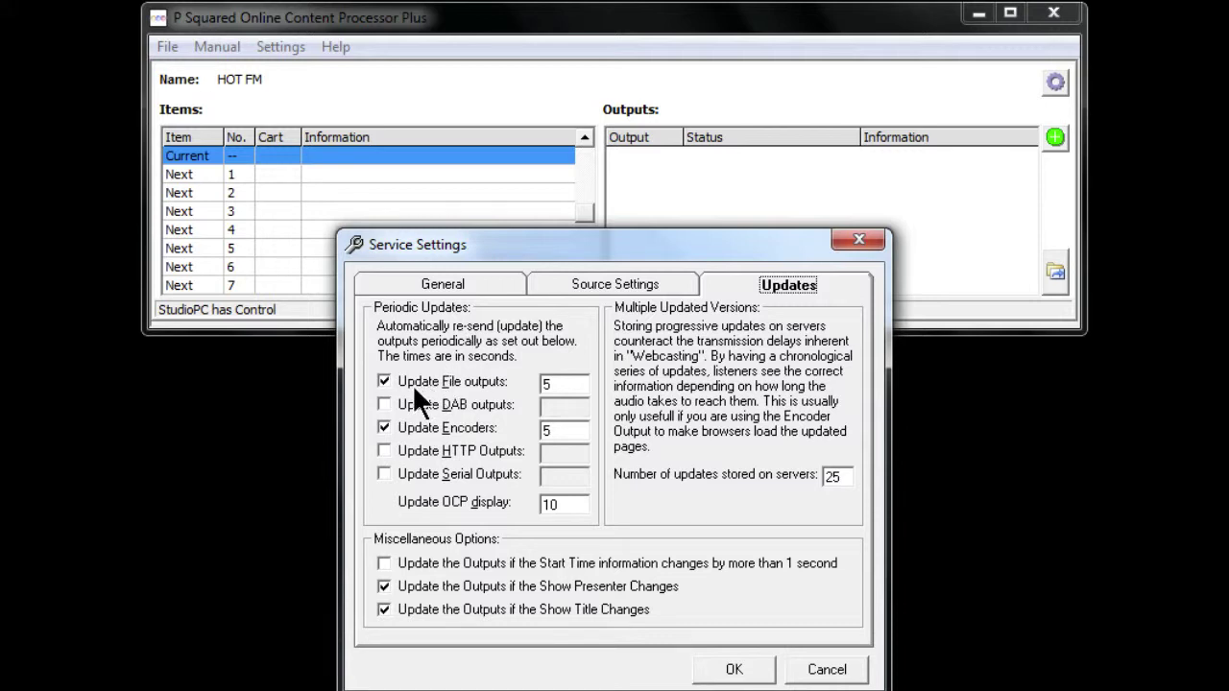
- Enable DAB output updates every 5 seconds and save the service settings
{"action": "left_click", "coordinate": [384, 404]}
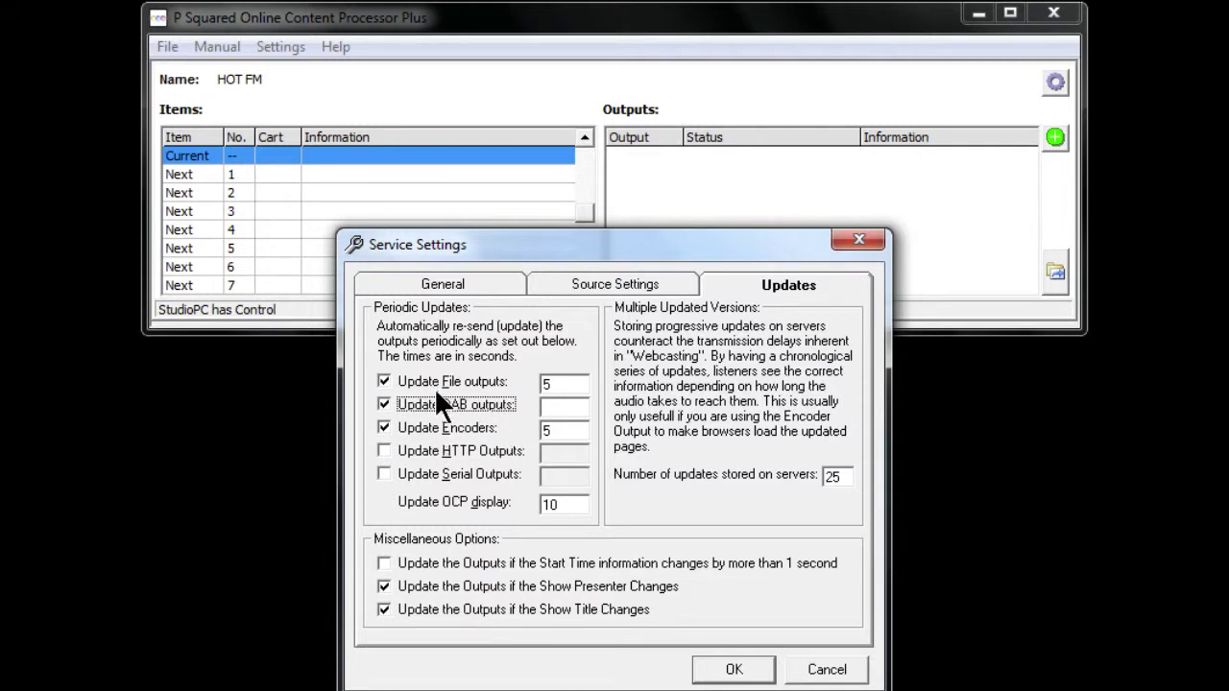
{"action": "left_click", "coordinate": [553, 405]}
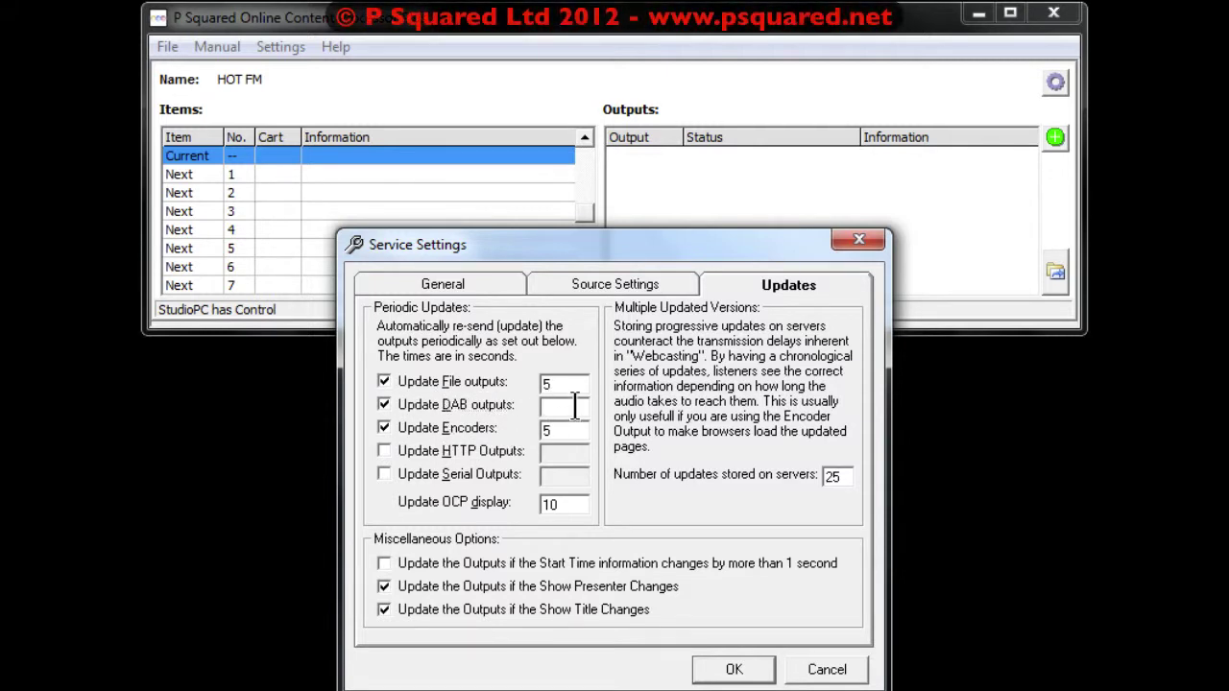
{"action": "type", "text": "5"}
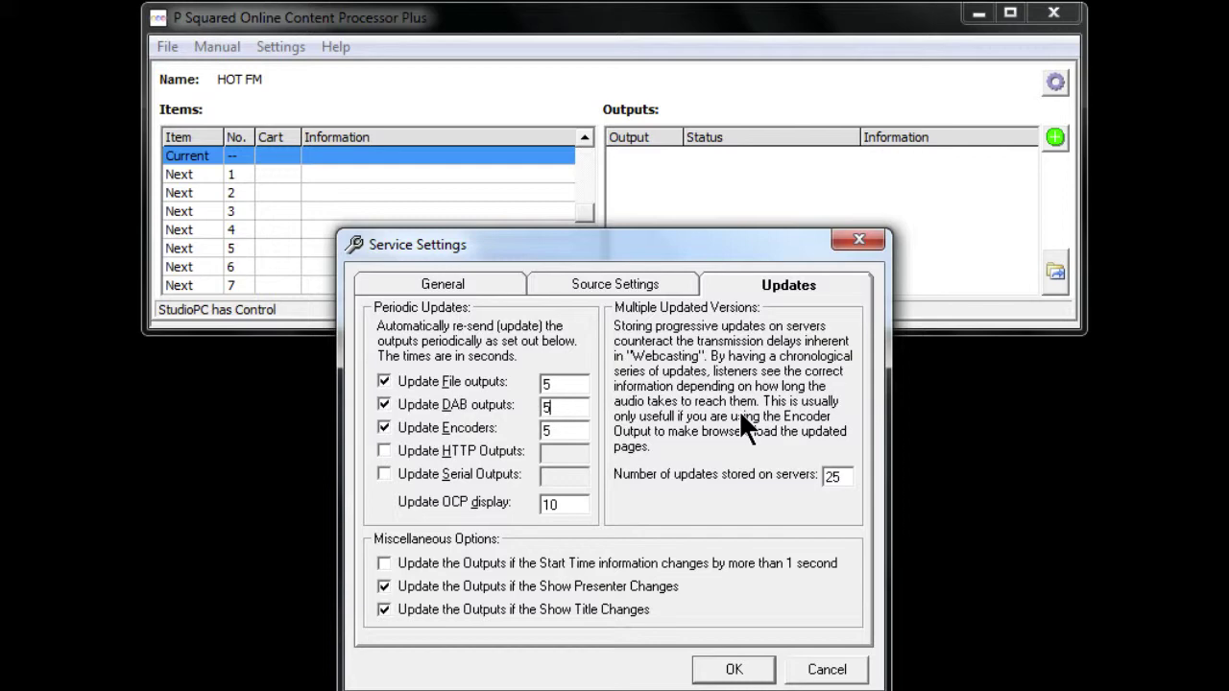
{"action": "left_click", "coordinate": [732, 669]}
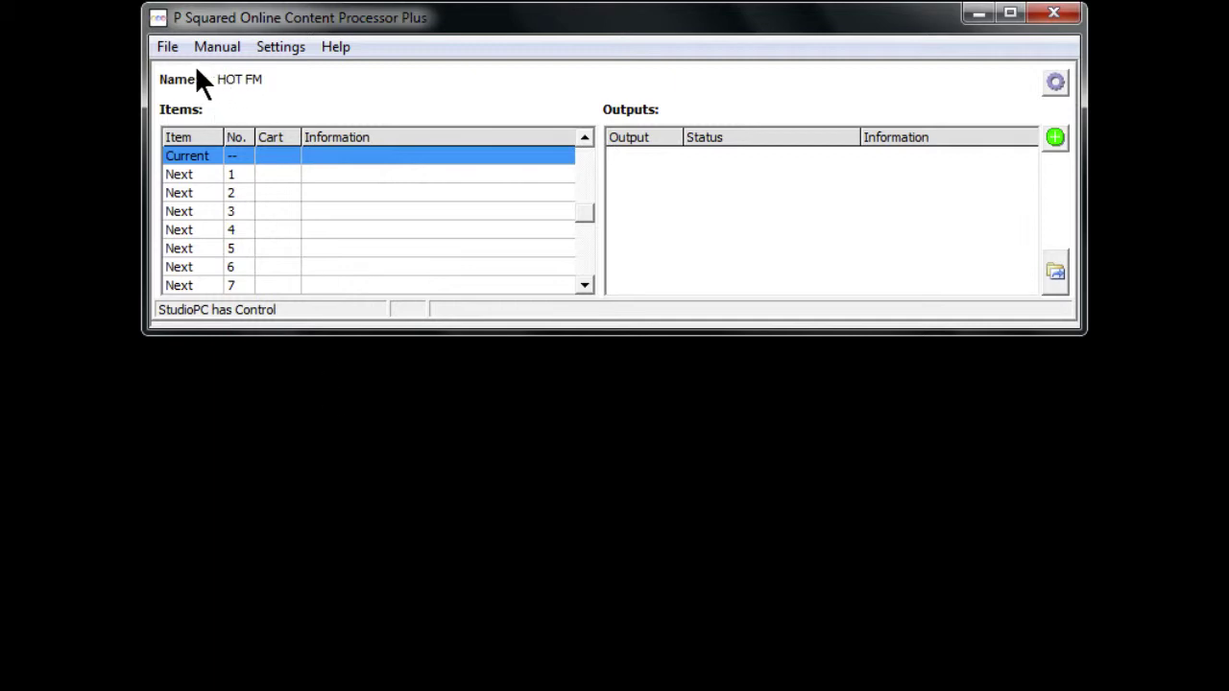
{"action": "left_click", "coordinate": [167, 48]}
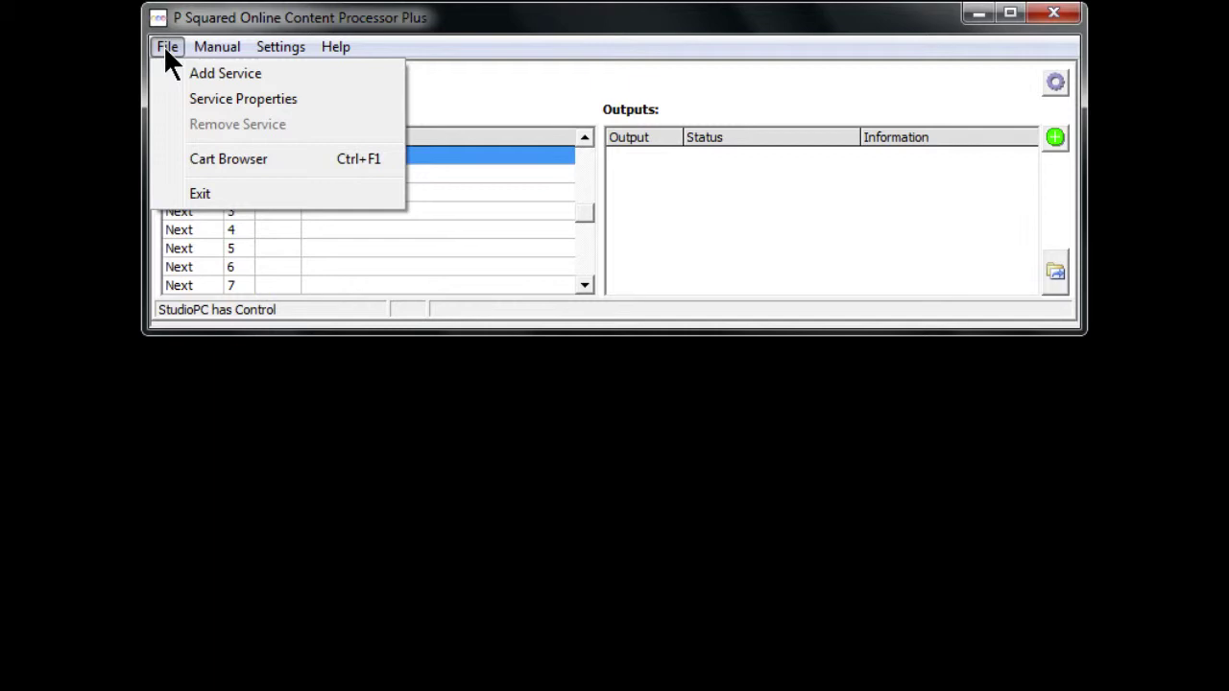
{"action": "mouse_move", "coordinate": [196, 44]}
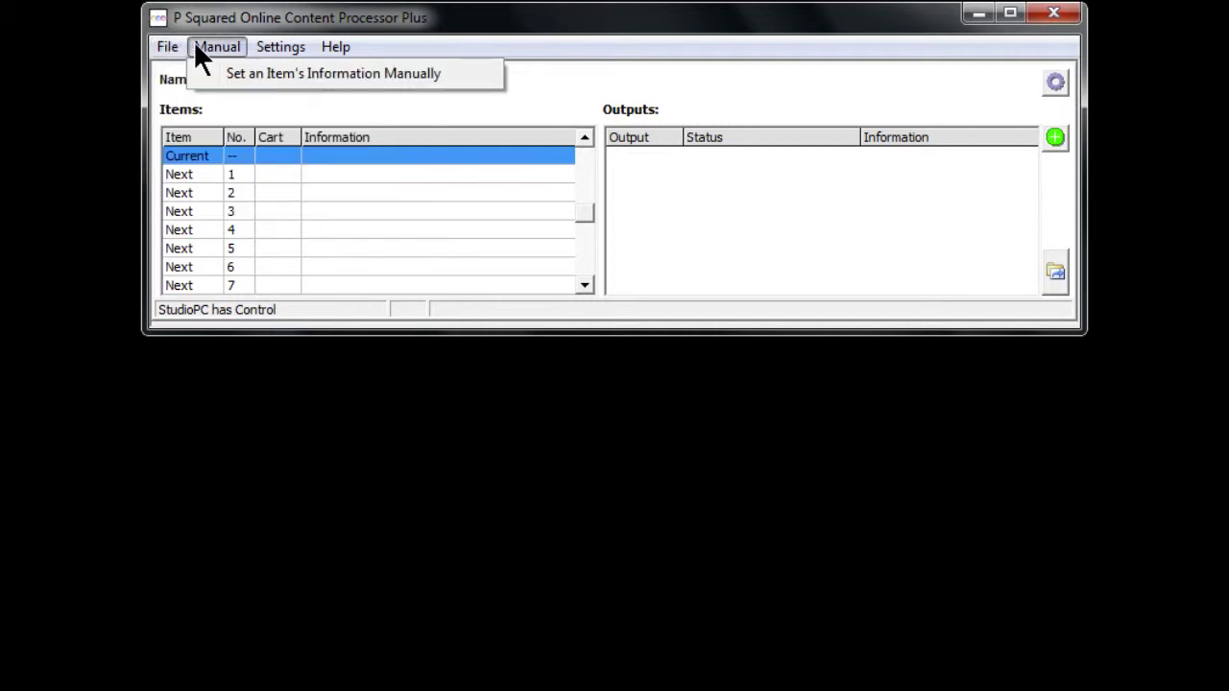
{"action": "mouse_move", "coordinate": [296, 48]}
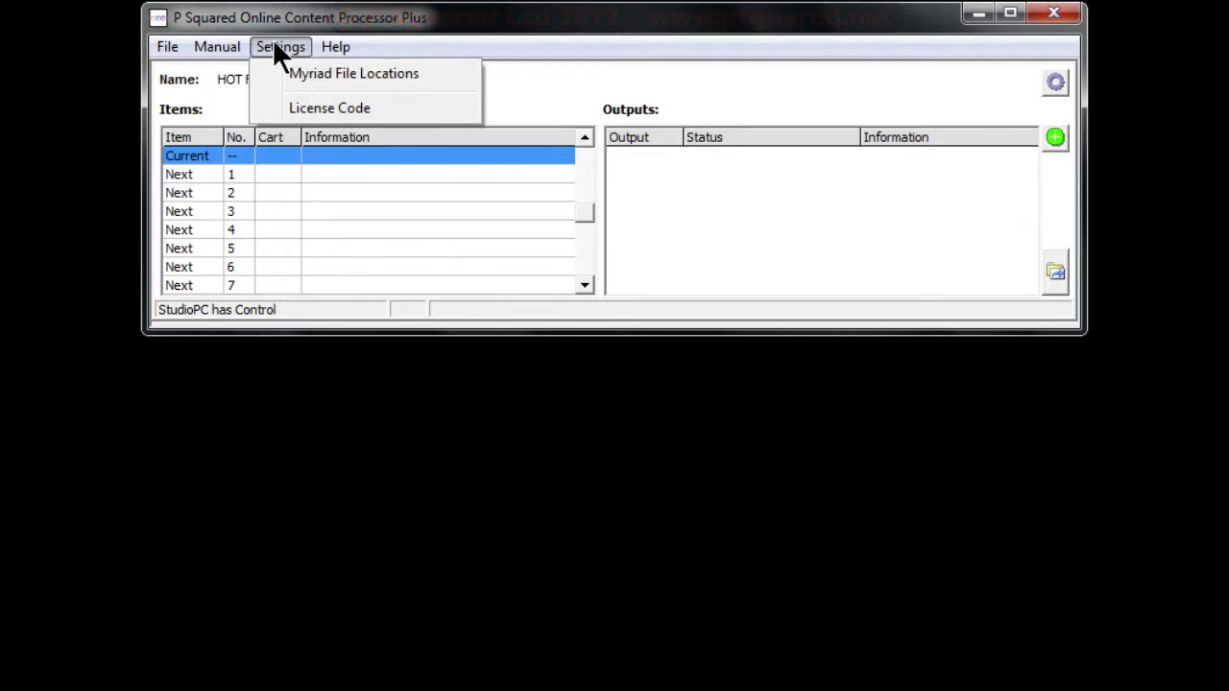
{"action": "left_click", "coordinate": [332, 46]}
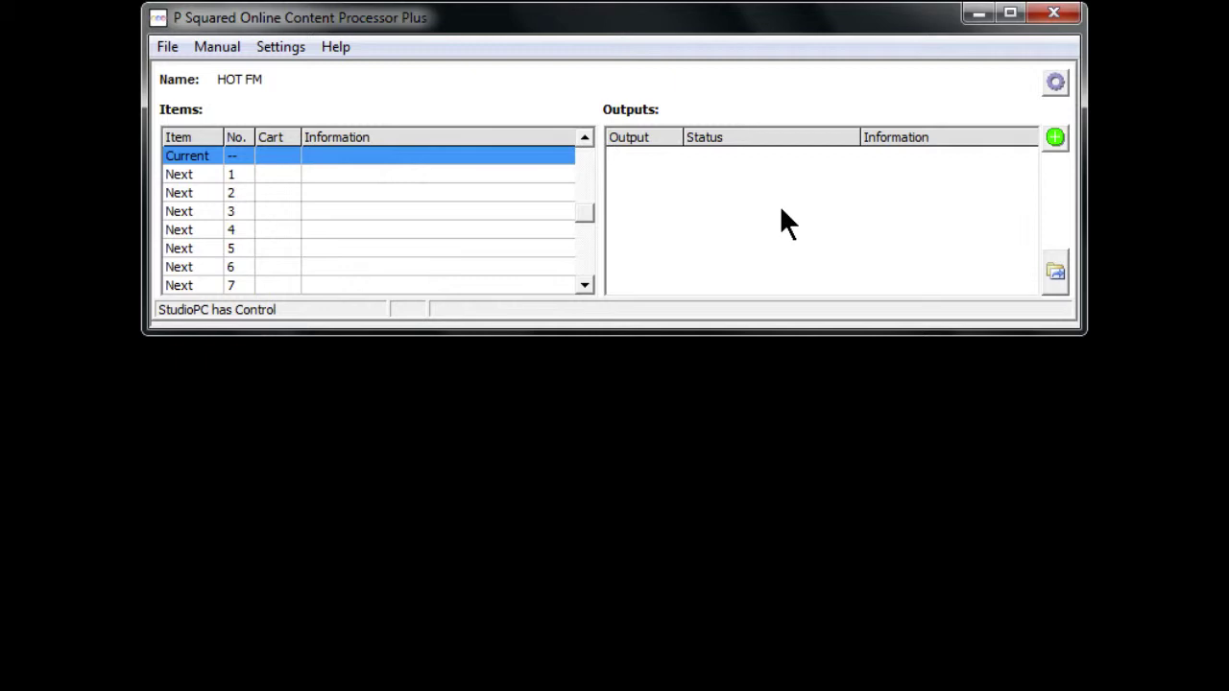
- Open and close Service Settings unchanged, then bring up the Add Output dialog
{"action": "left_click", "coordinate": [1055, 82]}
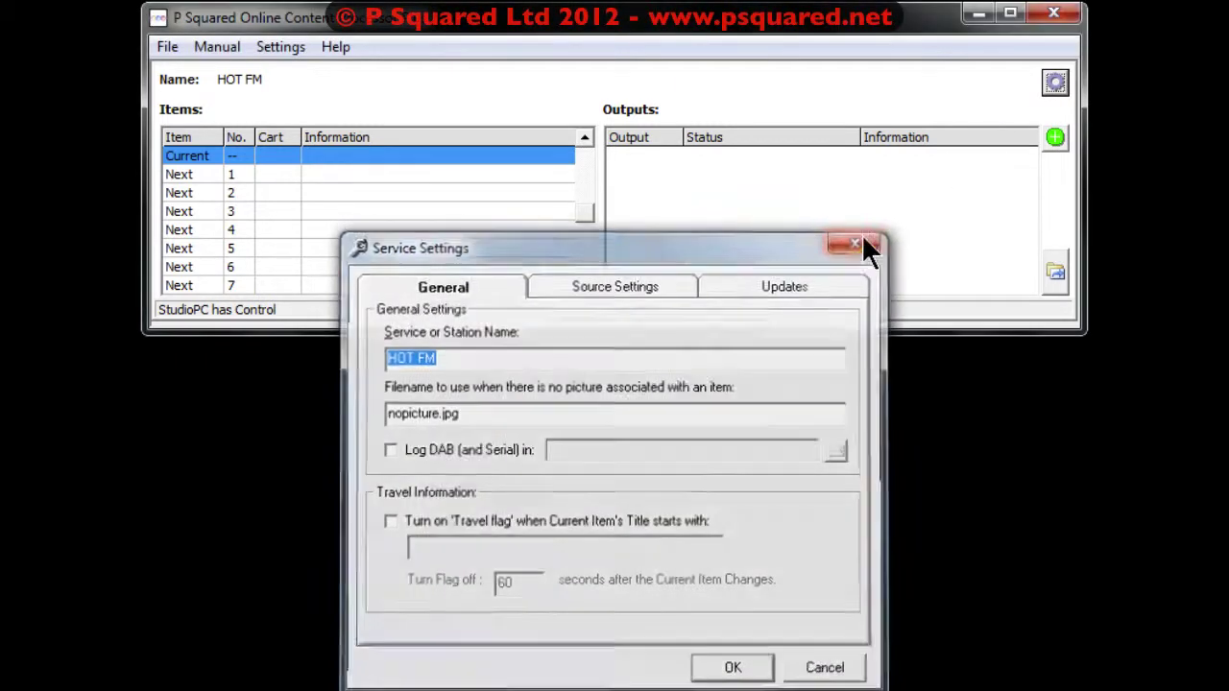
{"action": "left_click", "coordinate": [867, 247]}
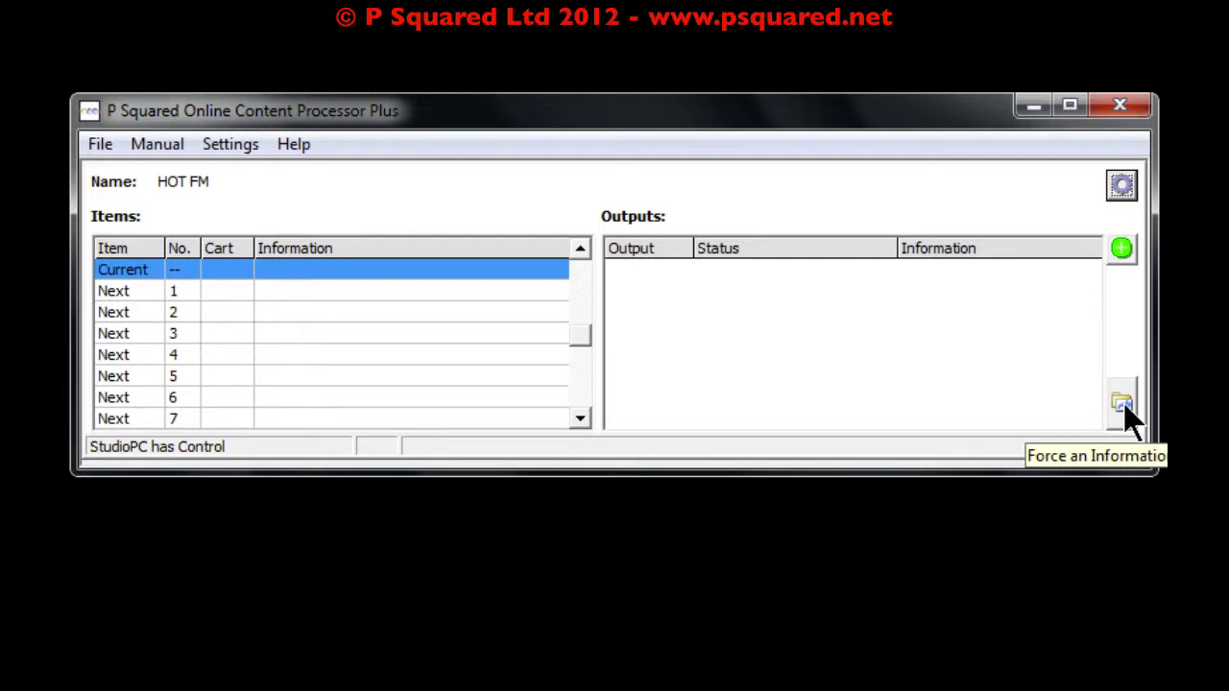
{"action": "left_click", "coordinate": [1121, 249]}
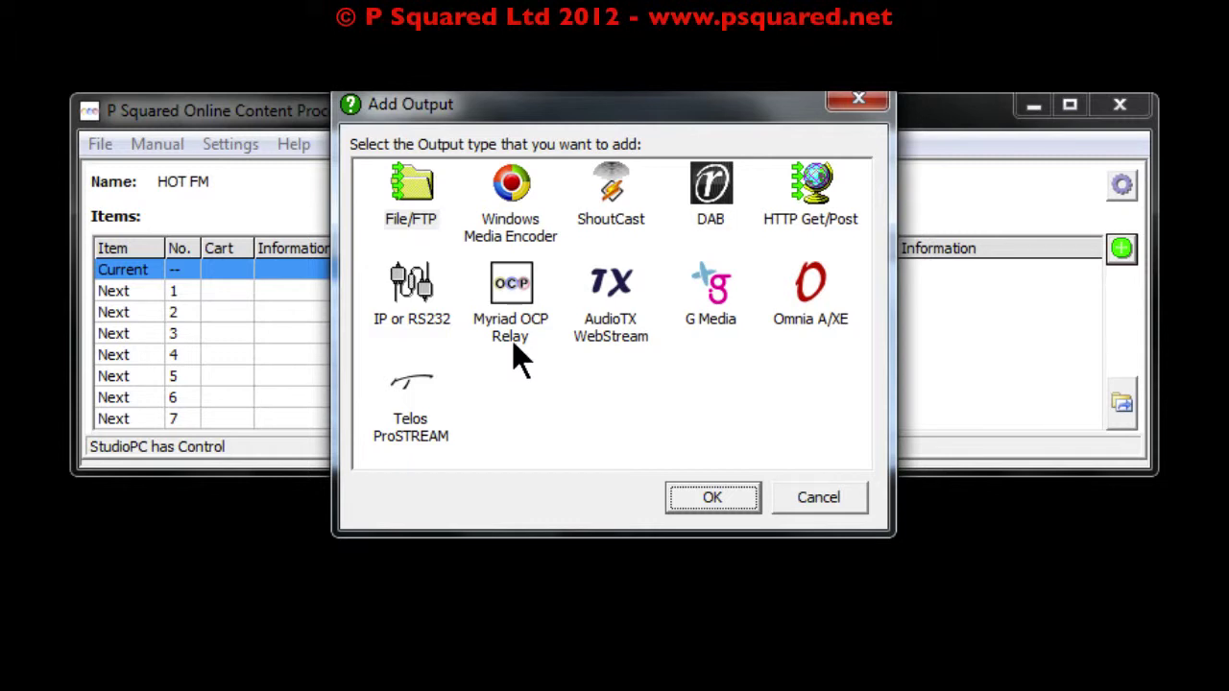
- Add a new File/FTP output, bringing up its source file picker
{"action": "left_click", "coordinate": [420, 182]}
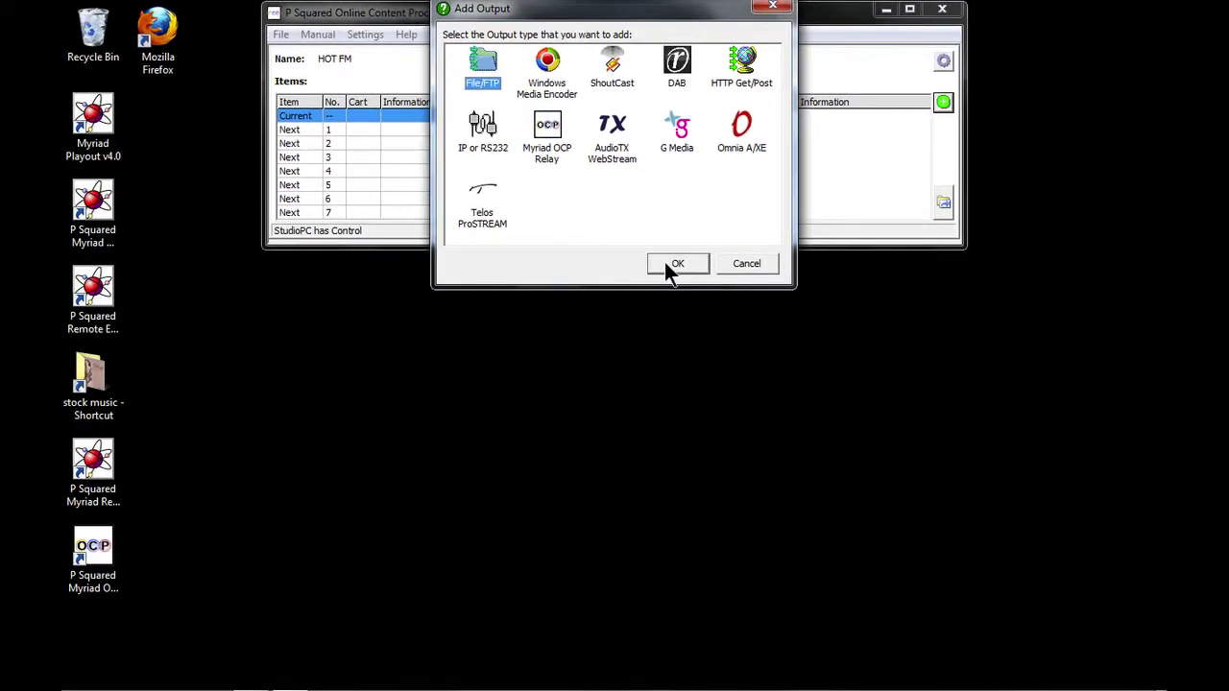
{"action": "left_click", "coordinate": [677, 264]}
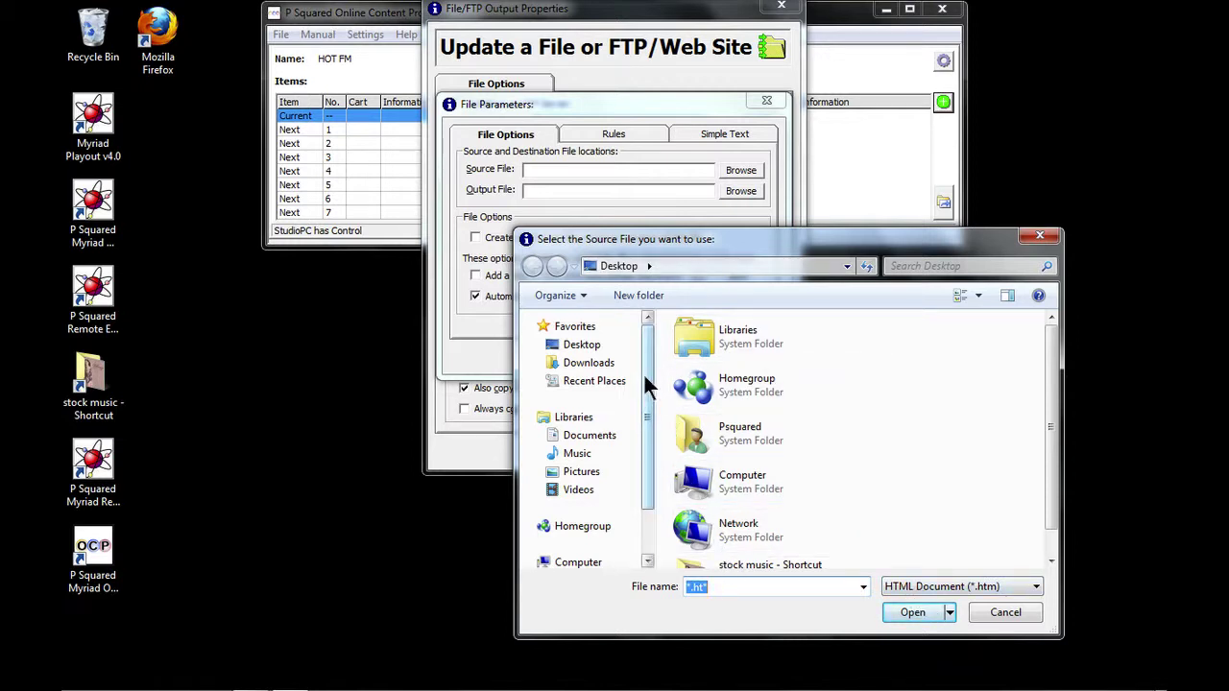
- Browse to C:\Program Files\P Squared\Myriad OCP v4.0 in the source file picker
{"action": "left_click_drag", "start_coordinate": [650, 384], "coordinate": [650, 457]}
{"action": "left_click", "coordinate": [577, 500]}
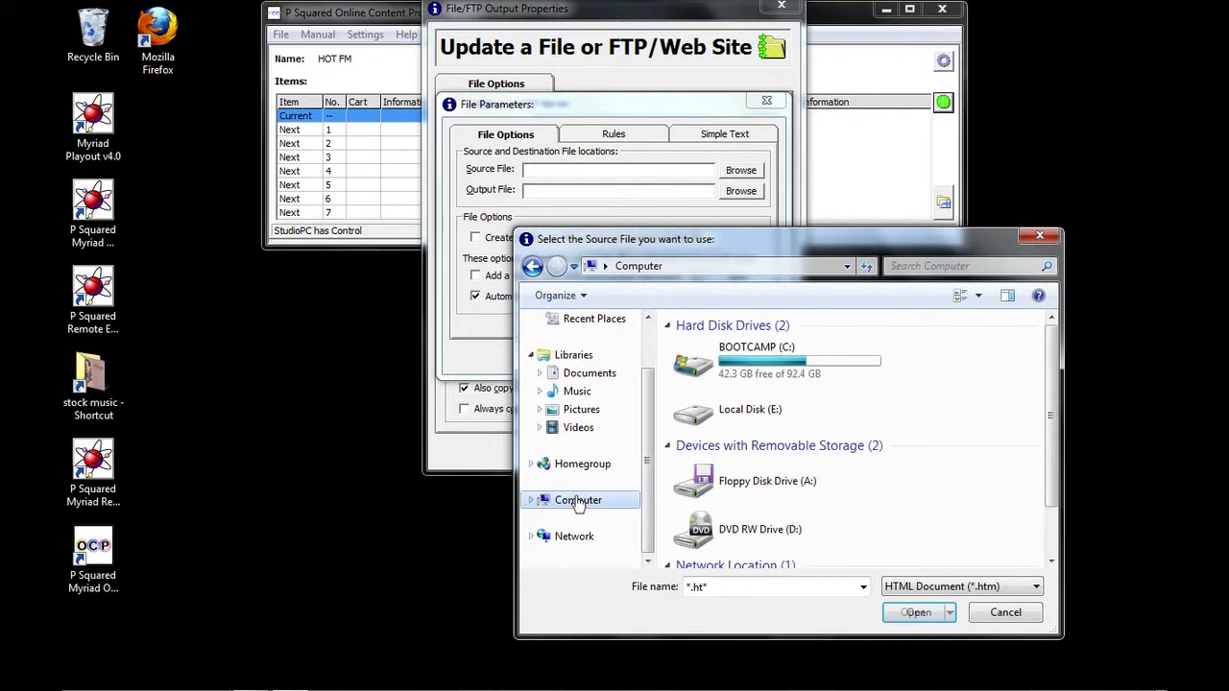
{"action": "double_click", "coordinate": [698, 363]}
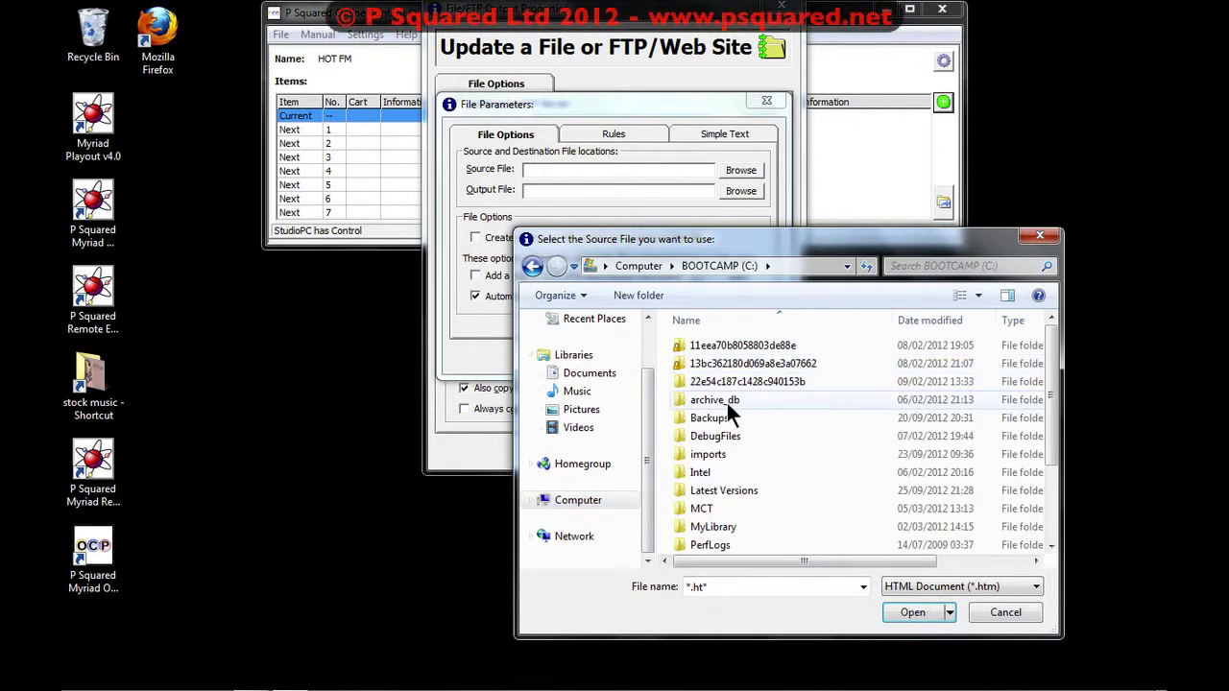
{"action": "scroll", "coordinate": [734, 451], "scroll_direction": "down", "scroll_amount": 2}
{"action": "double_click", "coordinate": [704, 452]}
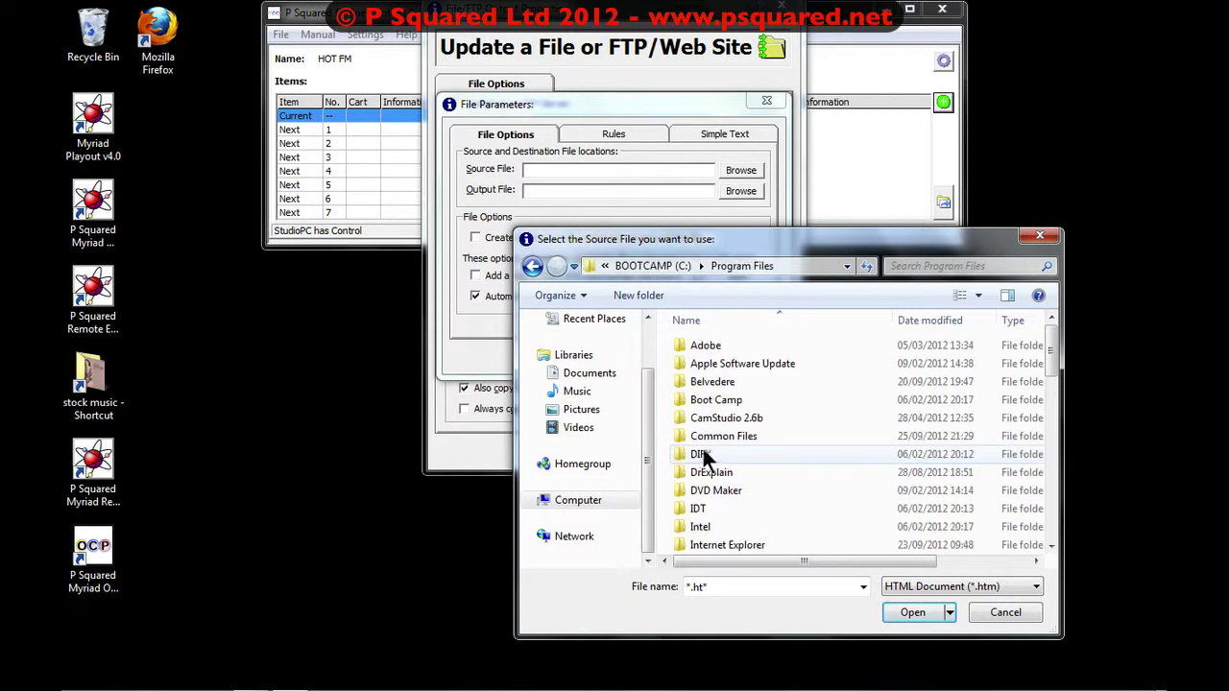
{"action": "scroll", "coordinate": [720, 435], "scroll_direction": "down", "scroll_amount": 5}
{"action": "scroll", "coordinate": [720, 429], "scroll_direction": "down", "scroll_amount": 5}
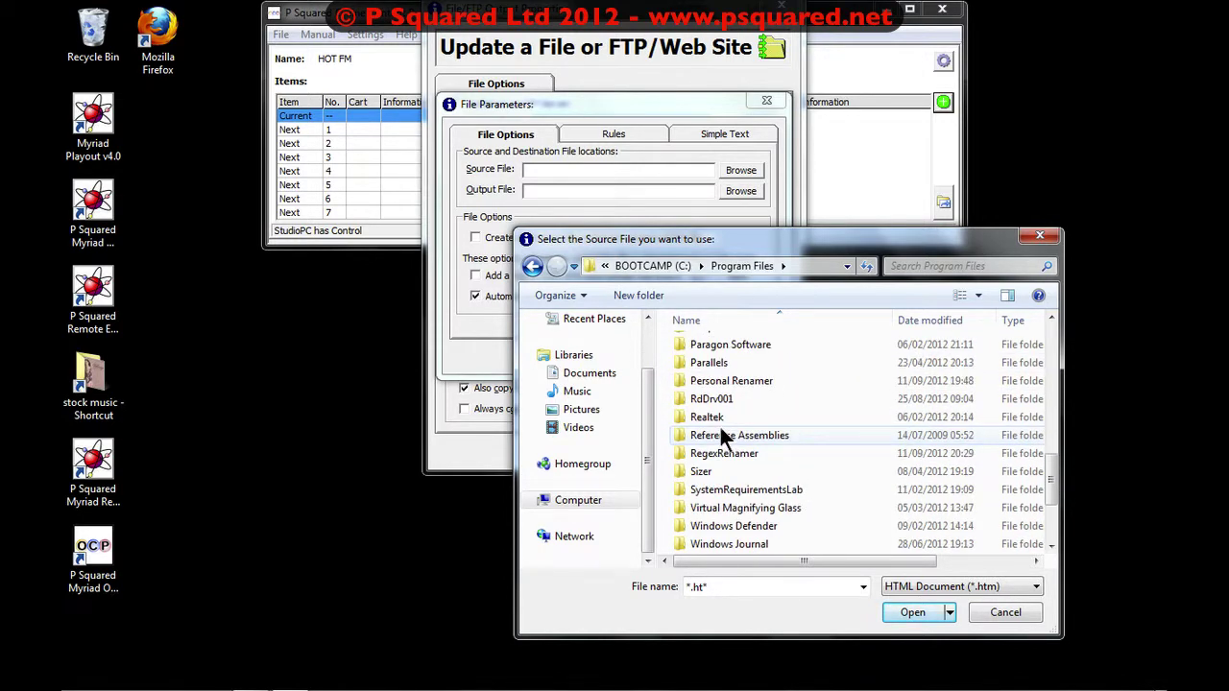
{"action": "scroll", "coordinate": [719, 420], "scroll_direction": "up", "scroll_amount": 1}
{"action": "double_click", "coordinate": [713, 375]}
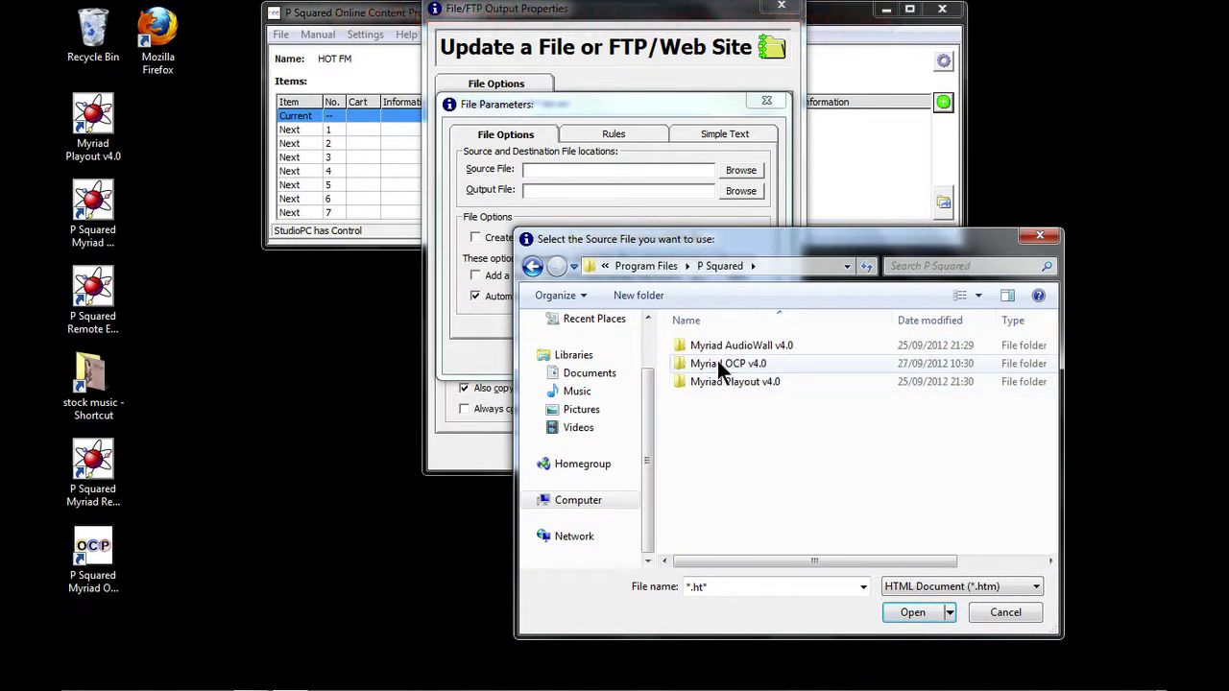
{"action": "double_click", "coordinate": [718, 360]}
- Filter to Text Files and open the textfile template from the Templates folder
{"action": "left_click", "coordinate": [934, 587]}
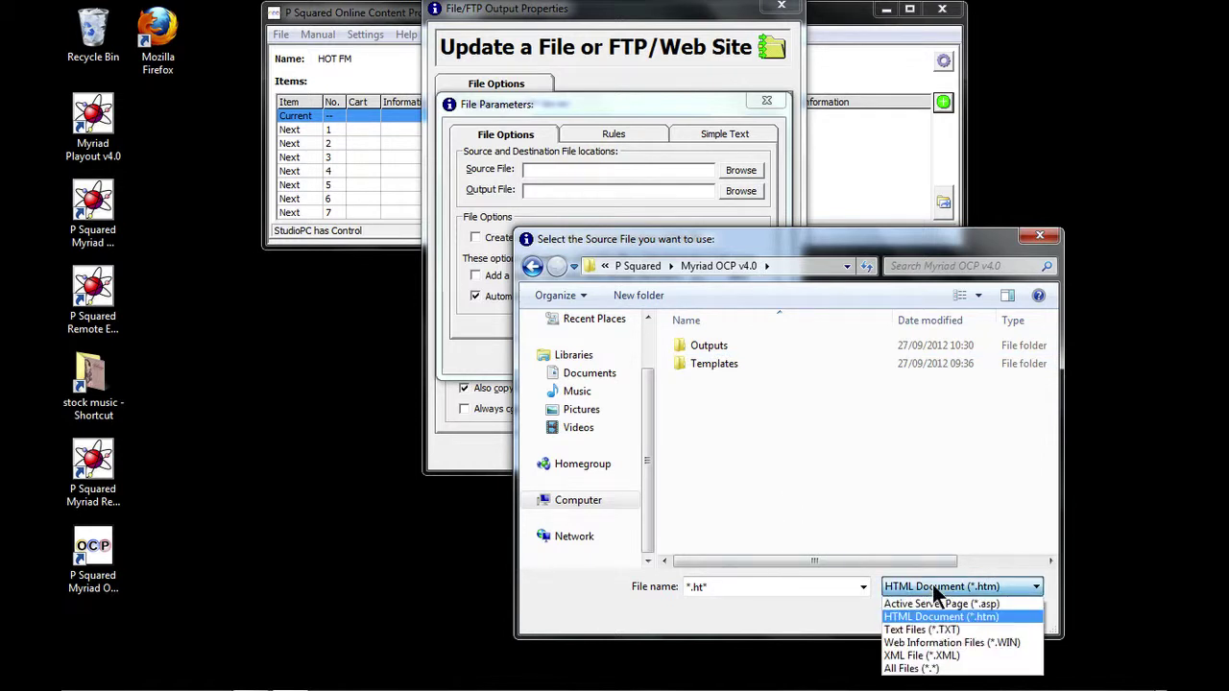
{"action": "left_click", "coordinate": [931, 626]}
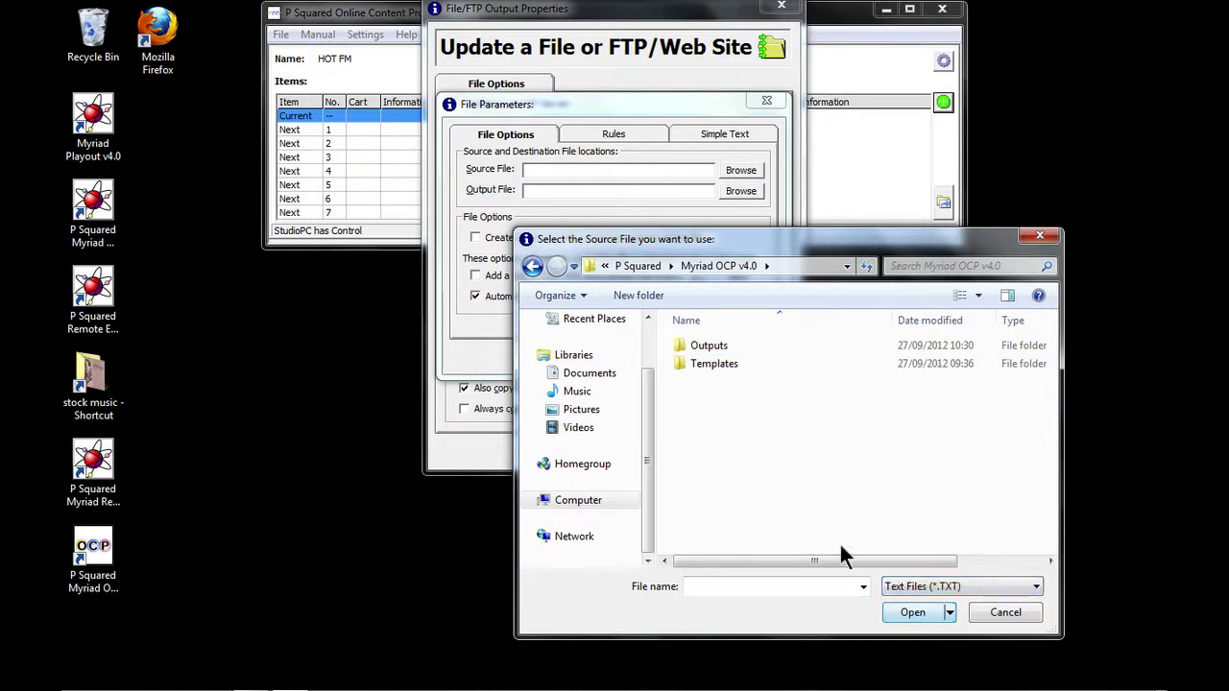
{"action": "double_click", "coordinate": [680, 363]}
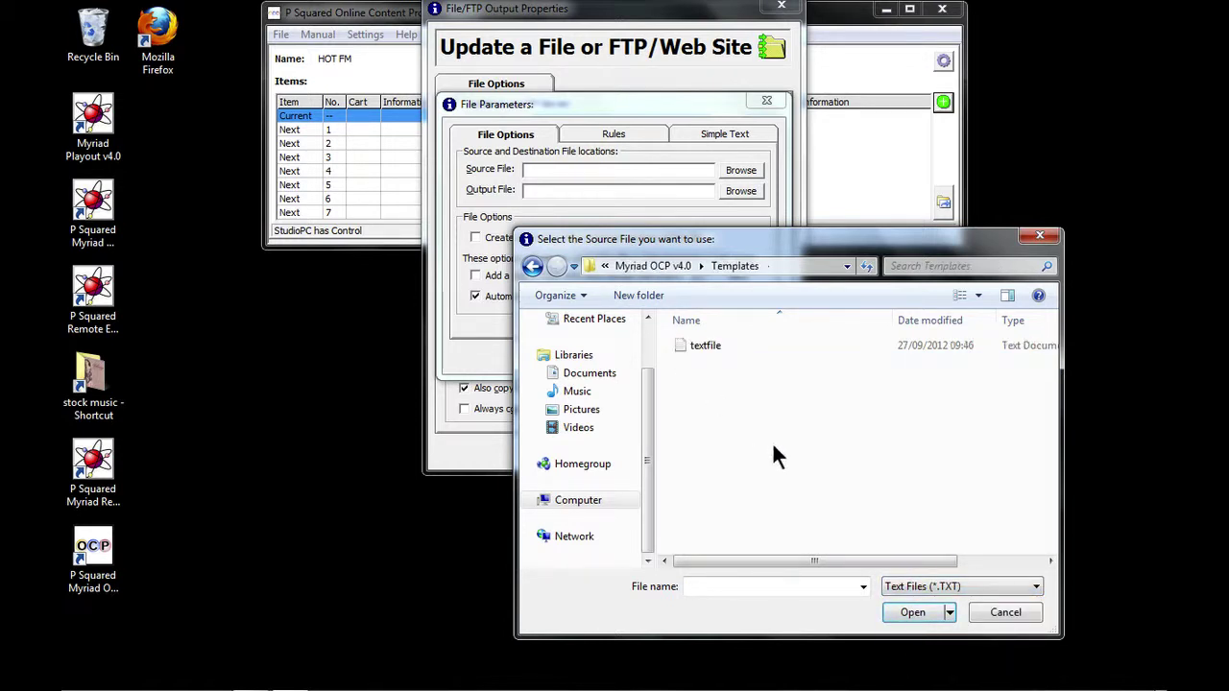
{"action": "left_click", "coordinate": [678, 340]}
{"action": "right_click", "coordinate": [678, 341]}
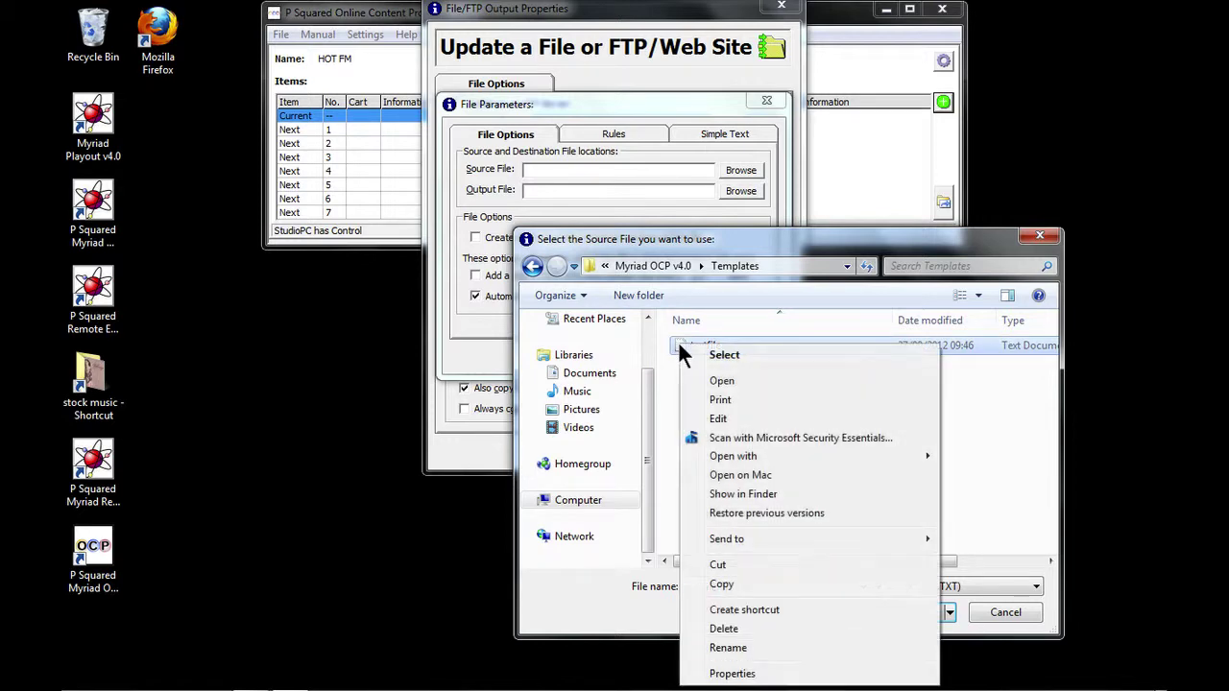
{"action": "left_click", "coordinate": [722, 381]}
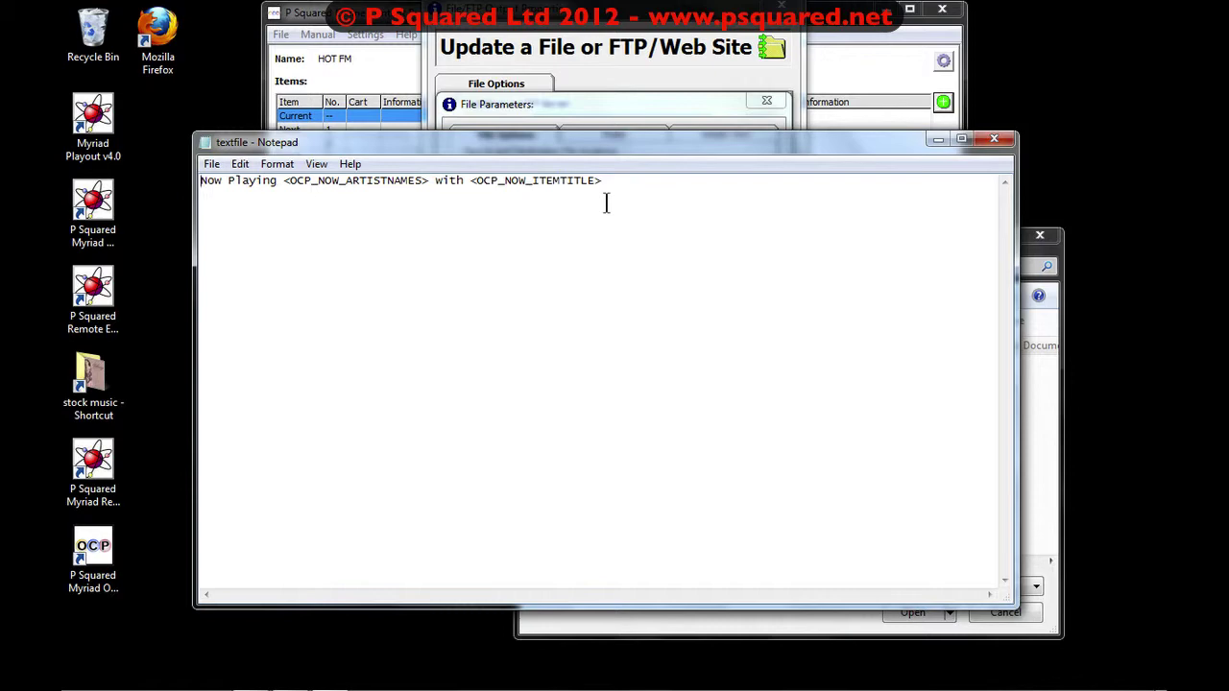
- Close Notepad after reviewing the Now Playing artist-and-title template line
{"action": "left_click", "coordinate": [992, 139]}
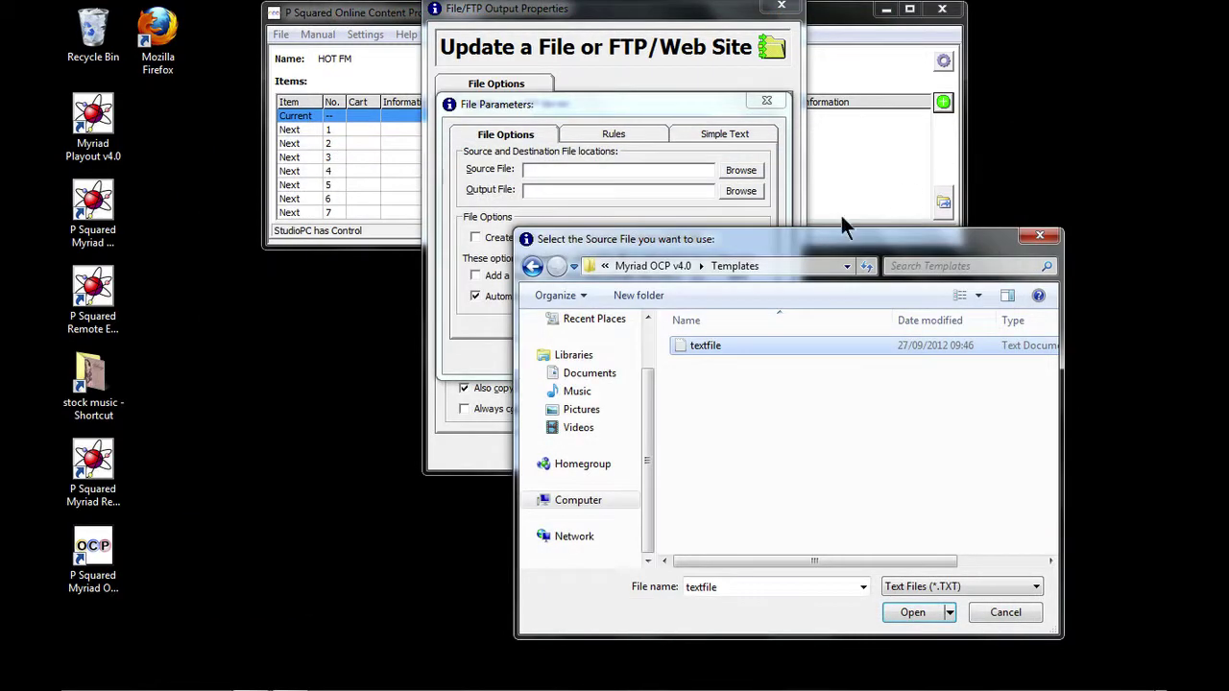
- Use the textfile template as source and save the output as textfile.txt on the Desktop
{"action": "left_click", "coordinate": [920, 612]}
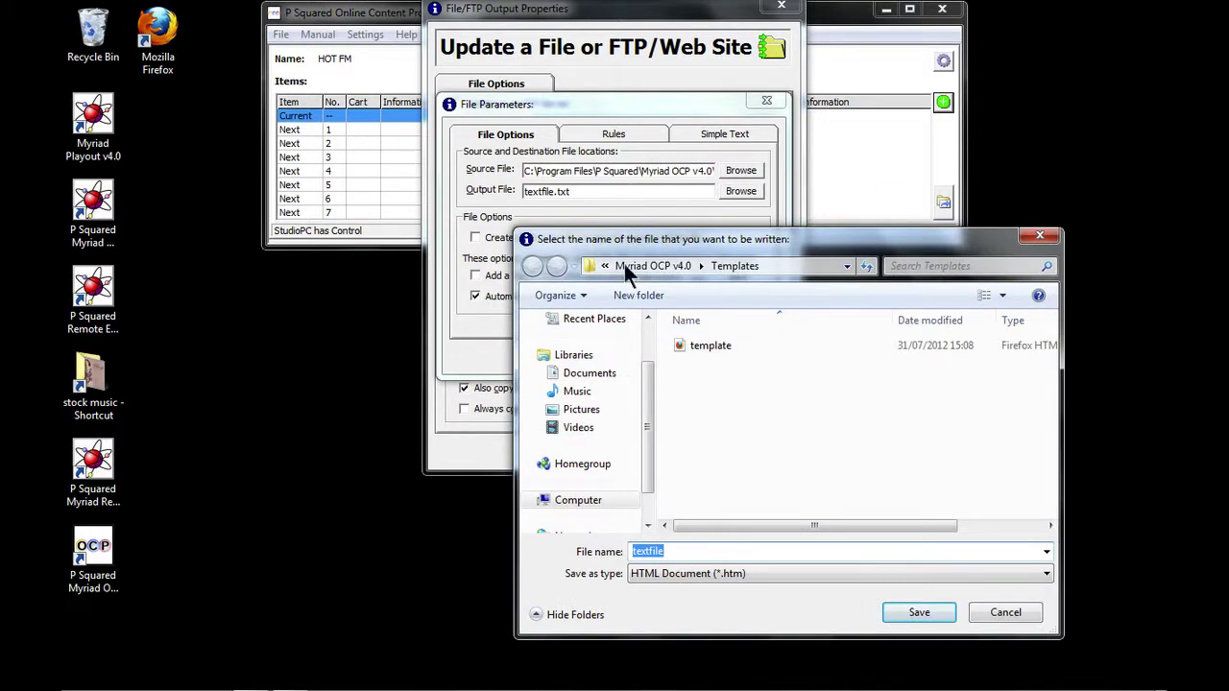
{"action": "left_click_drag", "start_coordinate": [649, 389], "coordinate": [649, 357]}
{"action": "left_click", "coordinate": [602, 342]}
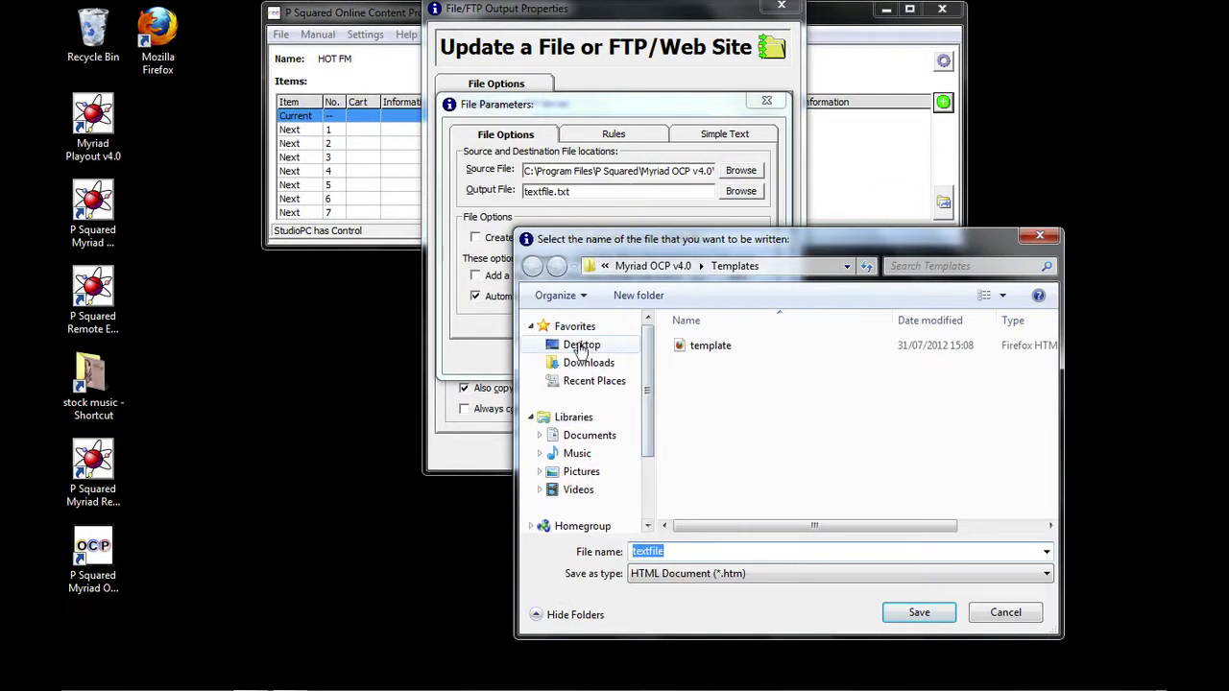
{"action": "left_click", "coordinate": [929, 611]}
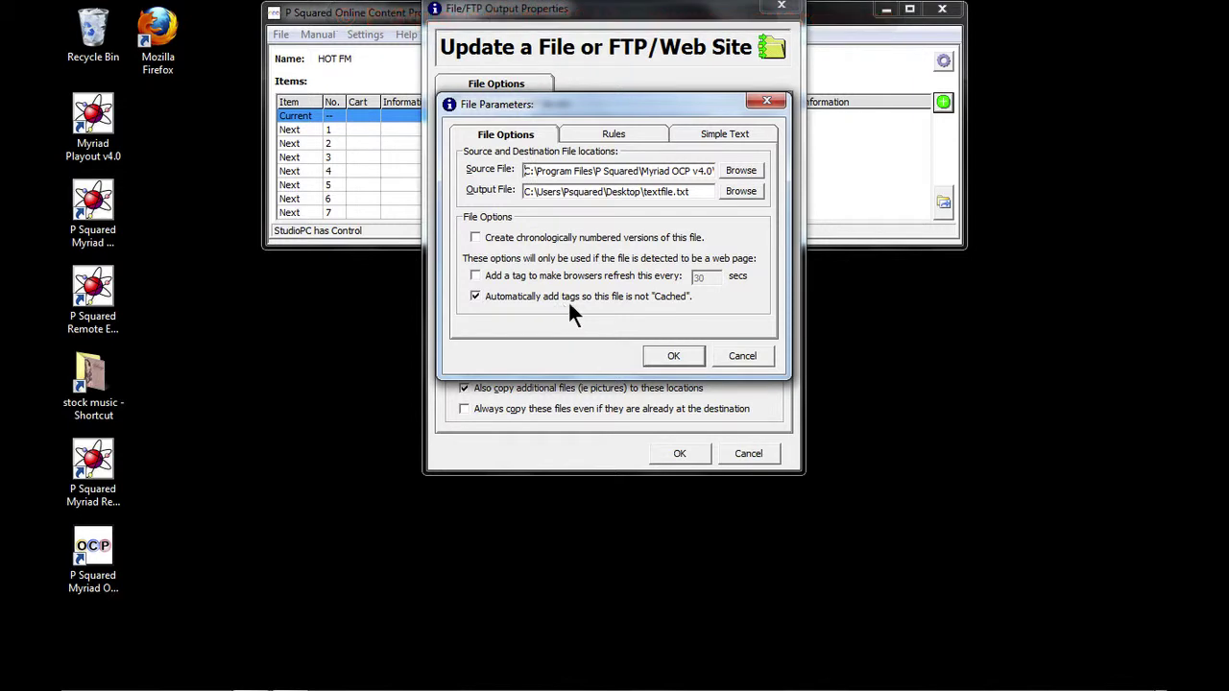
- Review the Rules and Simple Text tabs, then confirm File Parameters and the File/FTP output
{"action": "left_click", "coordinate": [624, 127]}
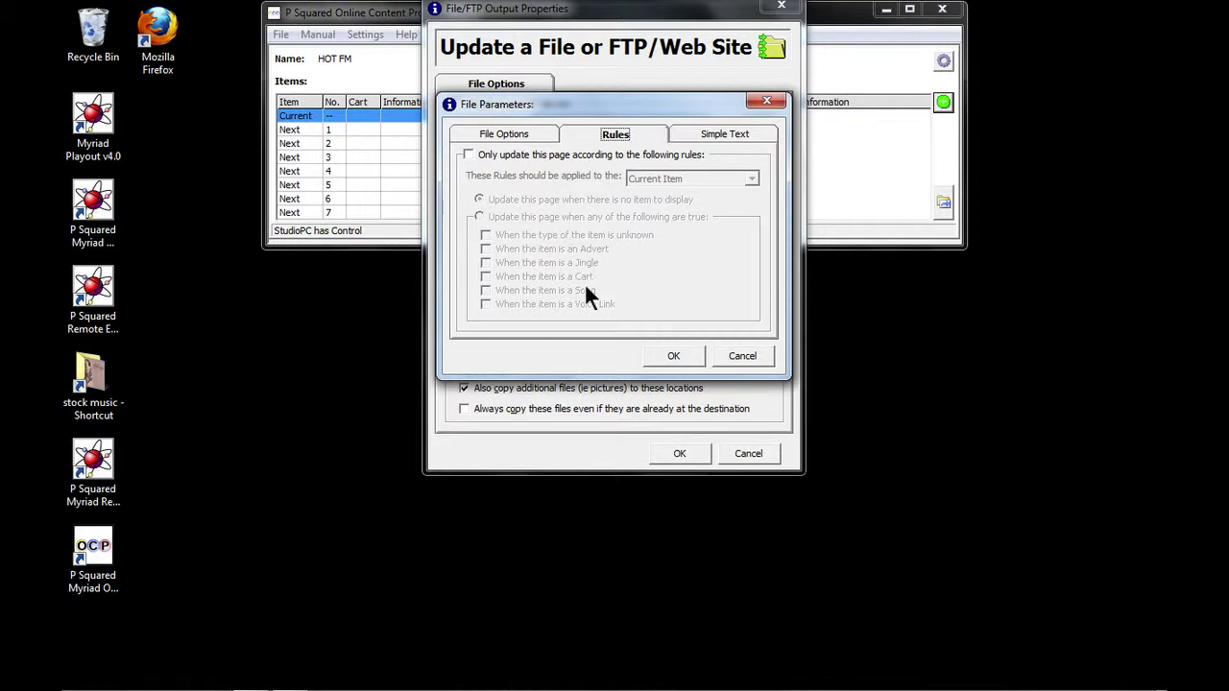
{"action": "left_click", "coordinate": [698, 140]}
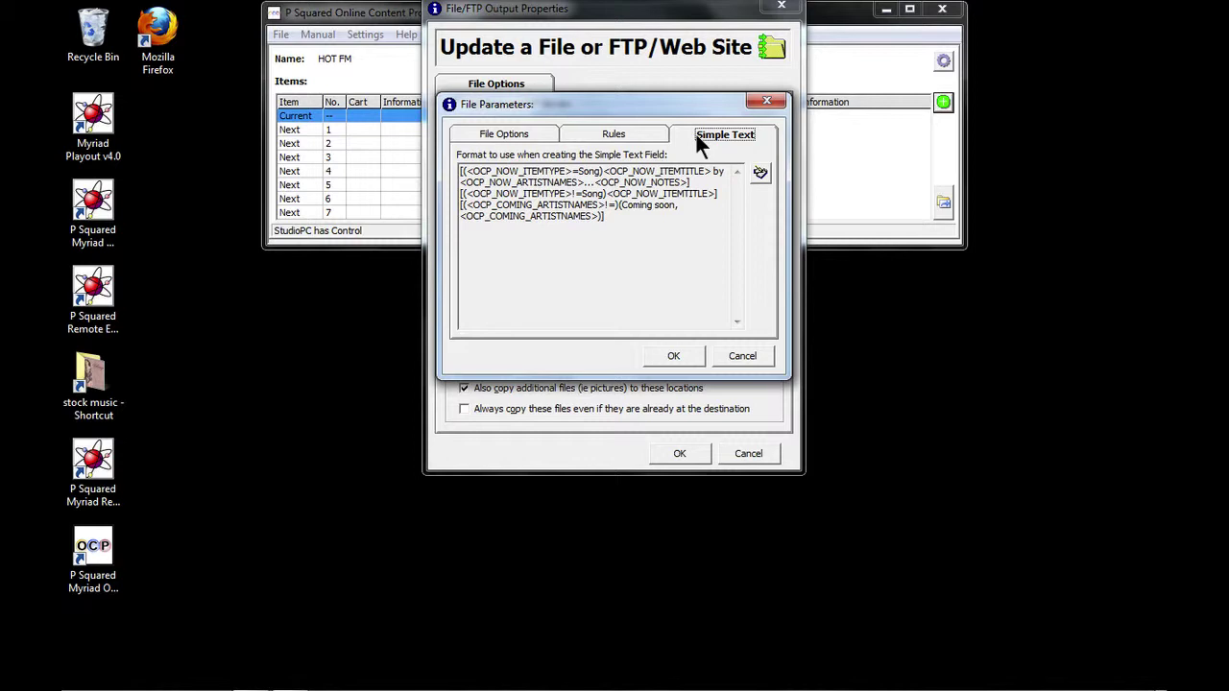
{"action": "left_click", "coordinate": [544, 131]}
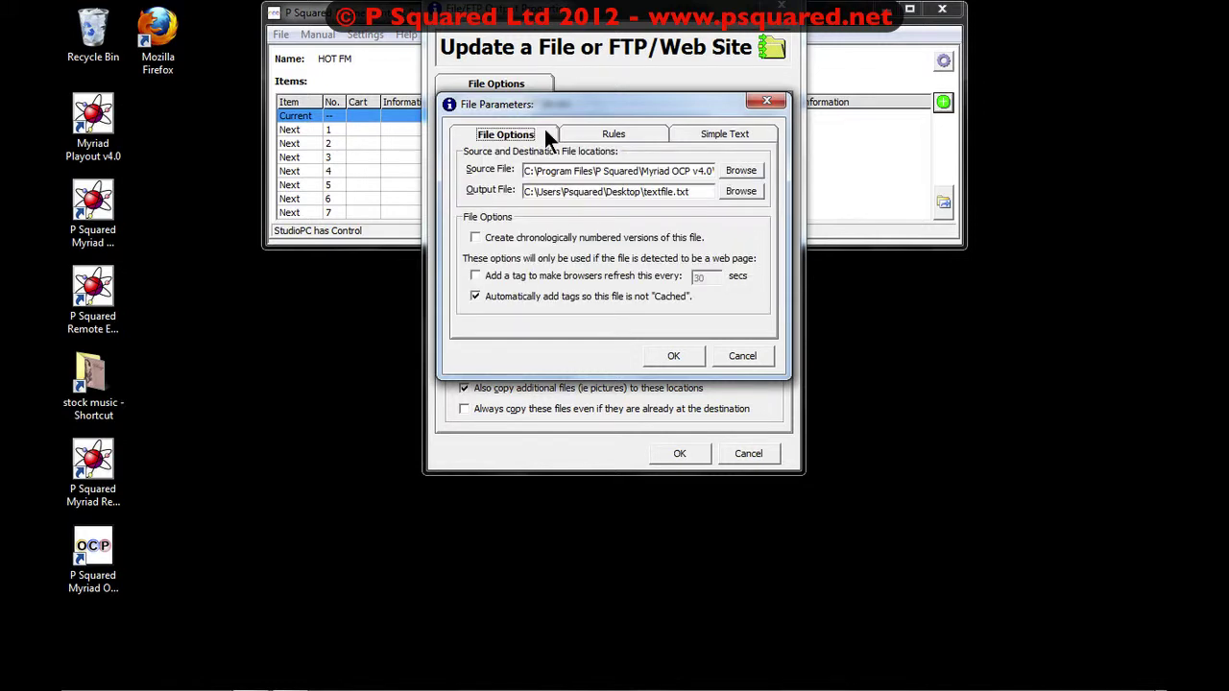
{"action": "left_click", "coordinate": [673, 355]}
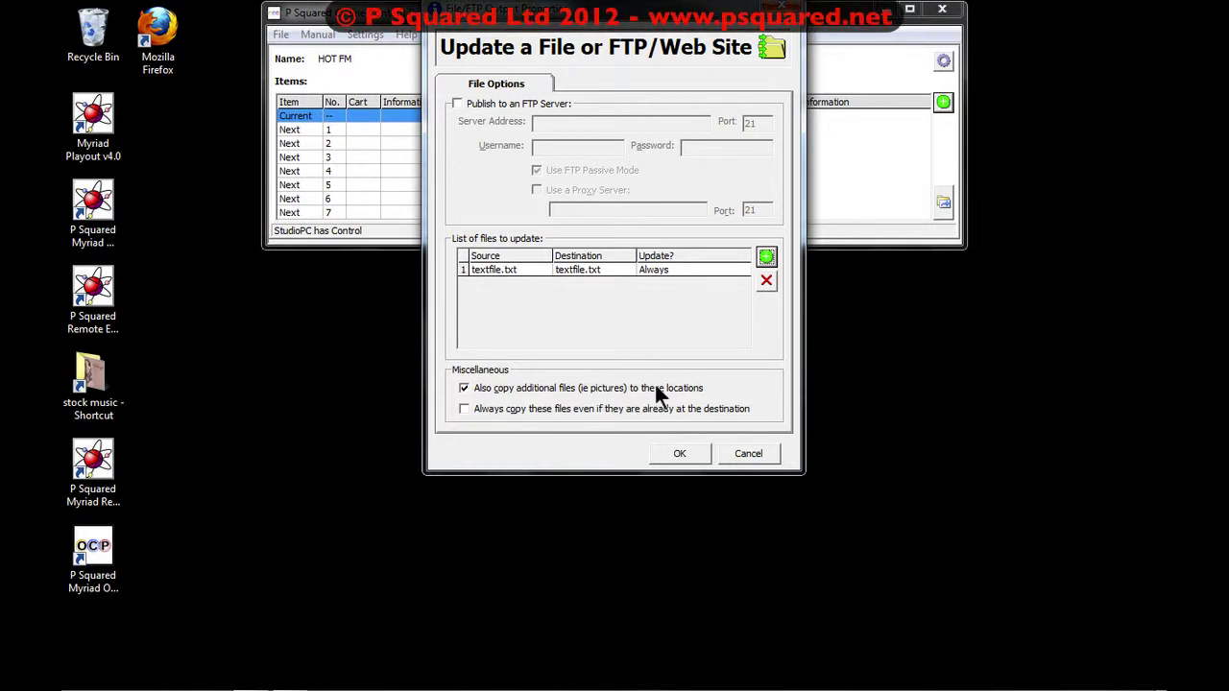
{"action": "left_click", "coordinate": [678, 455]}
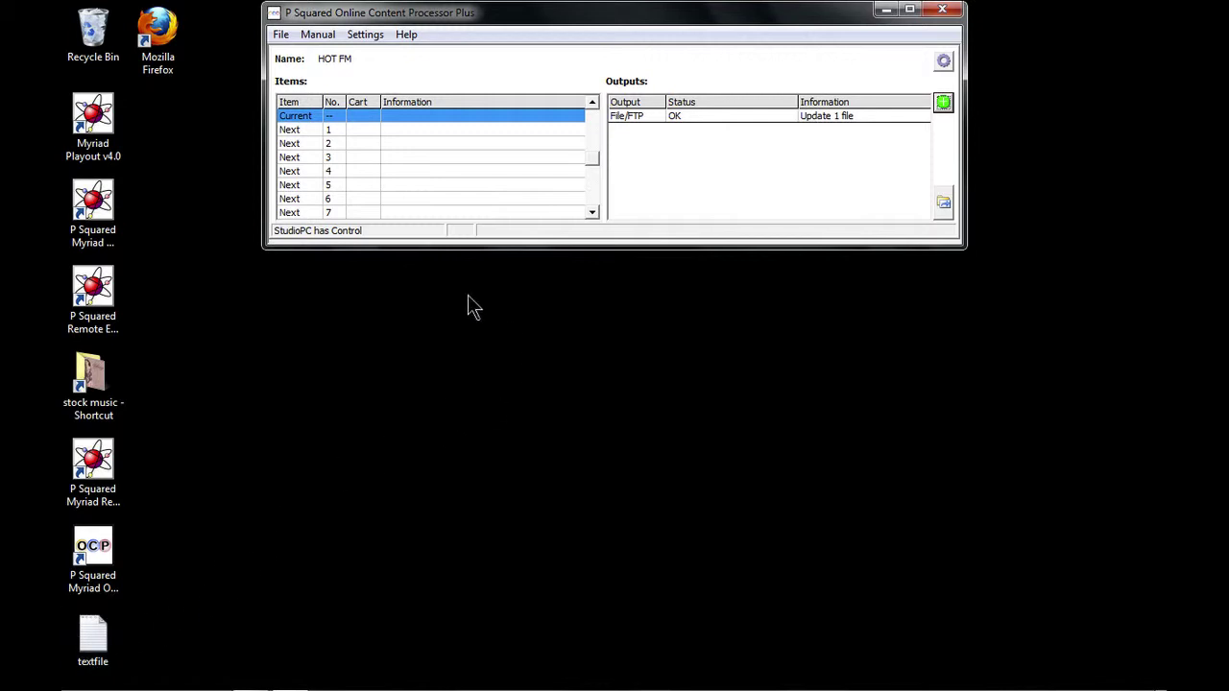
- Put Myriad Playout on air, start automation, play Track 1 (cart 3135), then minimize Playout
{"action": "mouse_move", "coordinate": [293, 689]}
{"action": "left_click", "coordinate": [250, 685]}
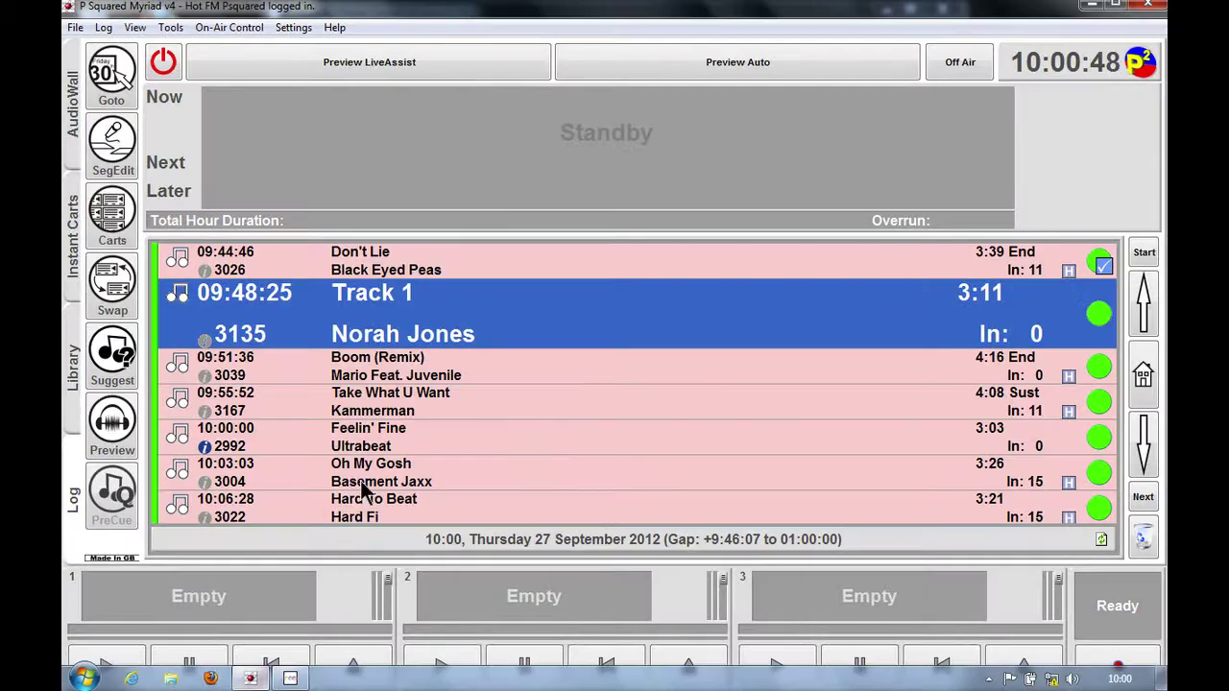
{"action": "left_click", "coordinate": [954, 73]}
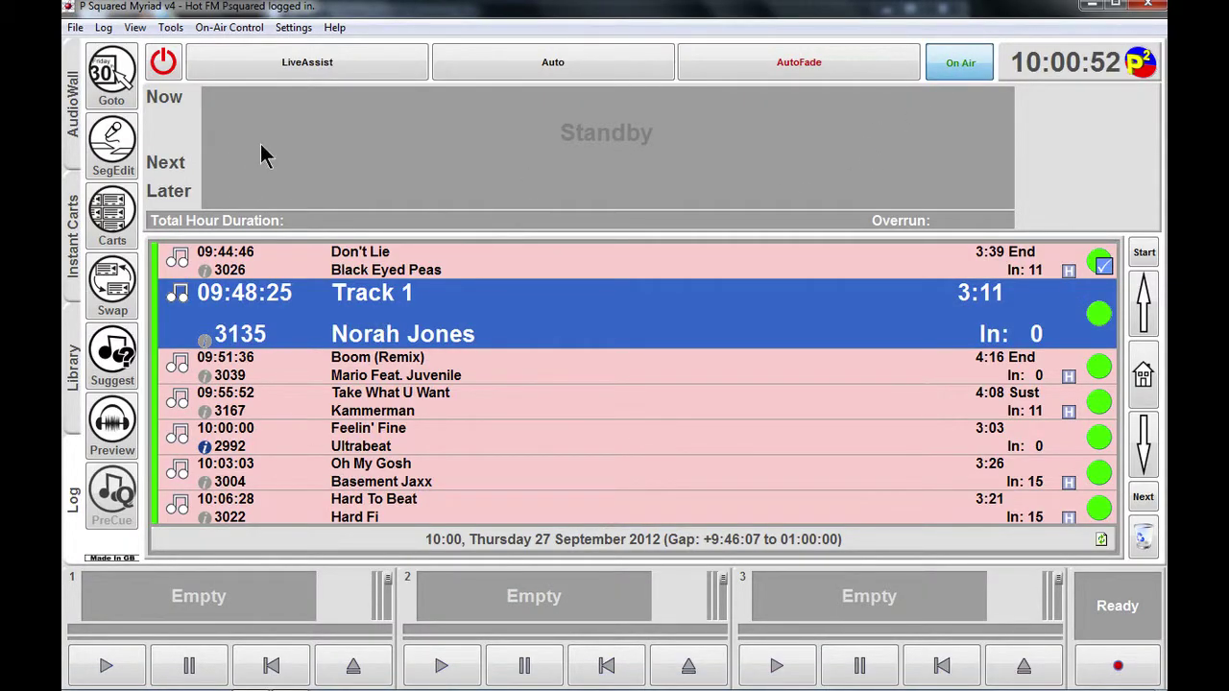
{"action": "left_click", "coordinate": [165, 65]}
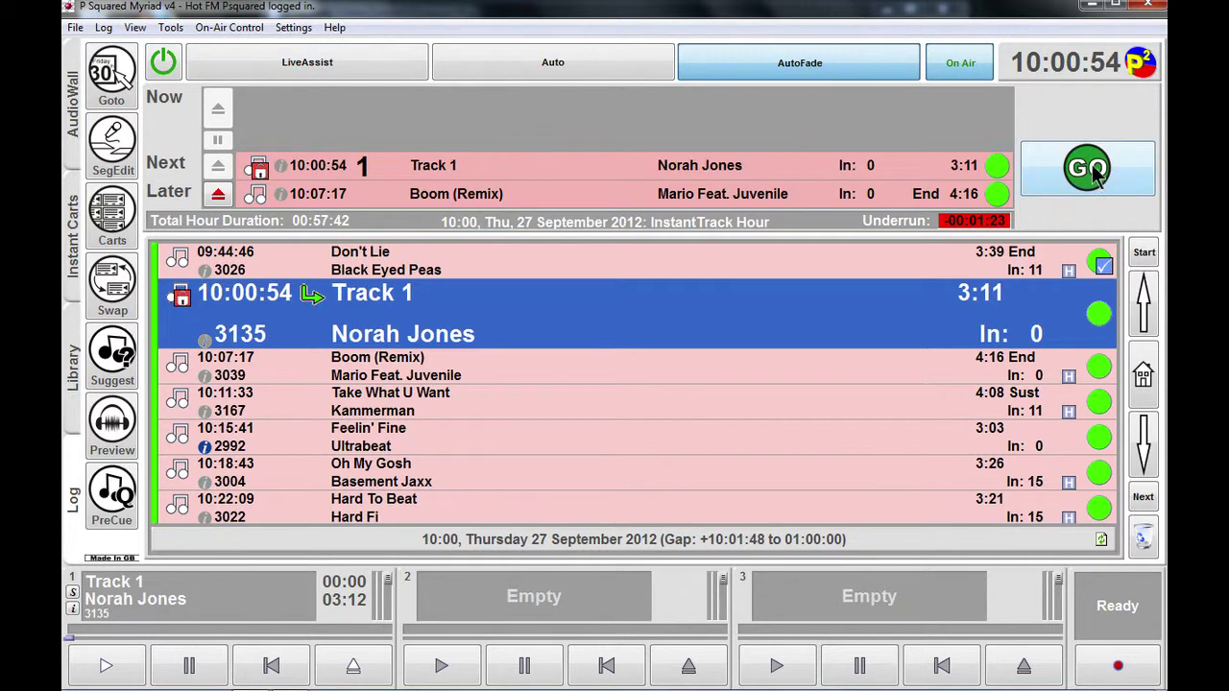
{"action": "left_click", "coordinate": [1088, 173]}
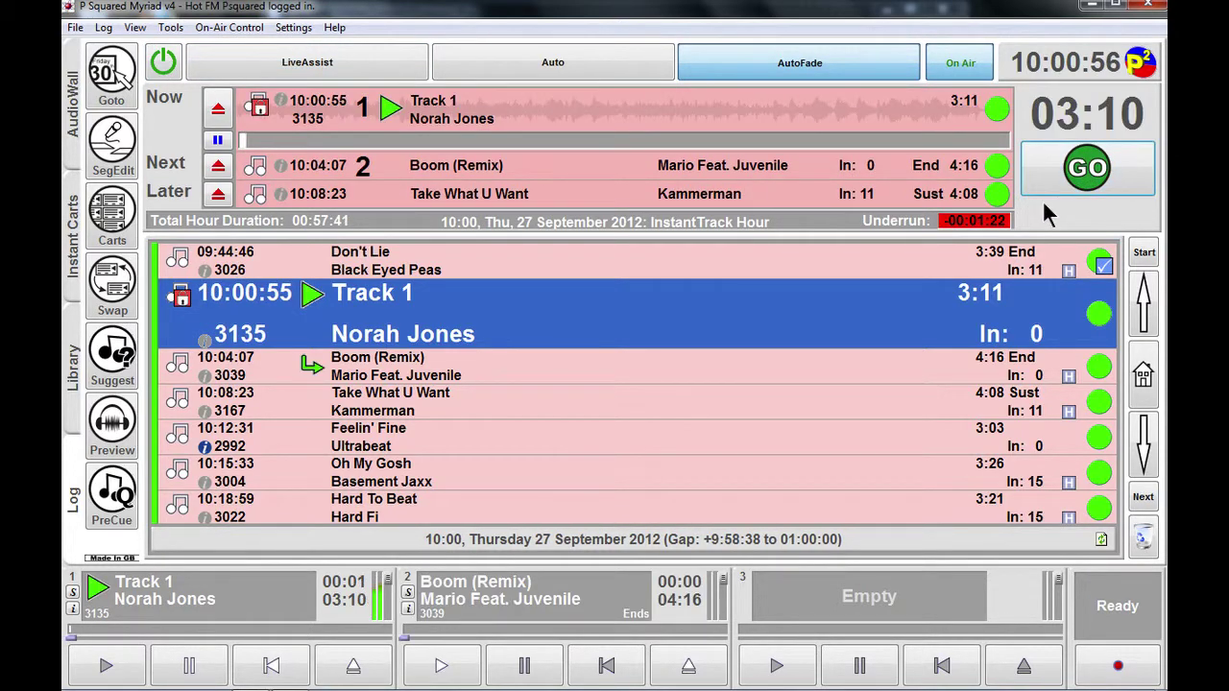
{"action": "left_click", "coordinate": [1092, 4]}
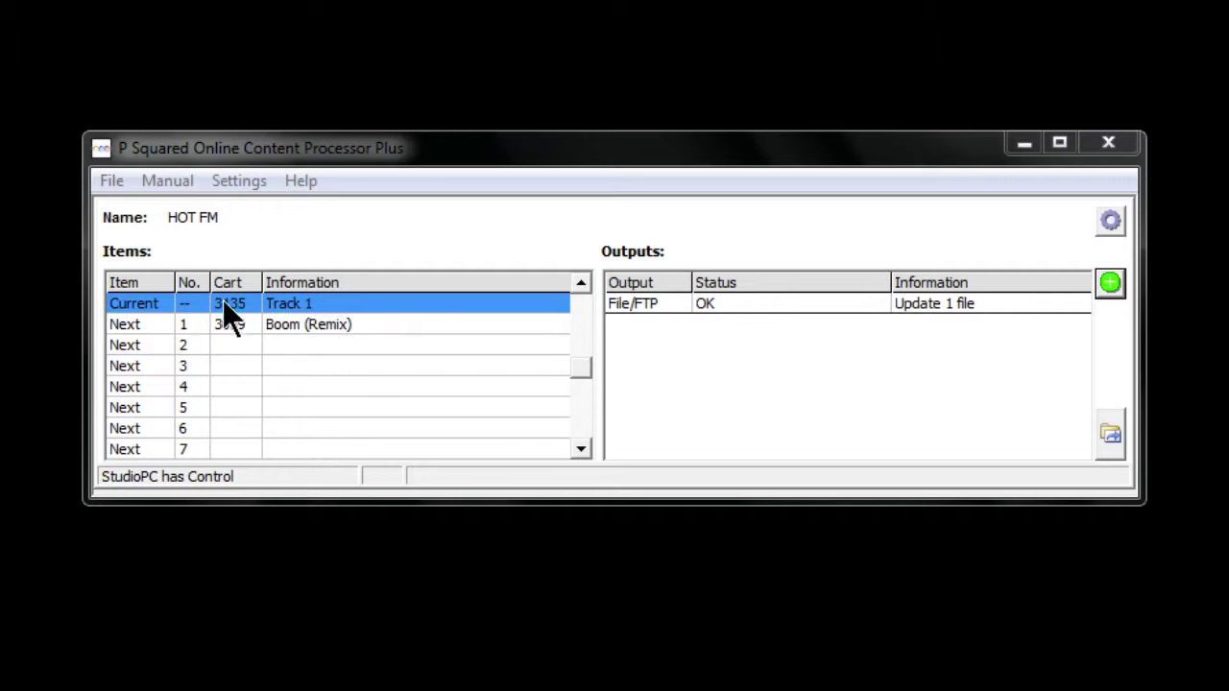
- Scroll the Items list through previous rows, then open the output textfile reading 'Now Playing Norah Jones with Track 1'
{"action": "left_click", "coordinate": [585, 281]}
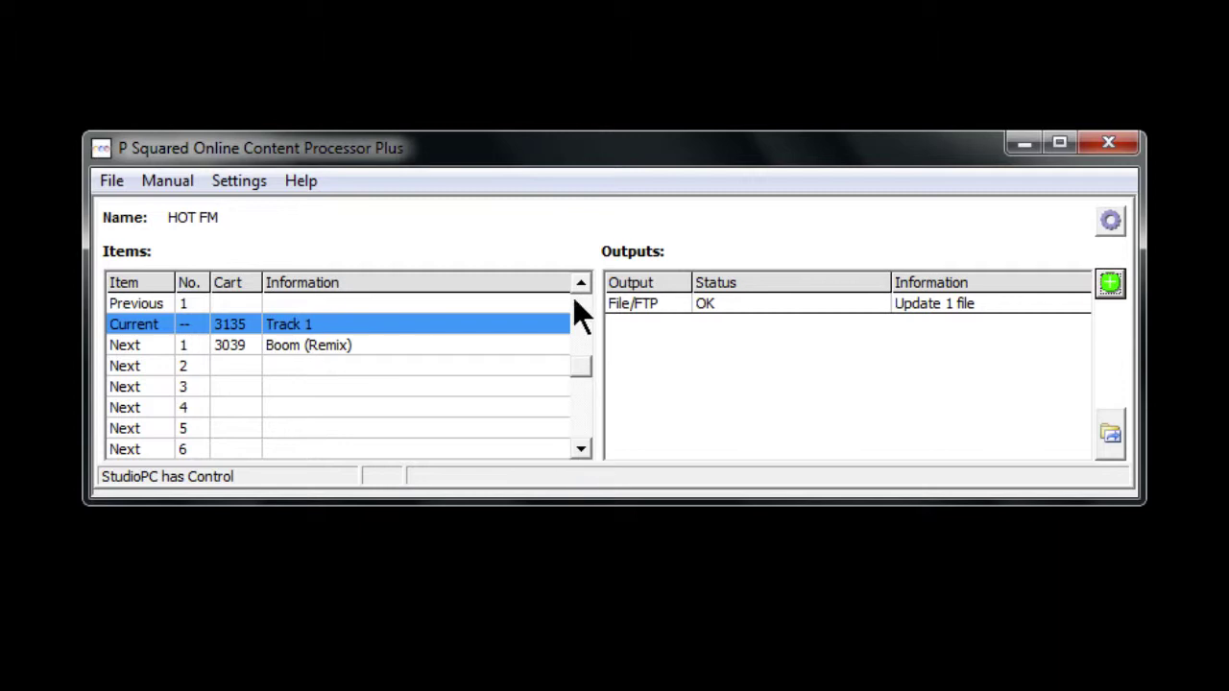
{"action": "left_click", "coordinate": [580, 282]}
{"action": "left_click", "coordinate": [580, 282]}
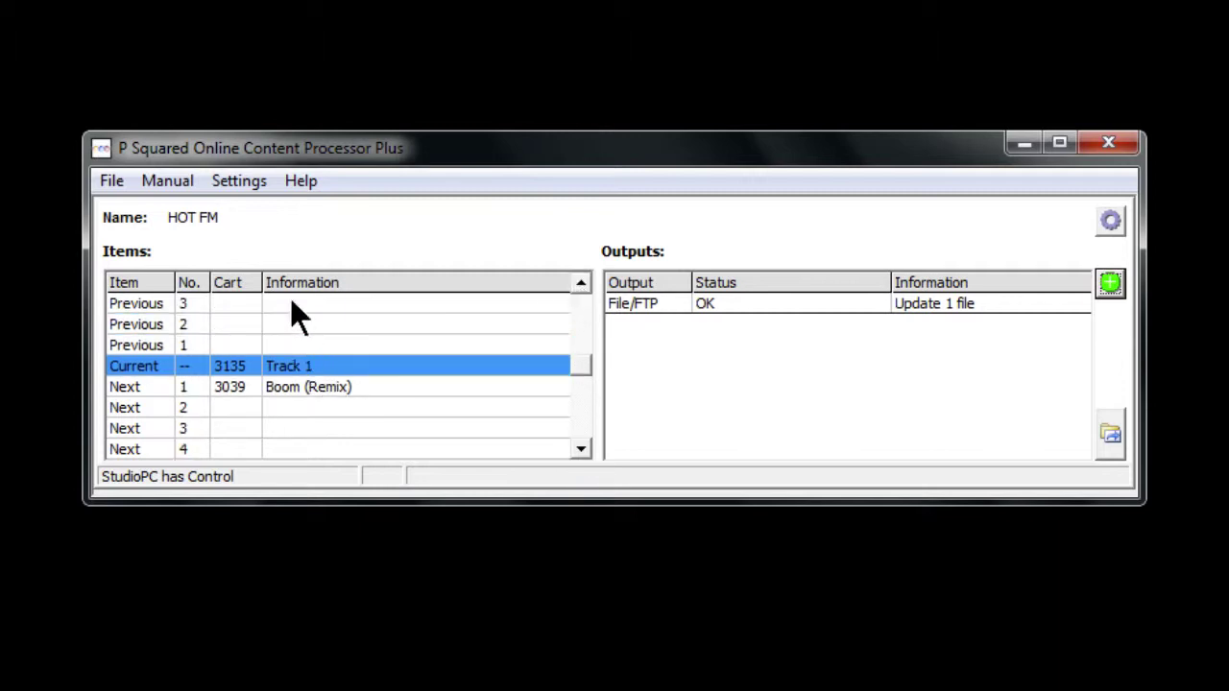
{"action": "left_click", "coordinate": [580, 449]}
{"action": "left_click", "coordinate": [580, 448]}
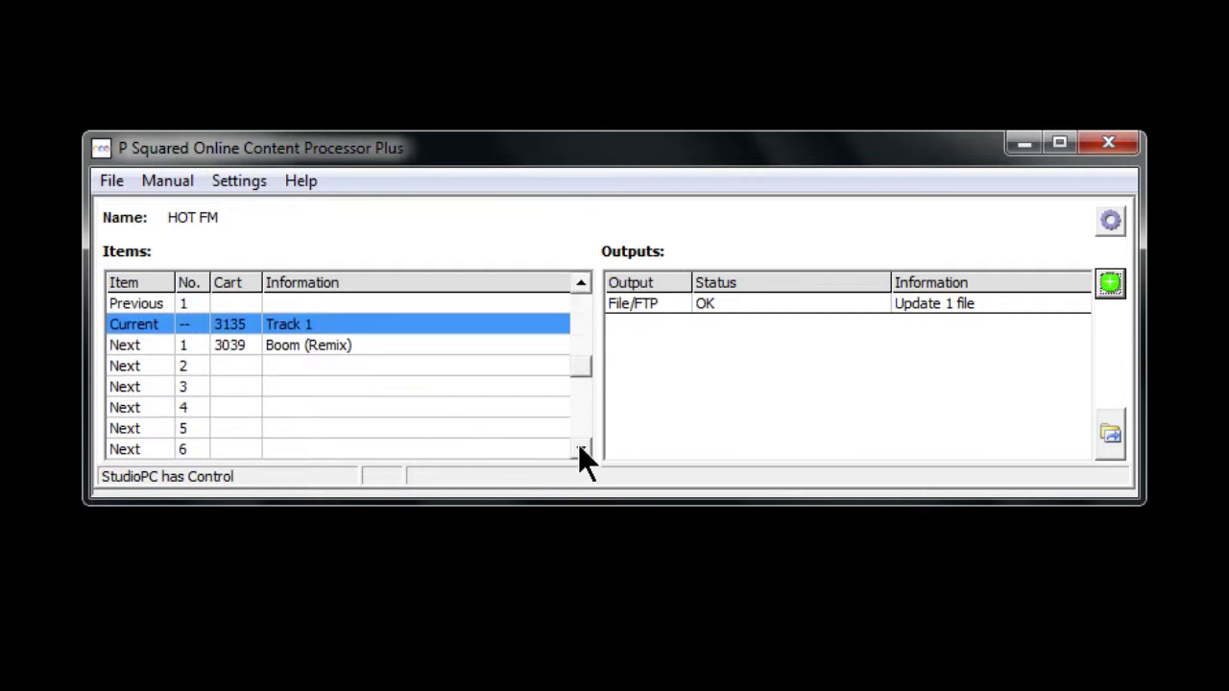
{"action": "left_click", "coordinate": [580, 448]}
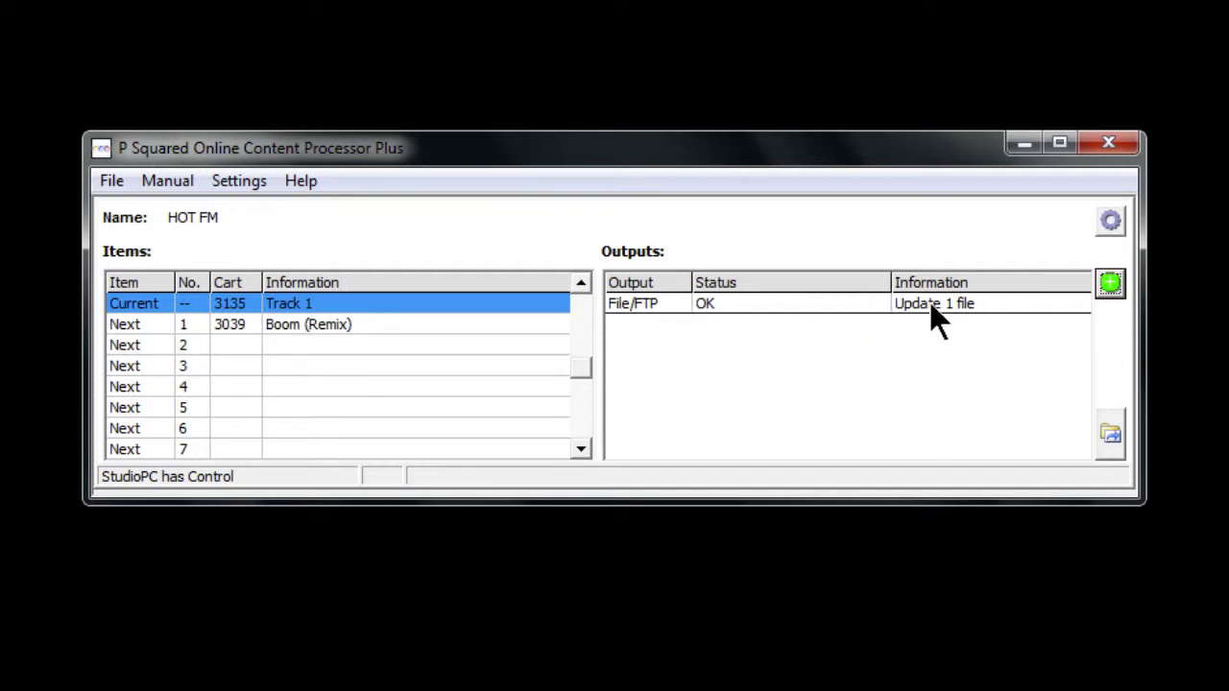
{"action": "left_click", "coordinate": [1108, 439]}
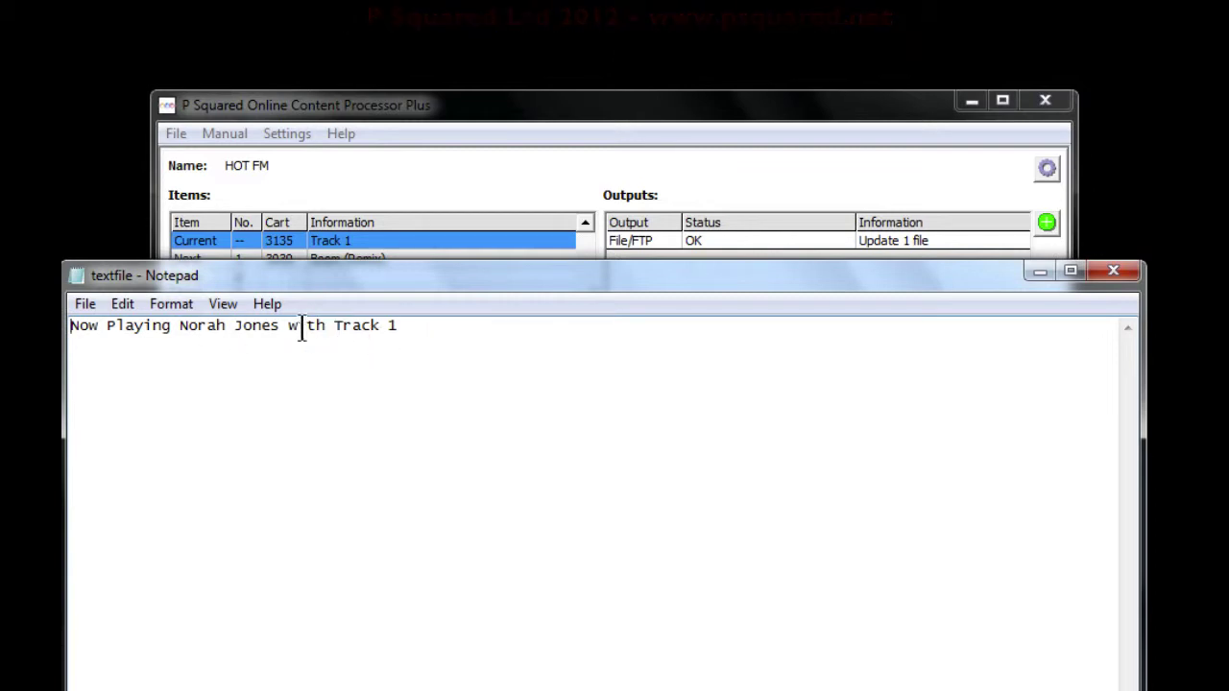
- Close Notepad, leaving OCP with Boom (Remix), cart 3039, as the current item
{"action": "left_click", "coordinate": [1113, 271]}
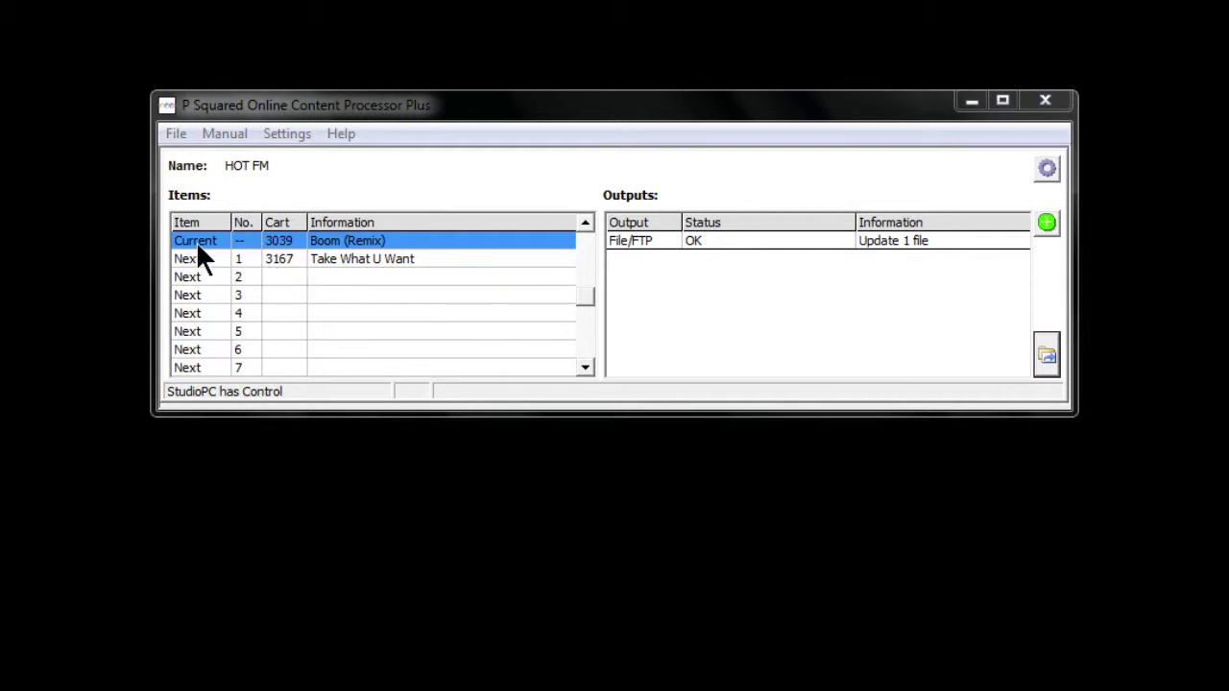
{"action": "left_click", "coordinate": [582, 222]}
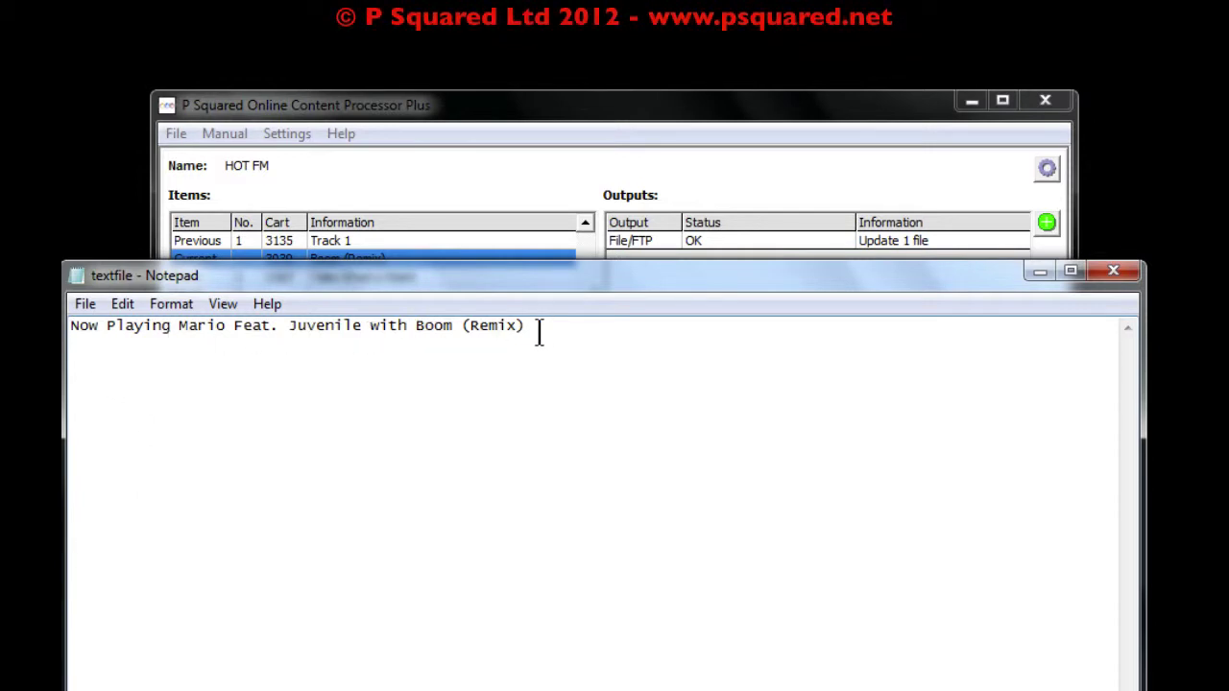
{"action": "left_click", "coordinate": [1113, 271]}
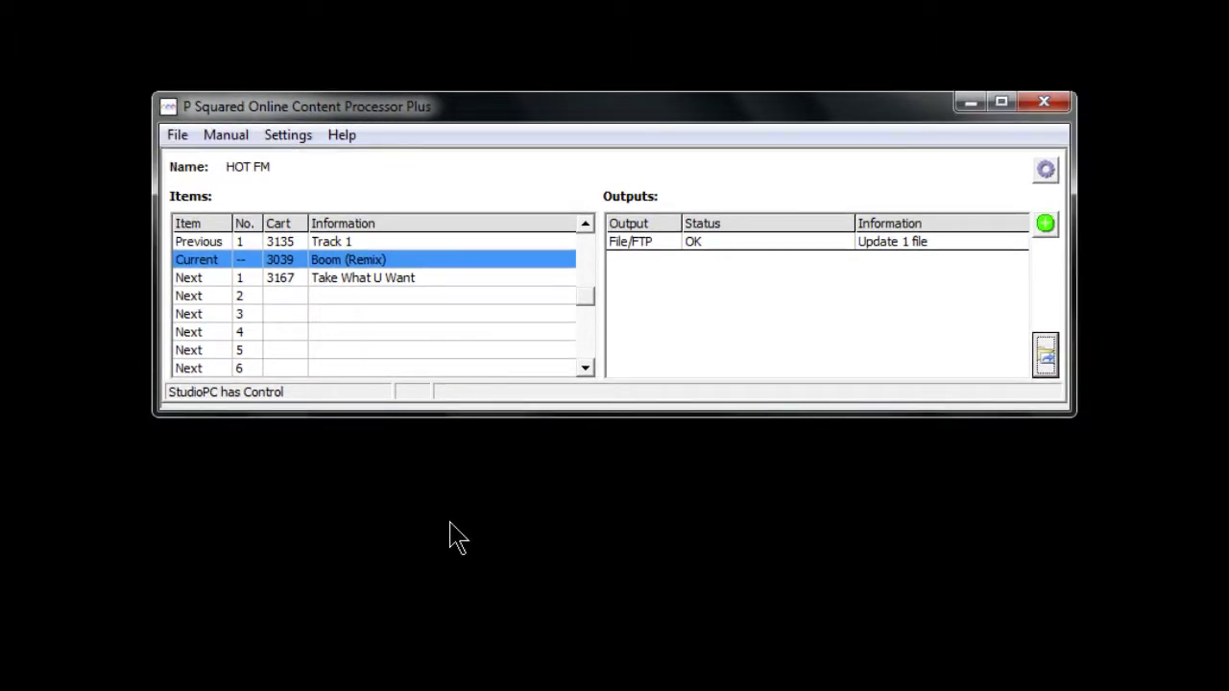
- Add a new File/FTP output
{"action": "left_click", "coordinate": [1045, 223]}
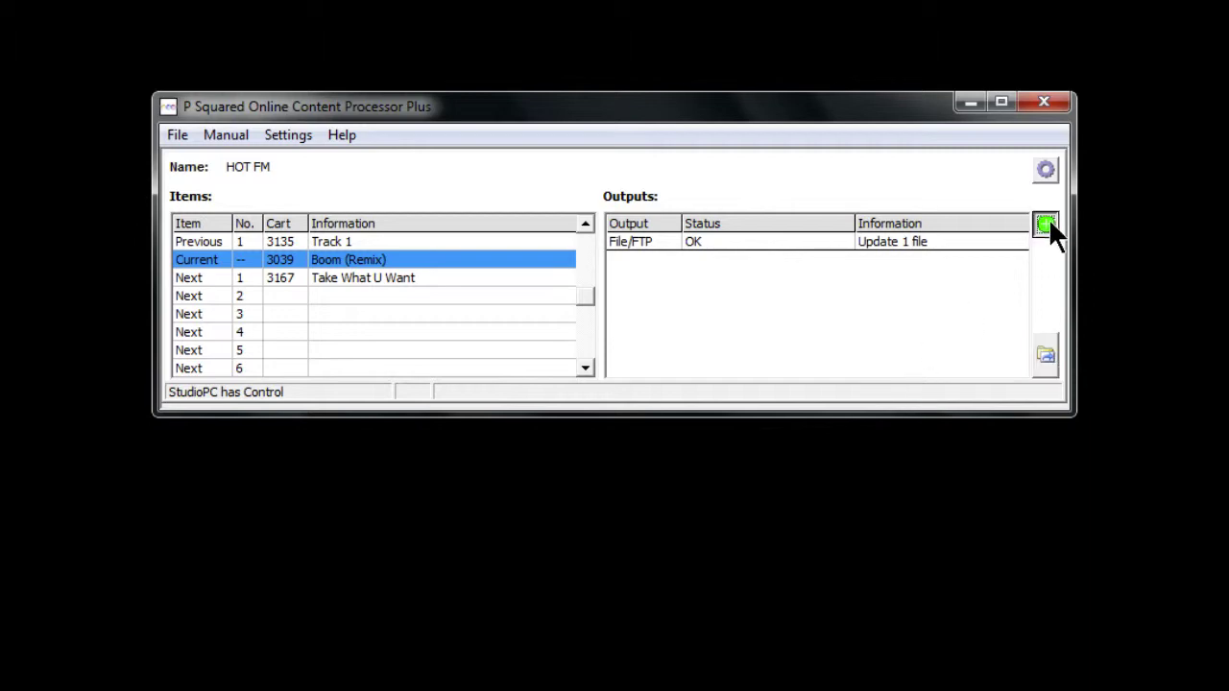
{"action": "left_click", "coordinate": [449, 178]}
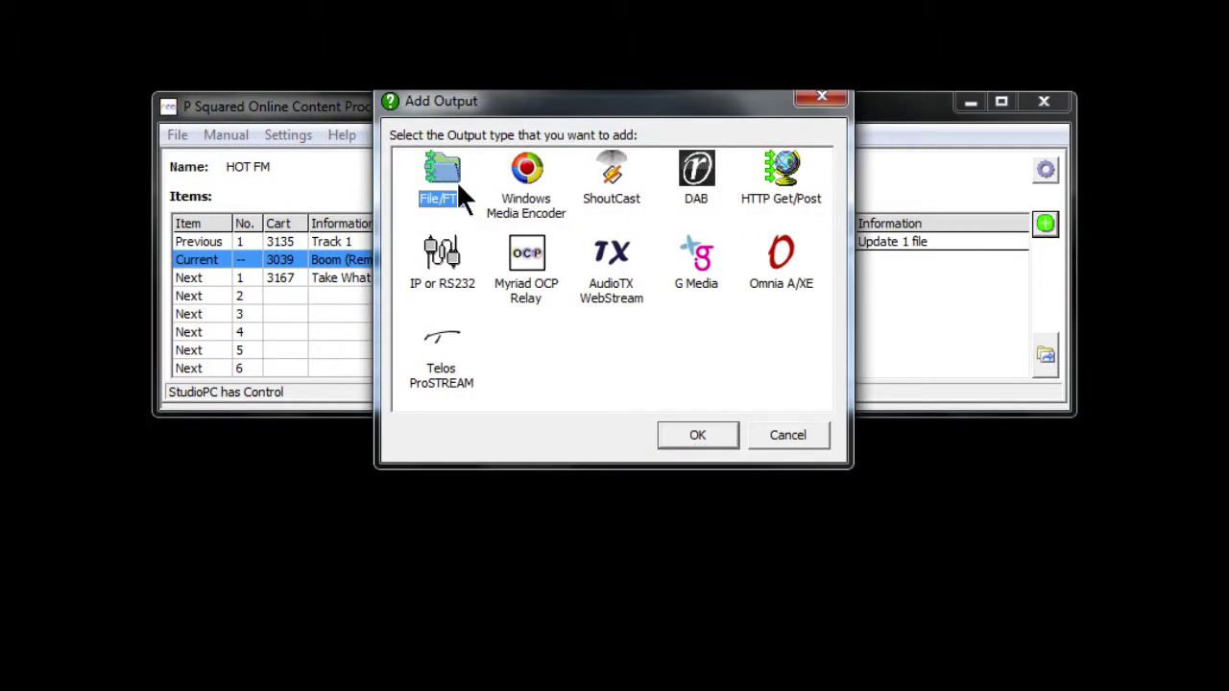
{"action": "left_click", "coordinate": [698, 436]}
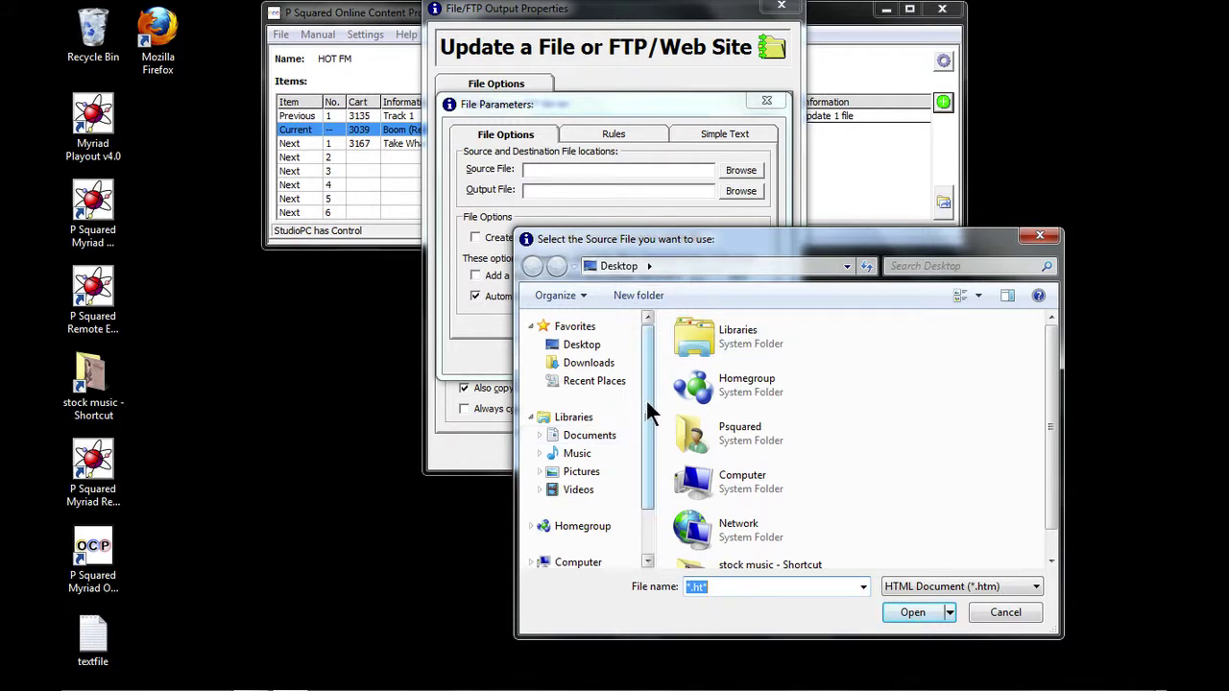
- Set the source file to C:\Program Files\P Squared\Myriad OCP v4.0\Templates\template
{"action": "scroll", "coordinate": [647, 398], "scroll_direction": "down", "scroll_amount": 3}
{"action": "left_click", "coordinate": [585, 500]}
{"action": "double_click", "coordinate": [691, 365]}
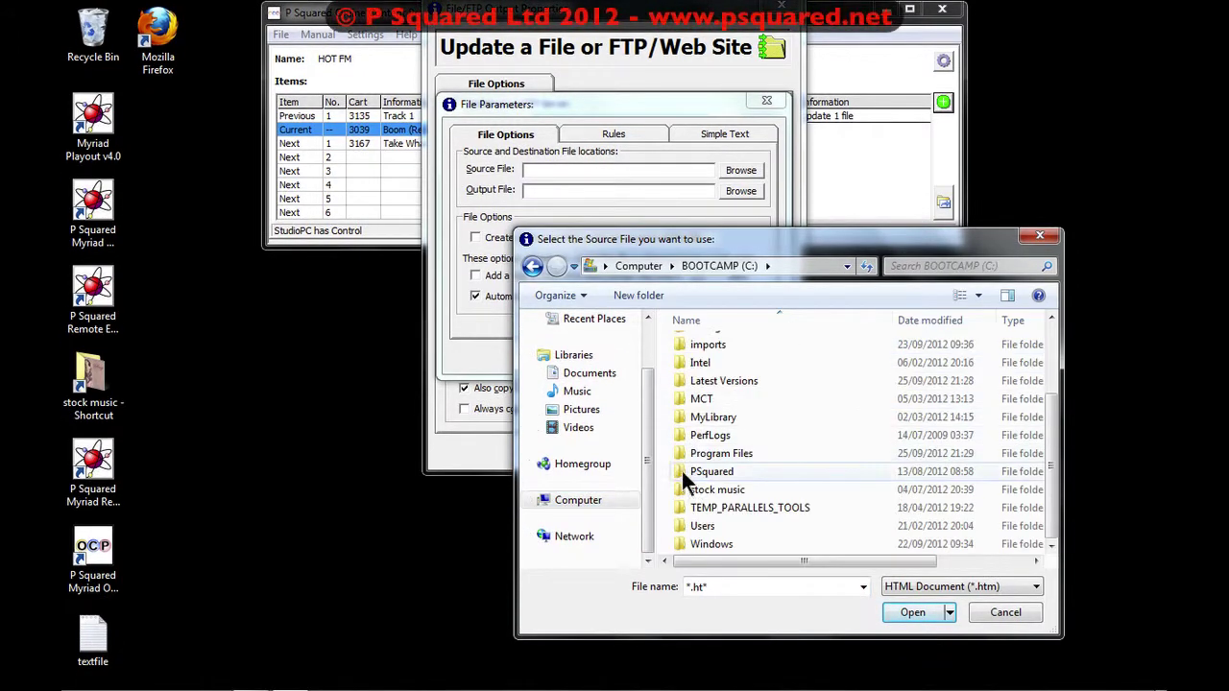
{"action": "double_click", "coordinate": [681, 468]}
{"action": "double_click", "coordinate": [699, 543]}
{"action": "double_click", "coordinate": [686, 367]}
{"action": "double_click", "coordinate": [679, 345]}
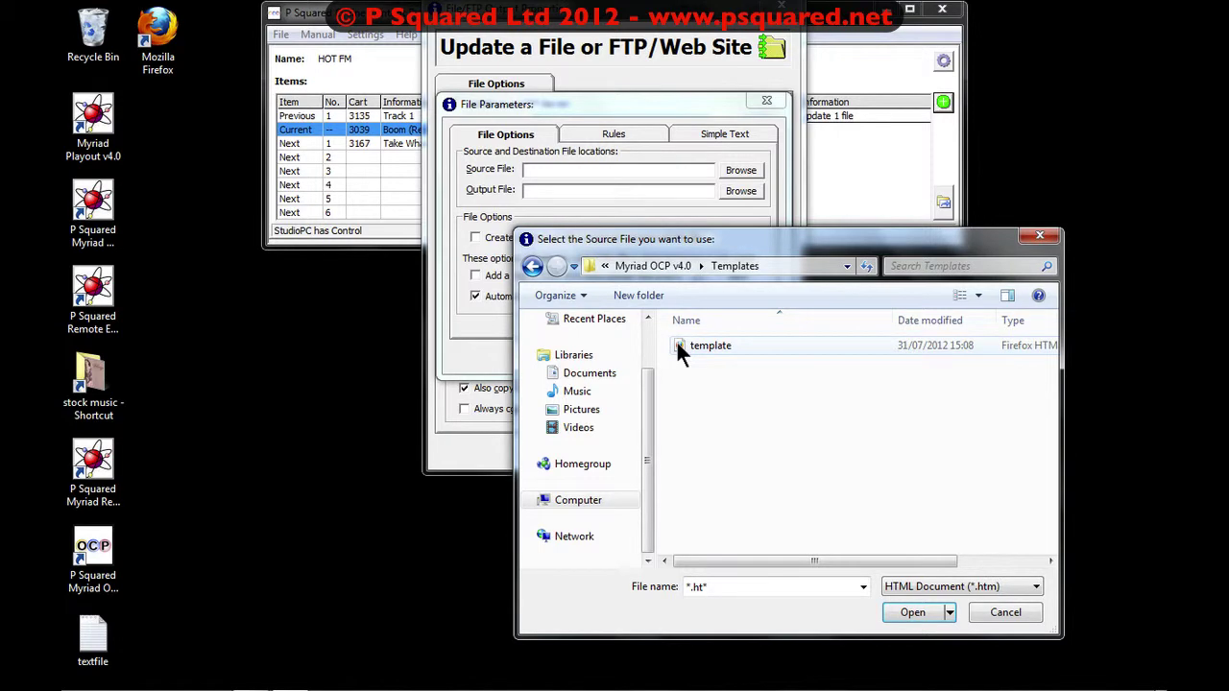
{"action": "left_click", "coordinate": [678, 346]}
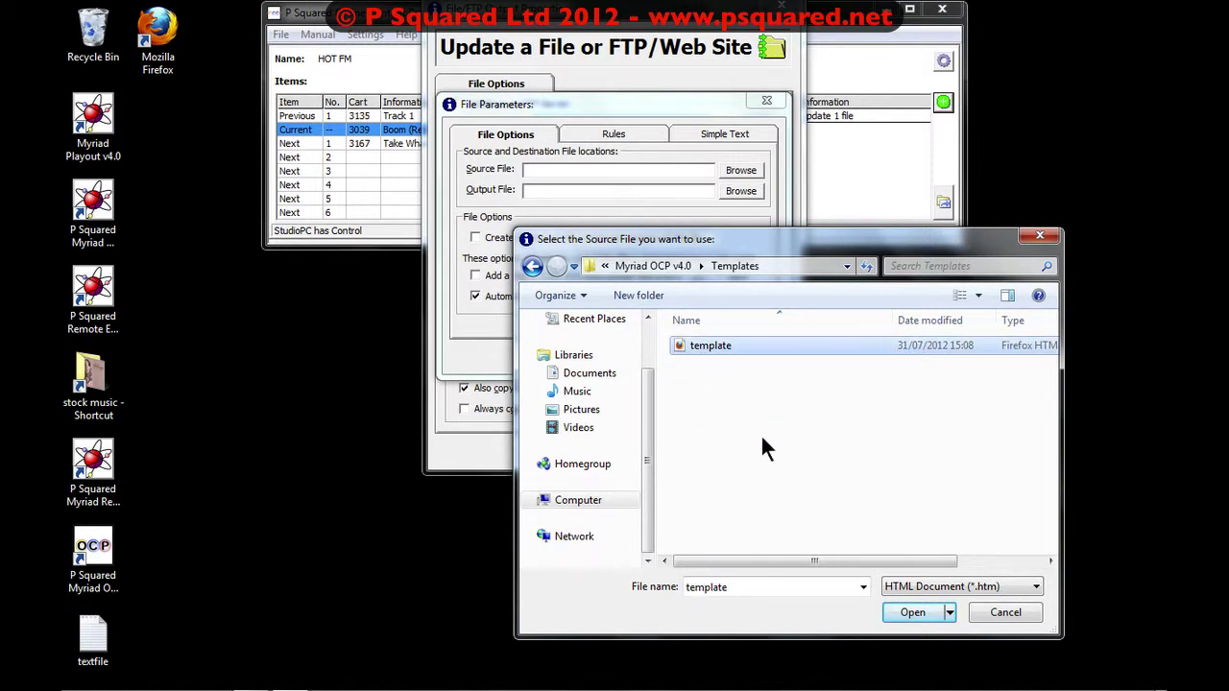
{"action": "left_click", "coordinate": [909, 610]}
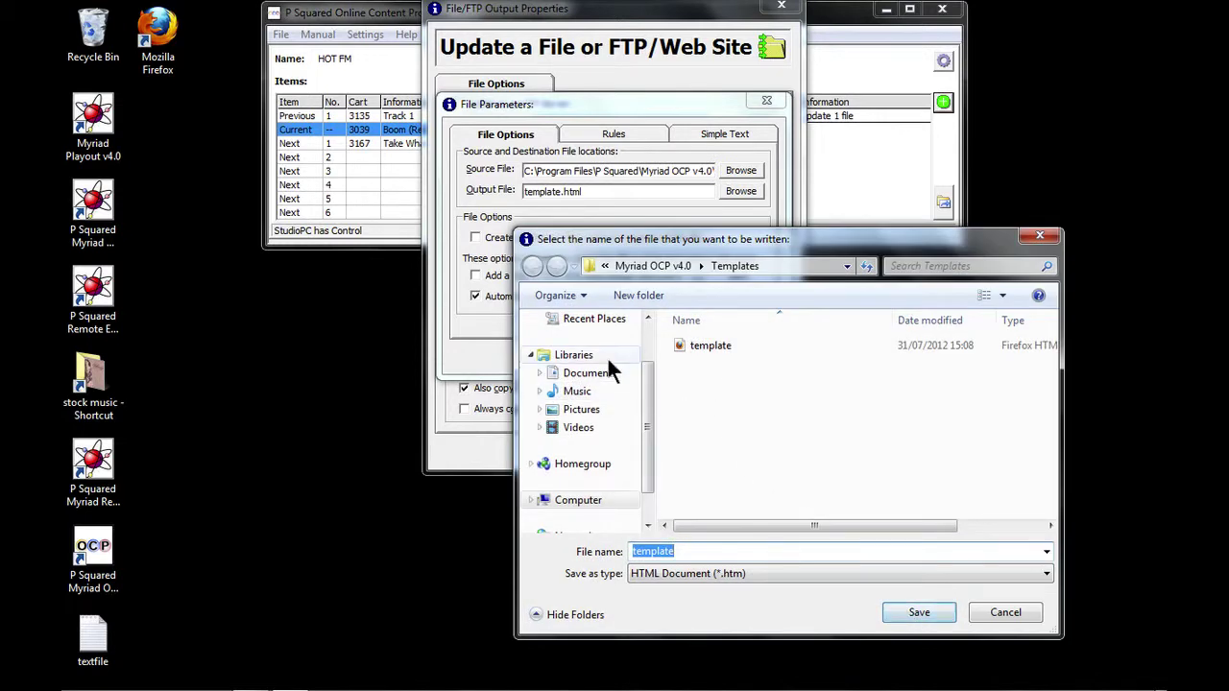
- Output to template.html on the Desktop, confirm, then check textfile shows Boom (Remix)
{"action": "scroll", "coordinate": [647, 384], "scroll_direction": "up", "scroll_amount": 1}
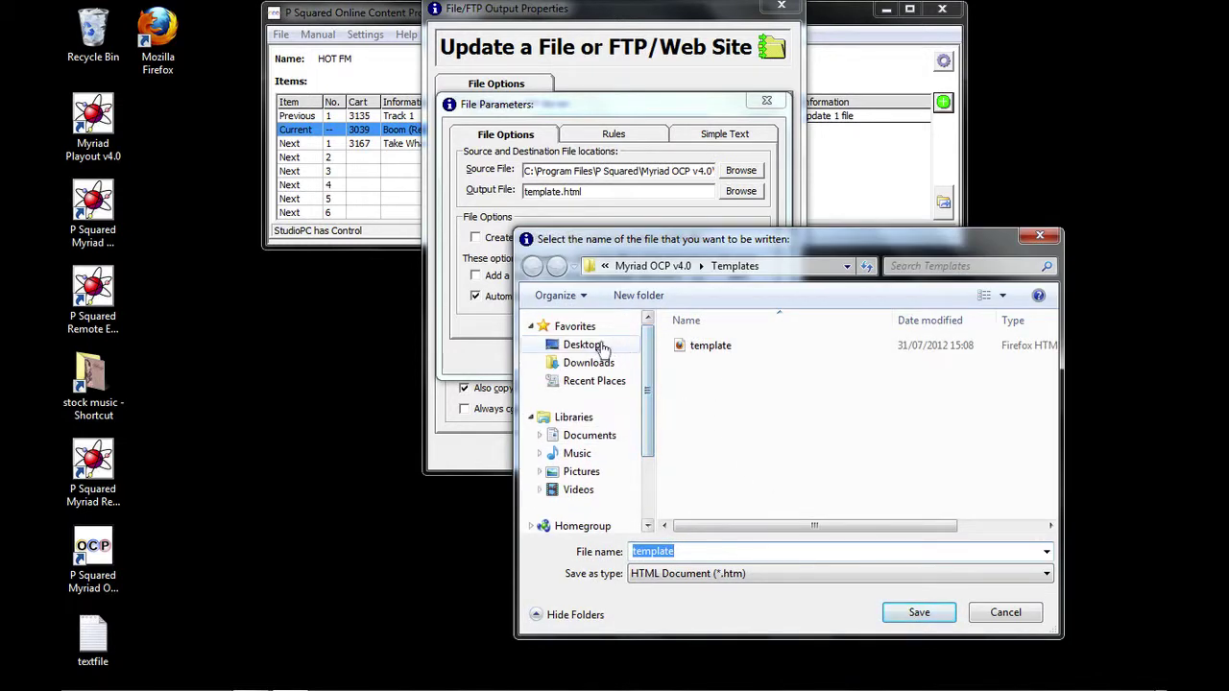
{"action": "left_click", "coordinate": [618, 351]}
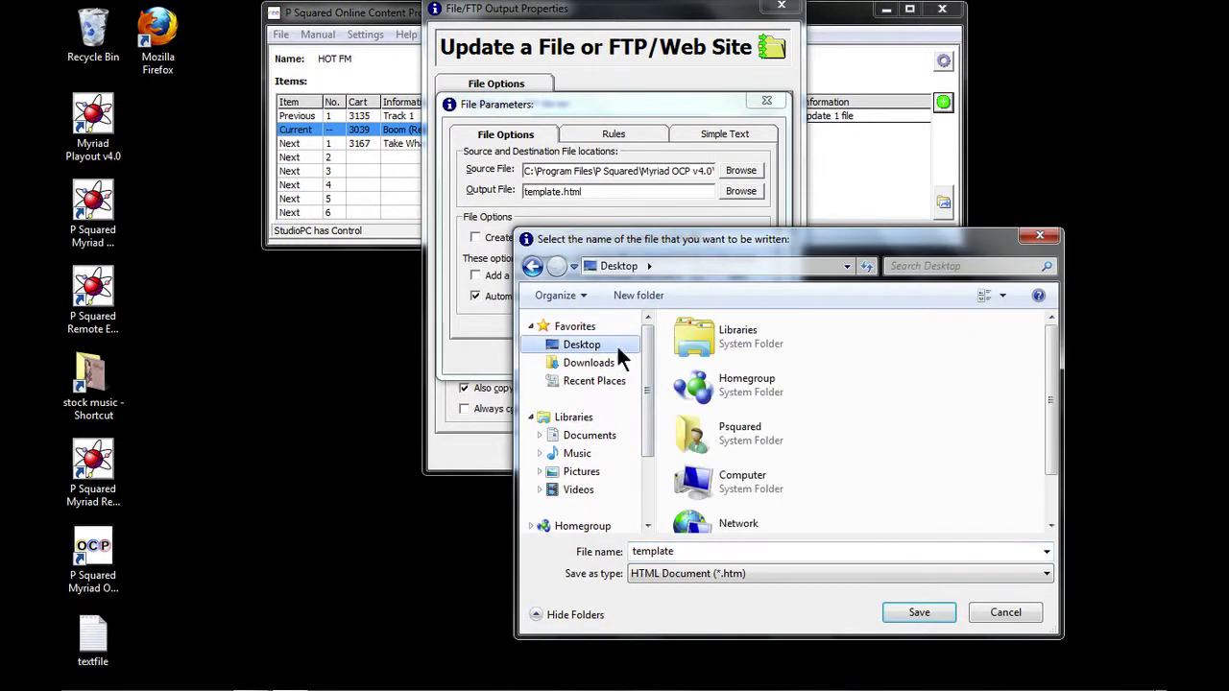
{"action": "left_click", "coordinate": [916, 615]}
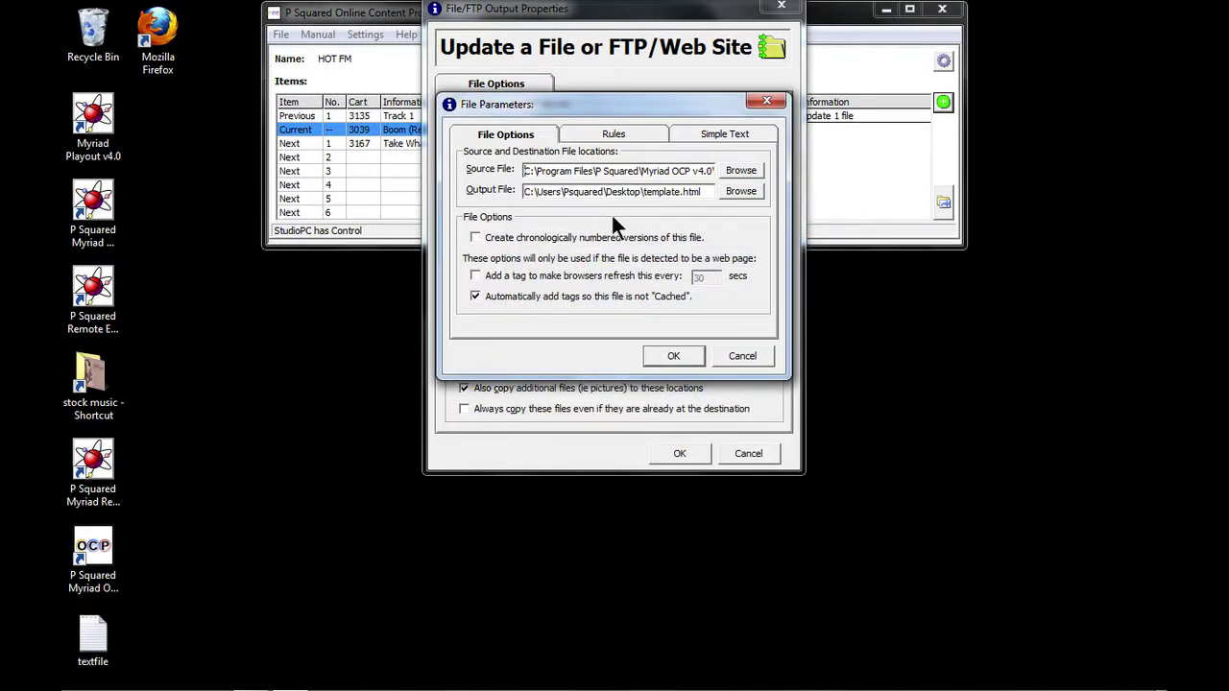
{"action": "left_click", "coordinate": [624, 128]}
{"action": "left_click", "coordinate": [700, 129]}
{"action": "left_click", "coordinate": [615, 126]}
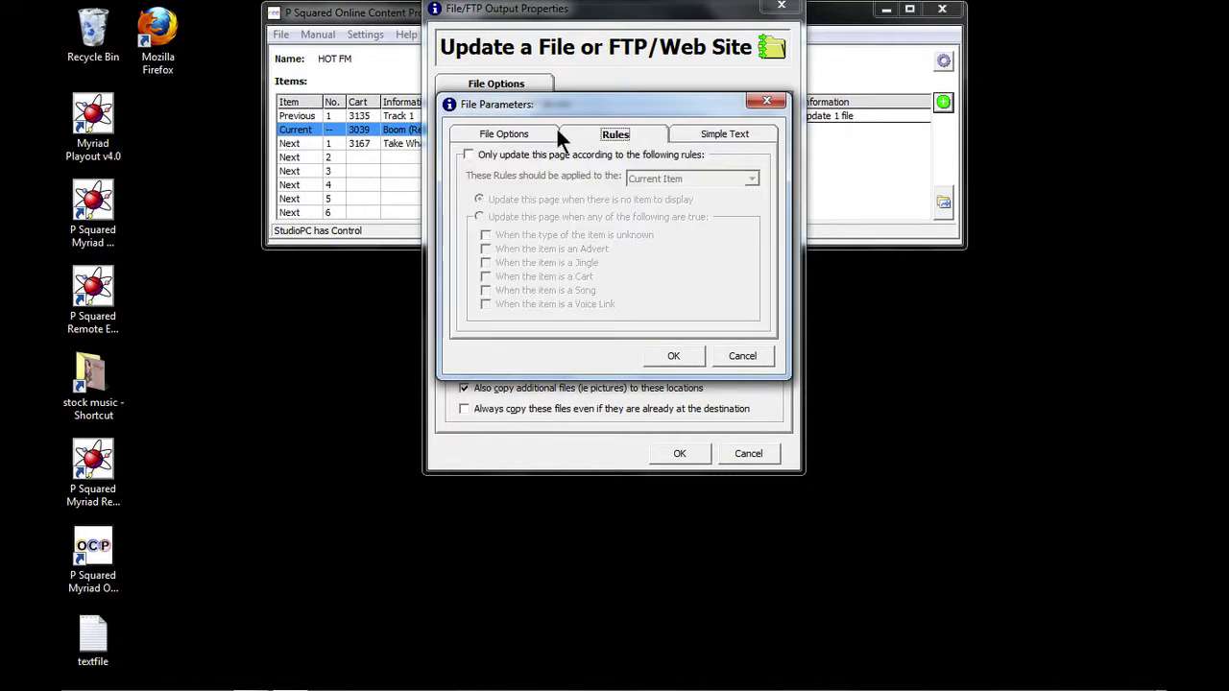
{"action": "left_click", "coordinate": [555, 128]}
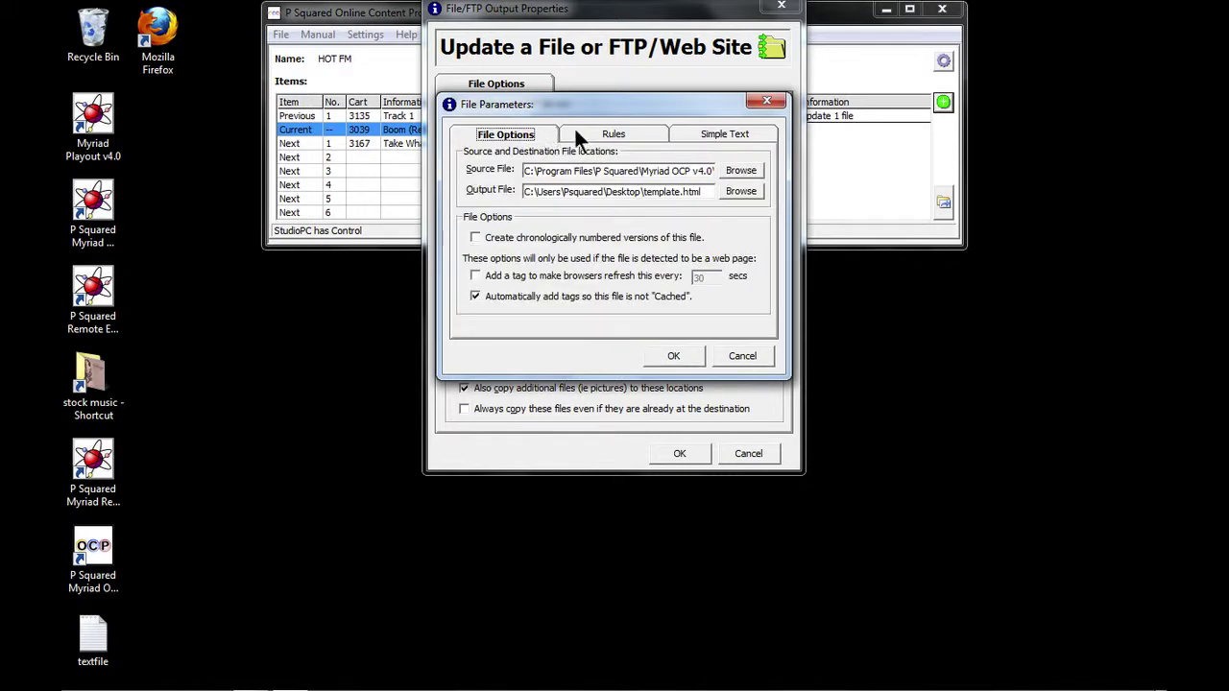
{"action": "left_click", "coordinate": [673, 356]}
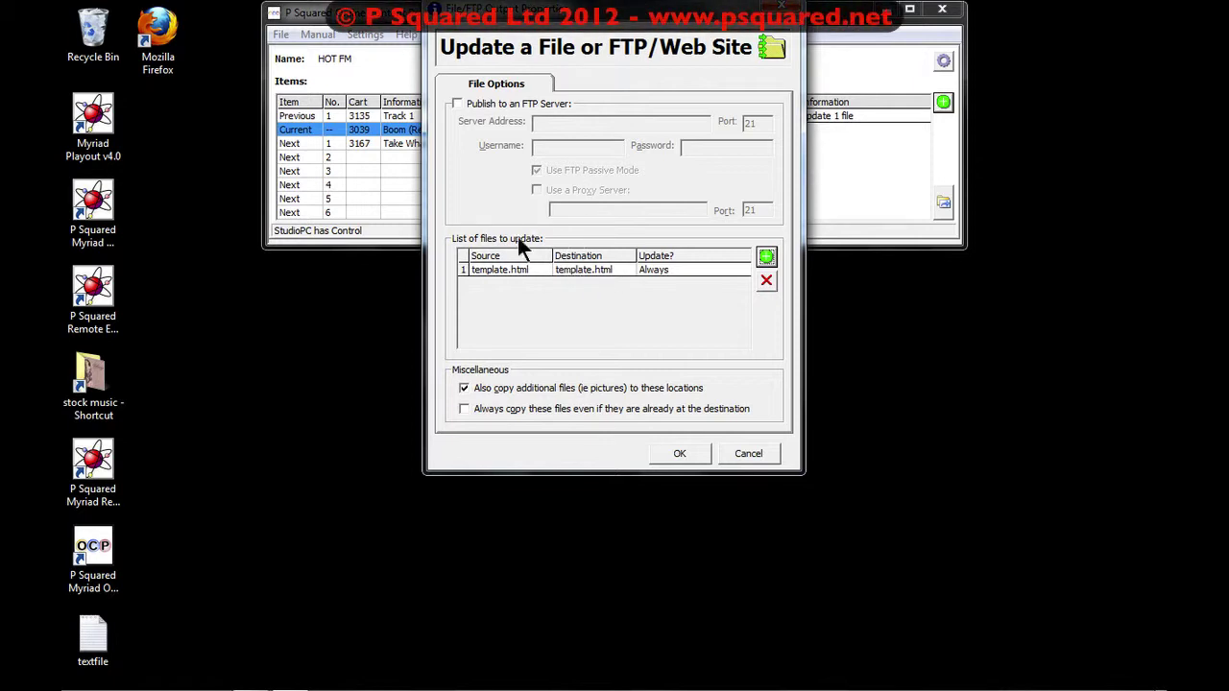
{"action": "left_click", "coordinate": [672, 451]}
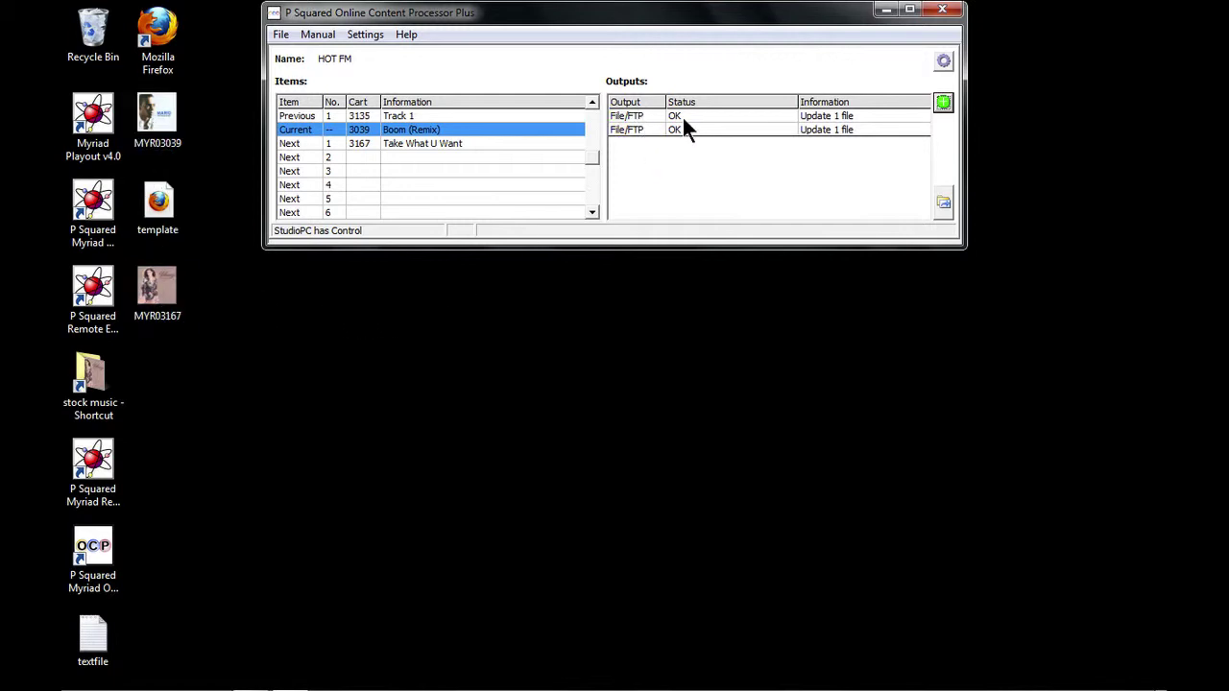
{"action": "double_click", "coordinate": [95, 638]}
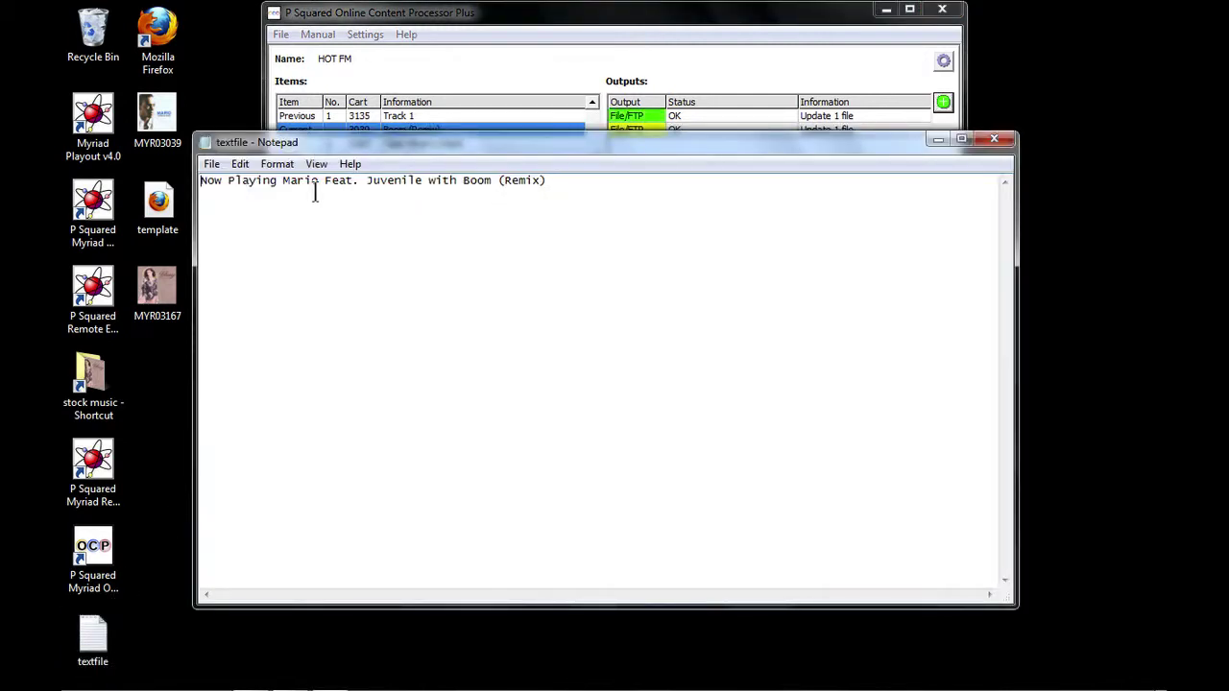
{"action": "left_click", "coordinate": [992, 139]}
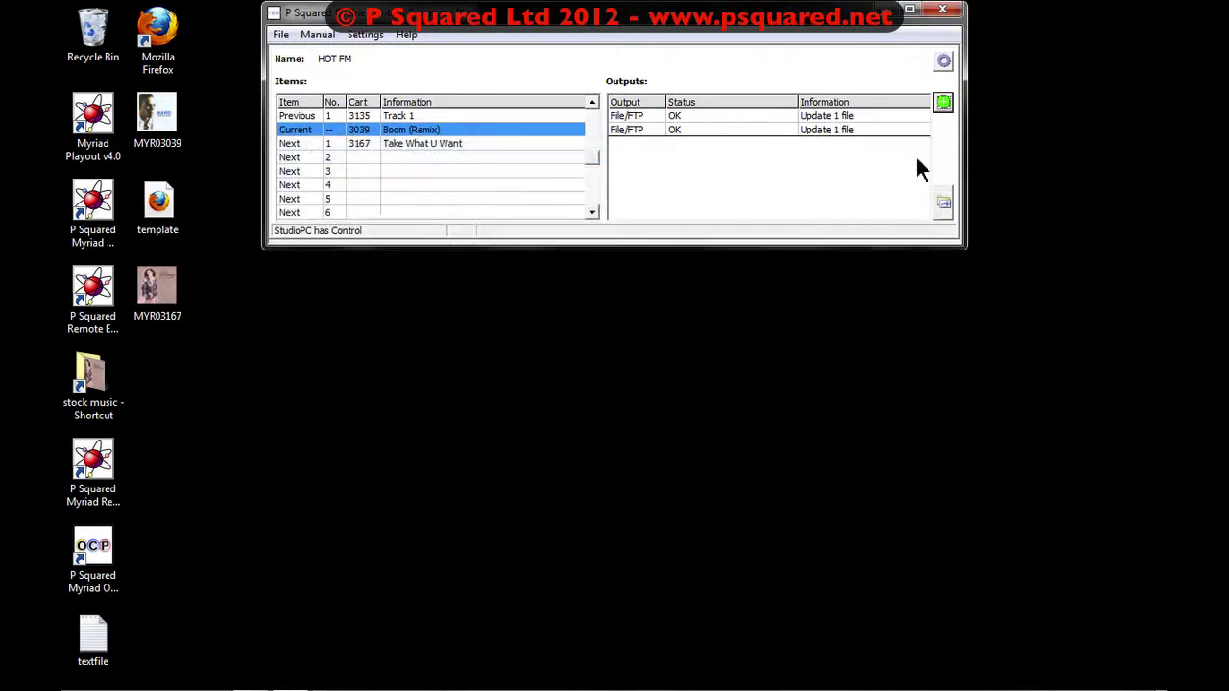
- Open template.html in Firefox, inspect the Boom (Remix) current and next fields, then close Firefox
{"action": "double_click", "coordinate": [158, 207]}
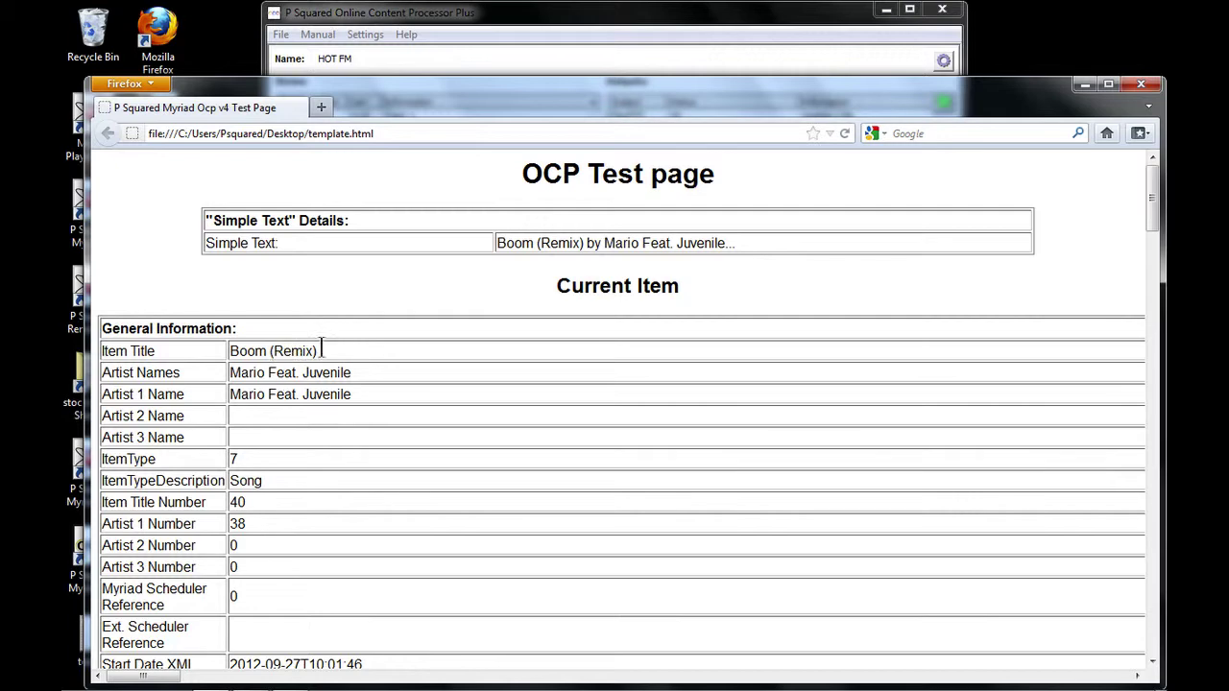
{"action": "left_click_drag", "start_coordinate": [482, 92], "coordinate": [479, 56]}
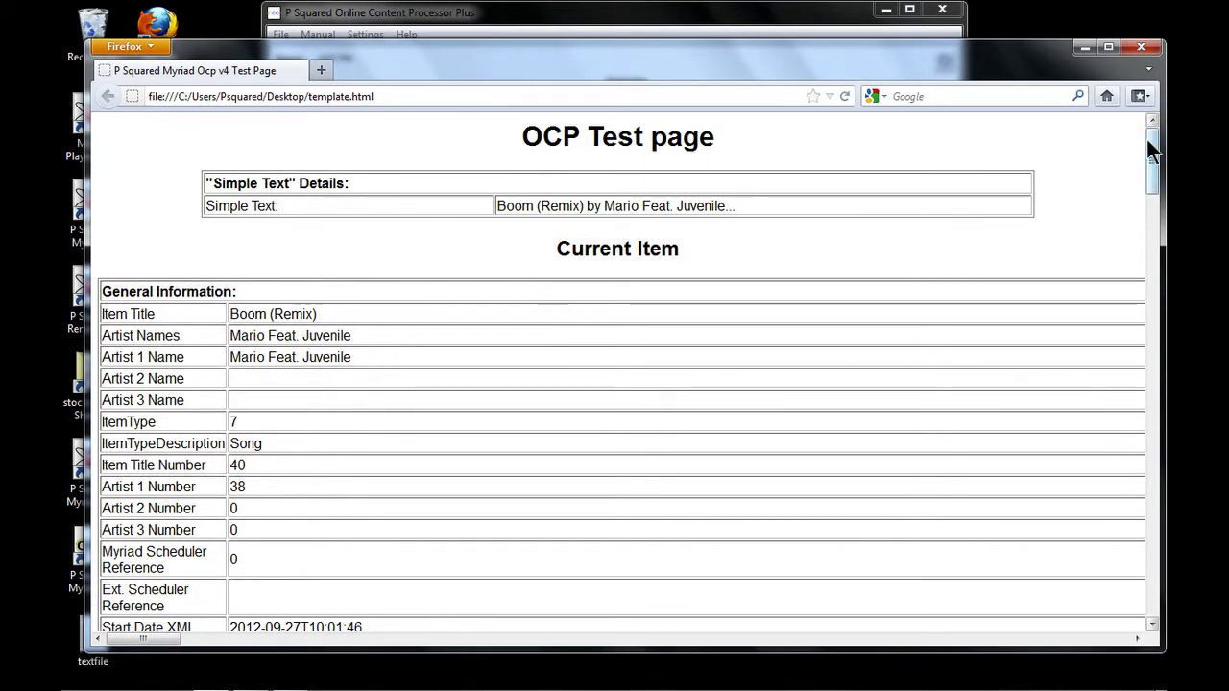
{"action": "left_click_drag", "start_coordinate": [1152, 149], "coordinate": [1147, 220]}
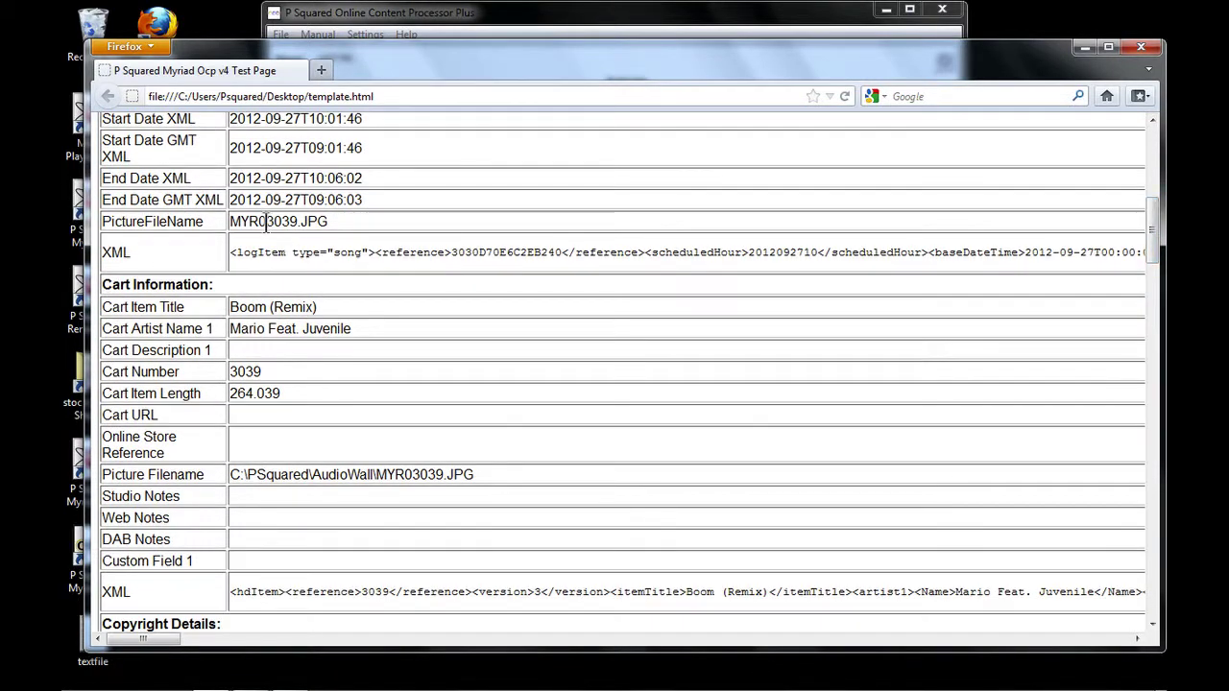
{"action": "left_click_drag", "start_coordinate": [354, 60], "coordinate": [507, 60]}
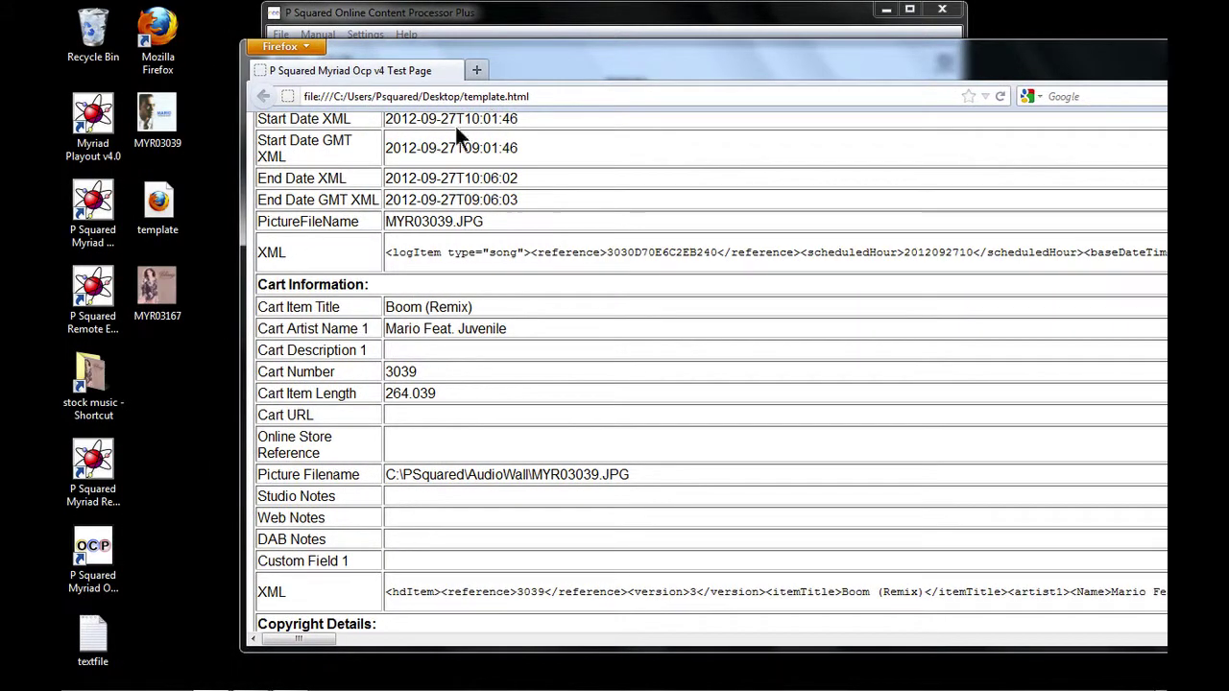
{"action": "left_click", "coordinate": [136, 144]}
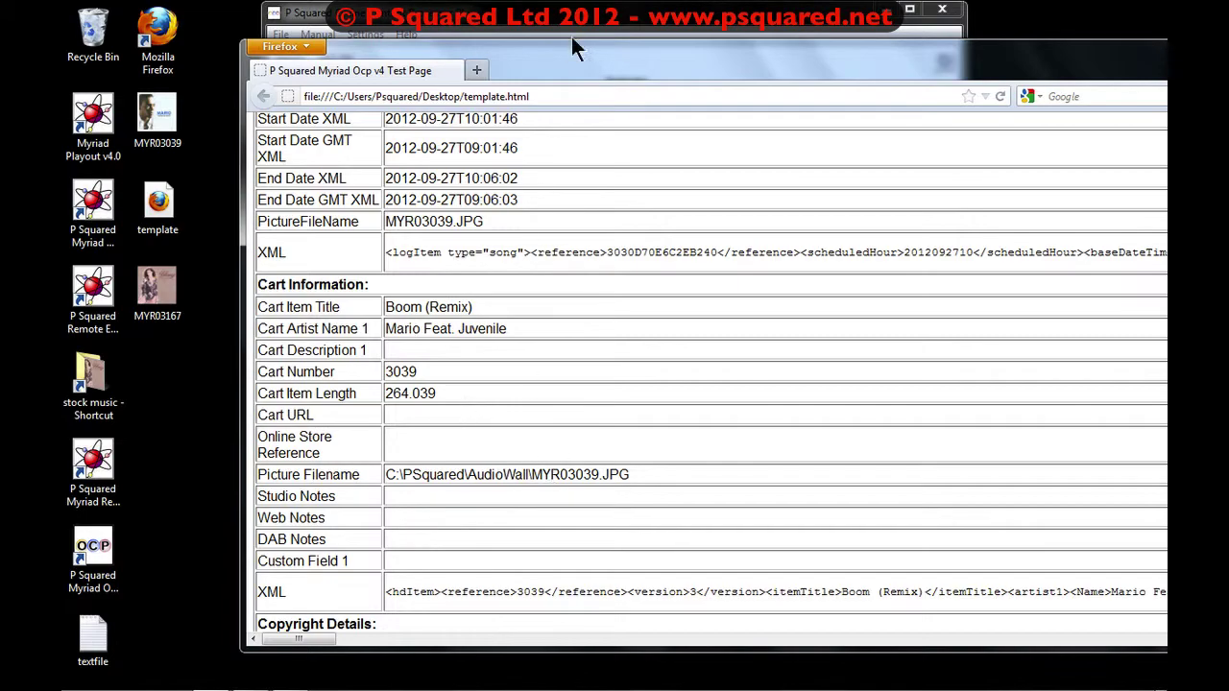
{"action": "left_click_drag", "start_coordinate": [573, 43], "coordinate": [365, 34]}
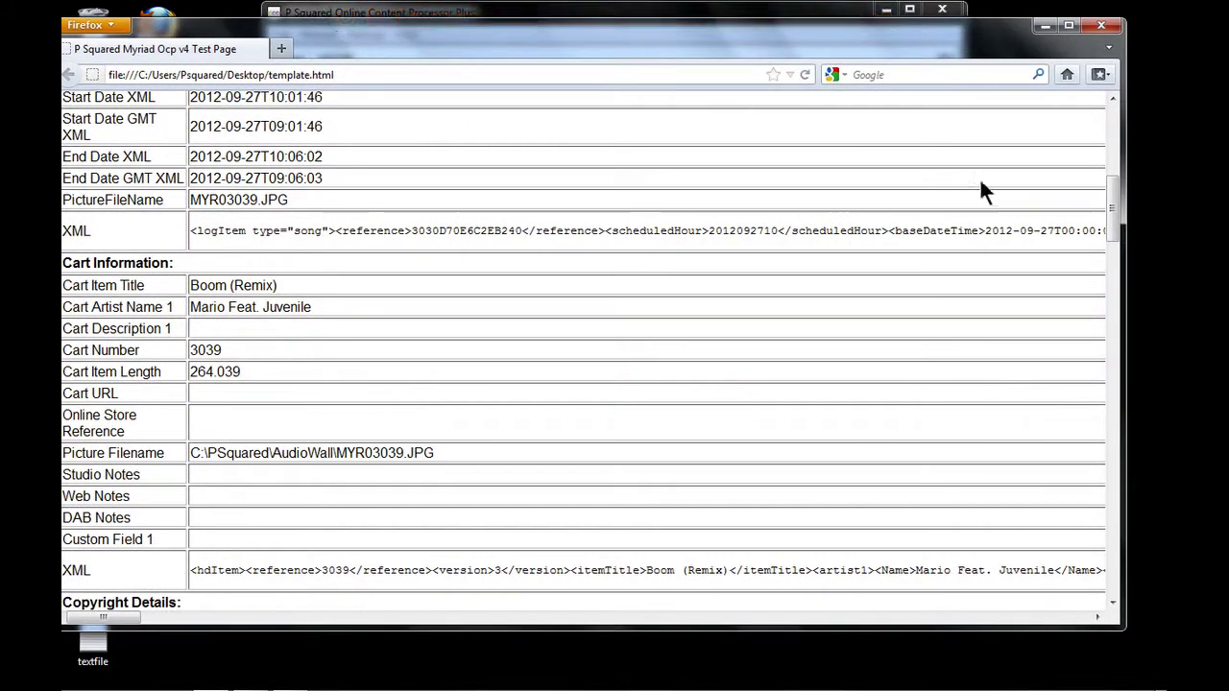
{"action": "left_click_drag", "start_coordinate": [1111, 184], "coordinate": [1112, 313]}
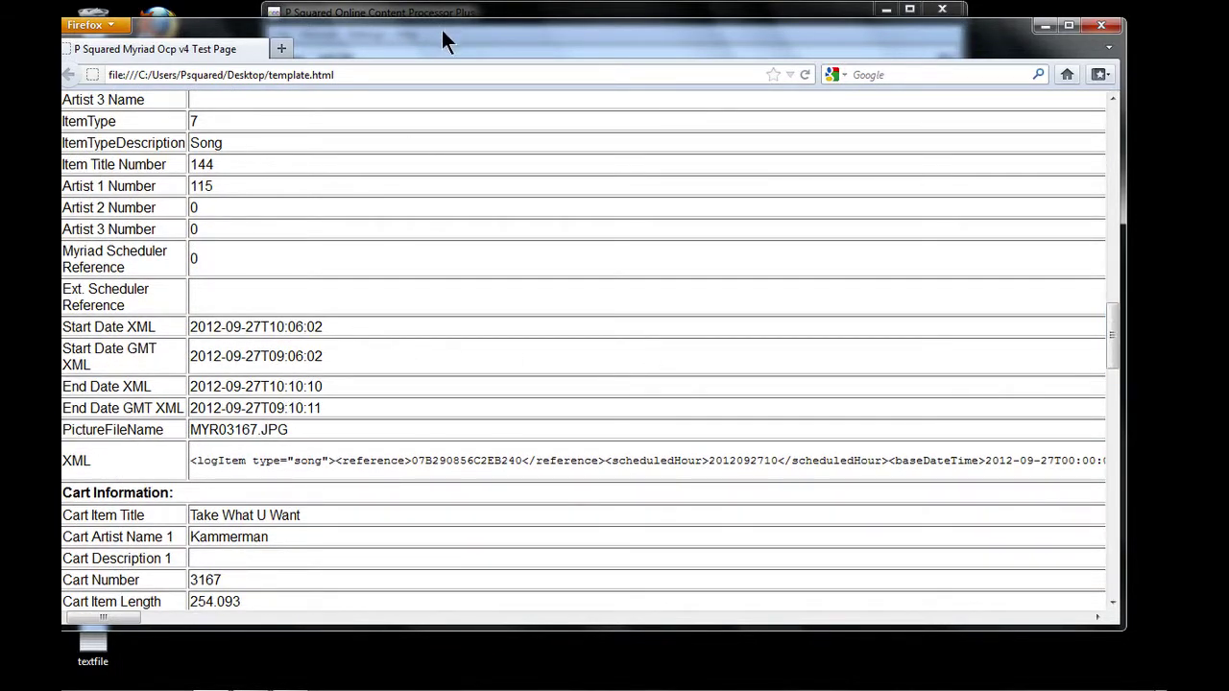
{"action": "left_click_drag", "start_coordinate": [442, 41], "coordinate": [658, 40]}
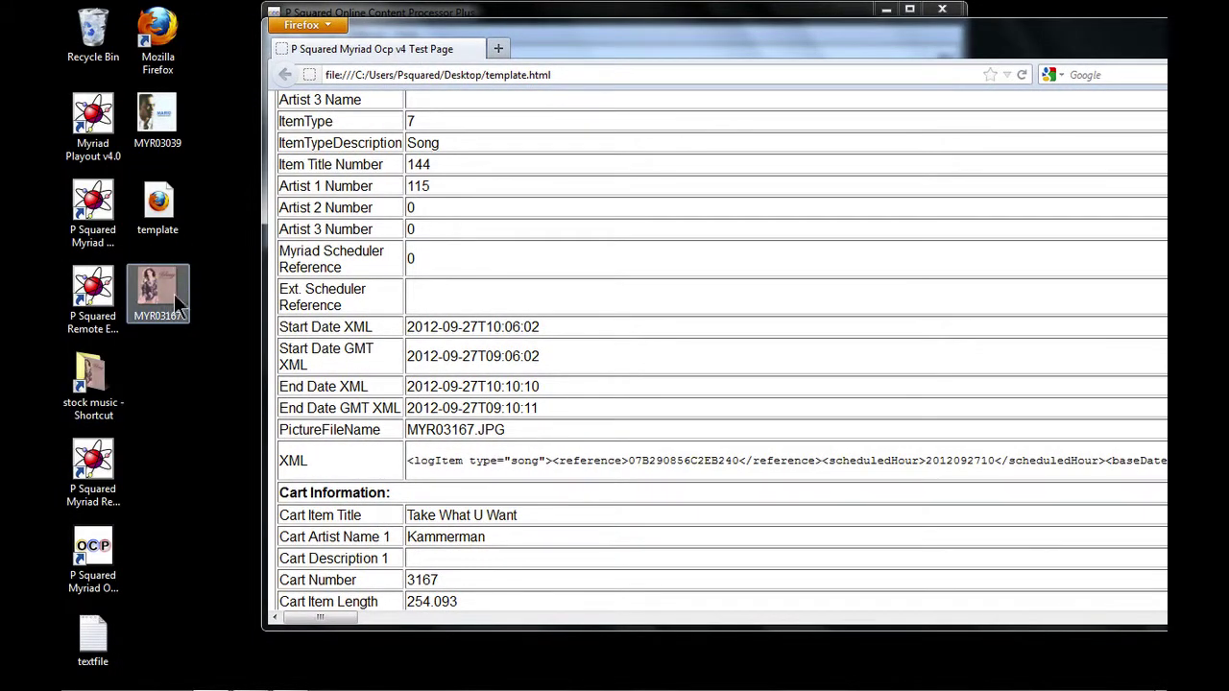
{"action": "left_click_drag", "start_coordinate": [650, 19], "coordinate": [444, 35]}
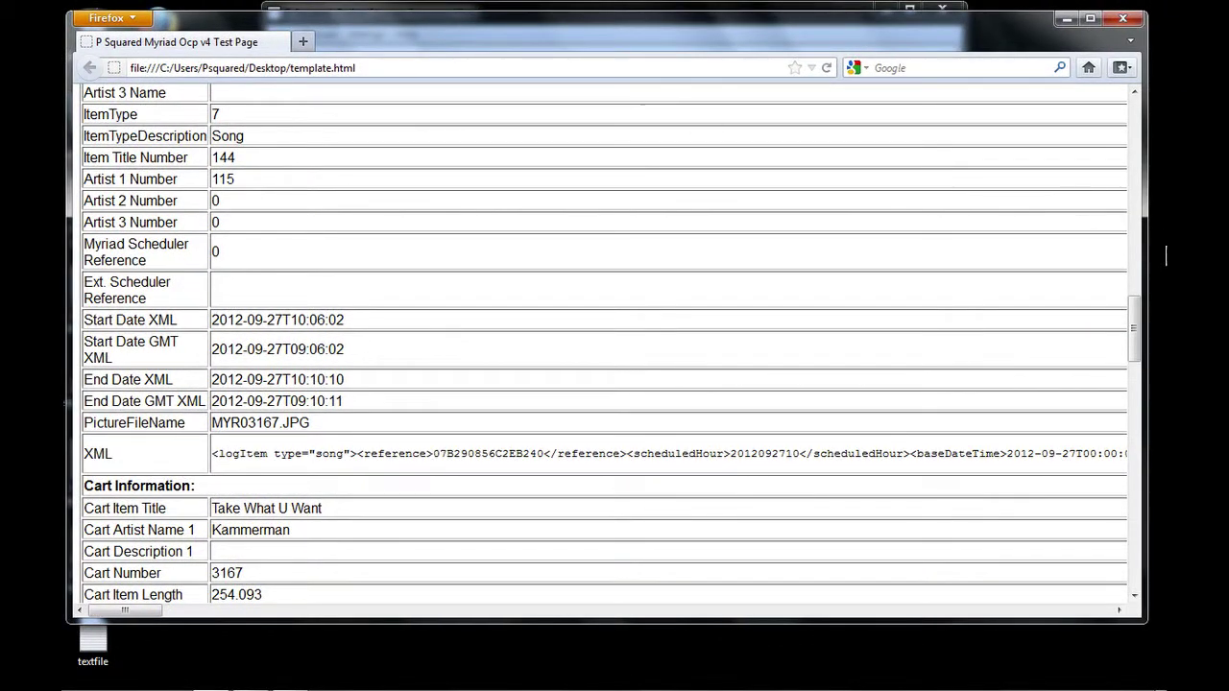
{"action": "left_click_drag", "start_coordinate": [1134, 321], "coordinate": [1045, 94]}
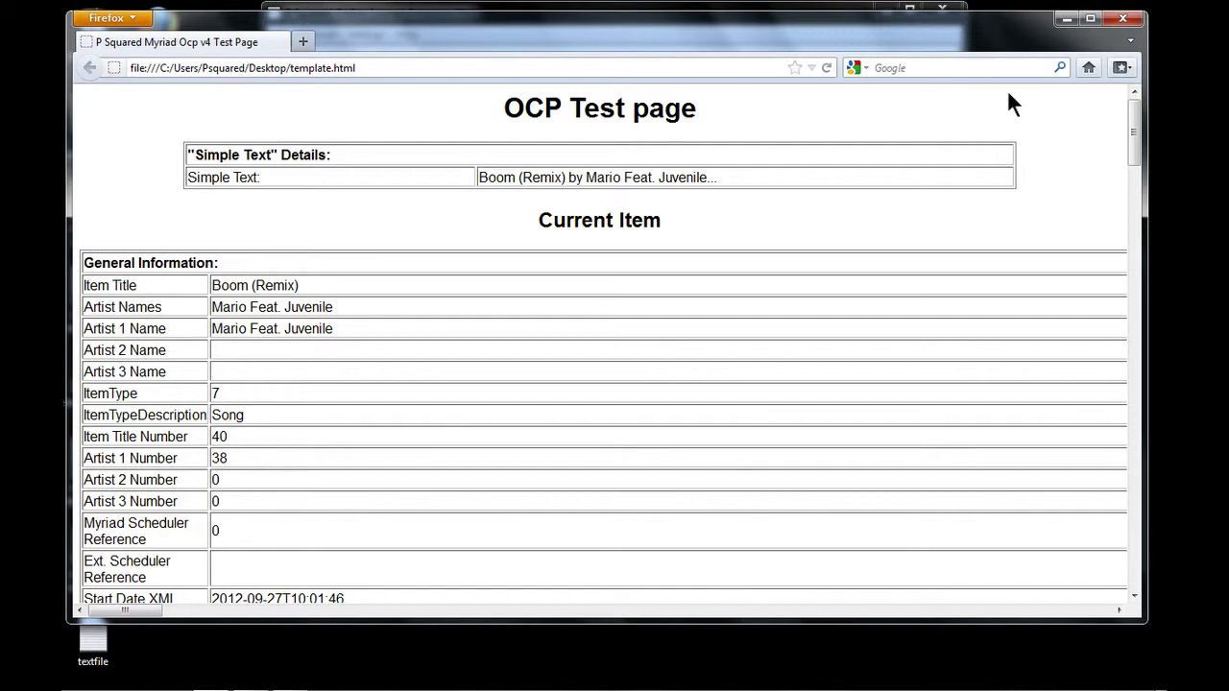
{"action": "left_click", "coordinate": [1122, 19]}
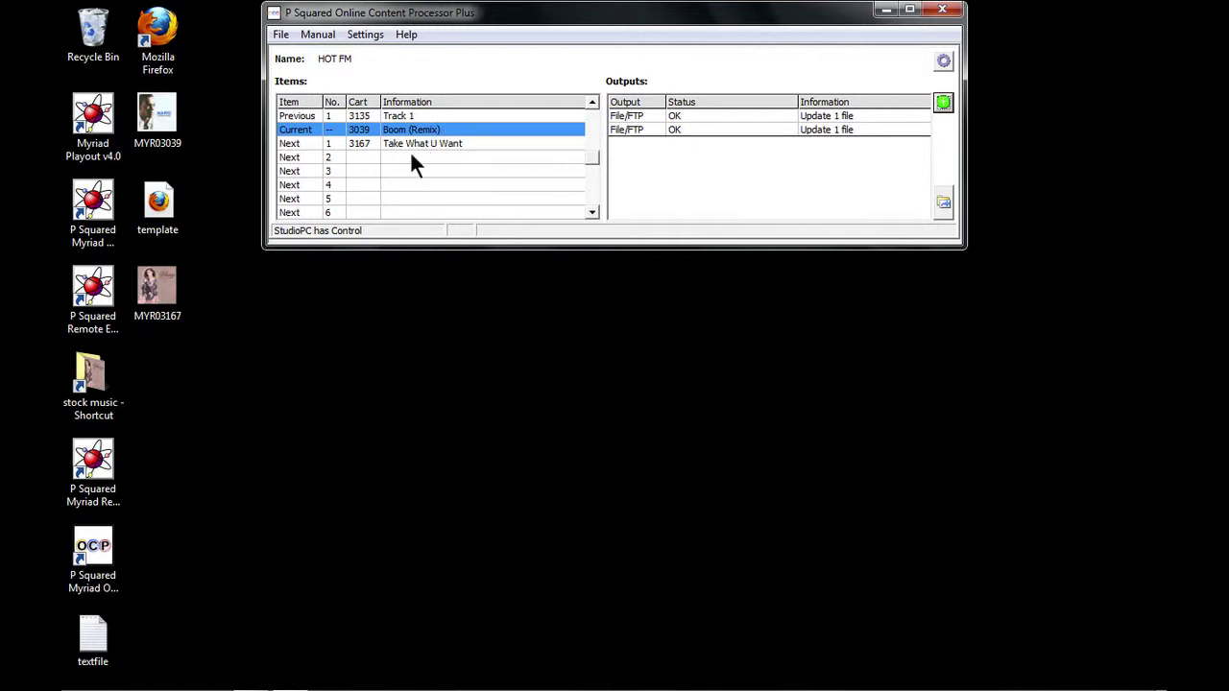
- Restore Playout, play Take What U Want by Kammerman, and minimize Playout again
{"action": "mouse_move", "coordinate": [293, 684]}
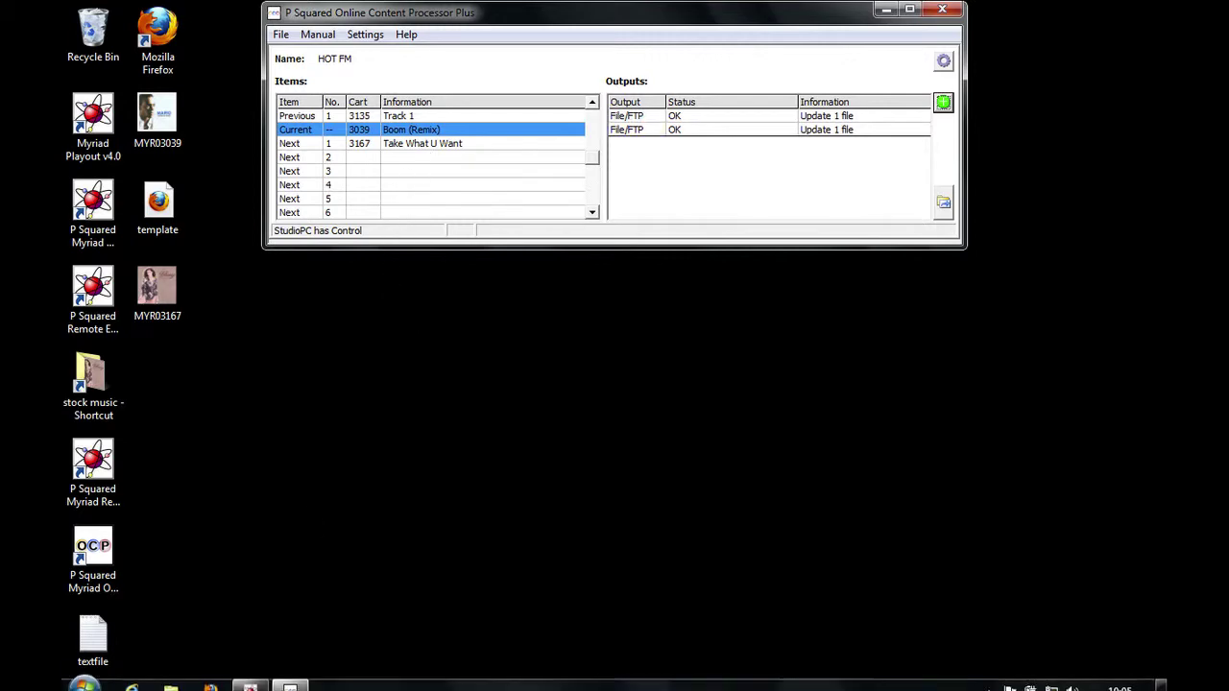
{"action": "left_click", "coordinate": [249, 679]}
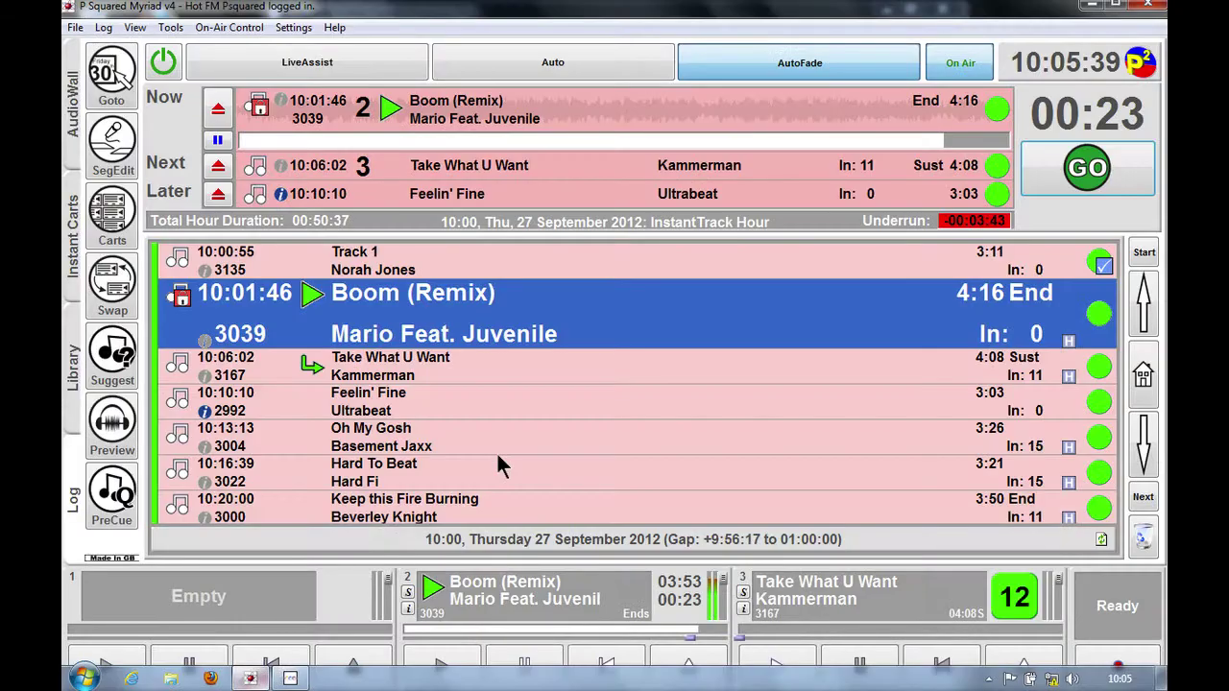
{"action": "left_click", "coordinate": [1080, 171]}
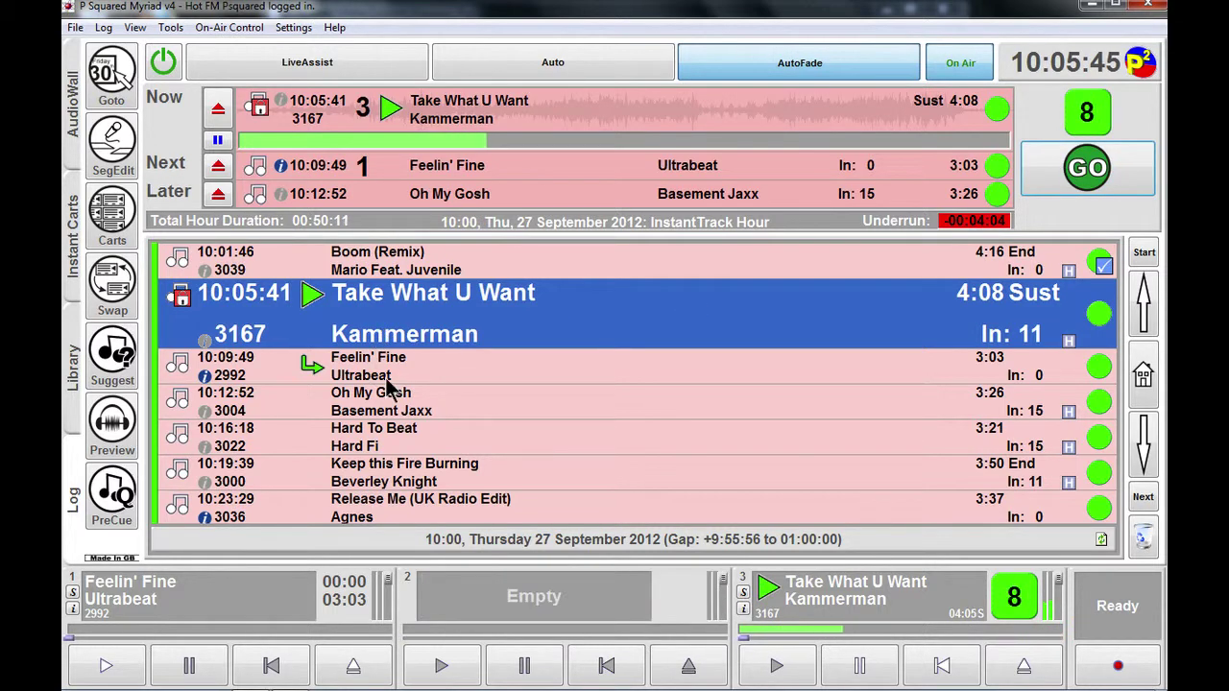
{"action": "left_click", "coordinate": [1090, 8]}
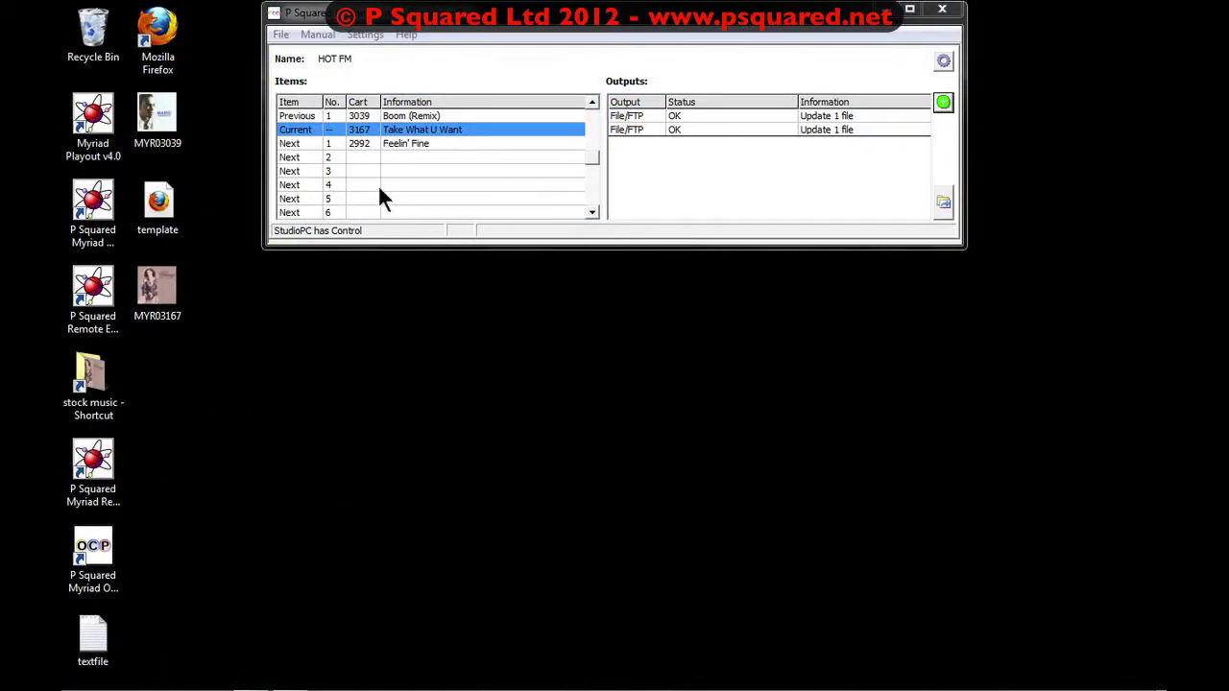
{"action": "double_click", "coordinate": [165, 209]}
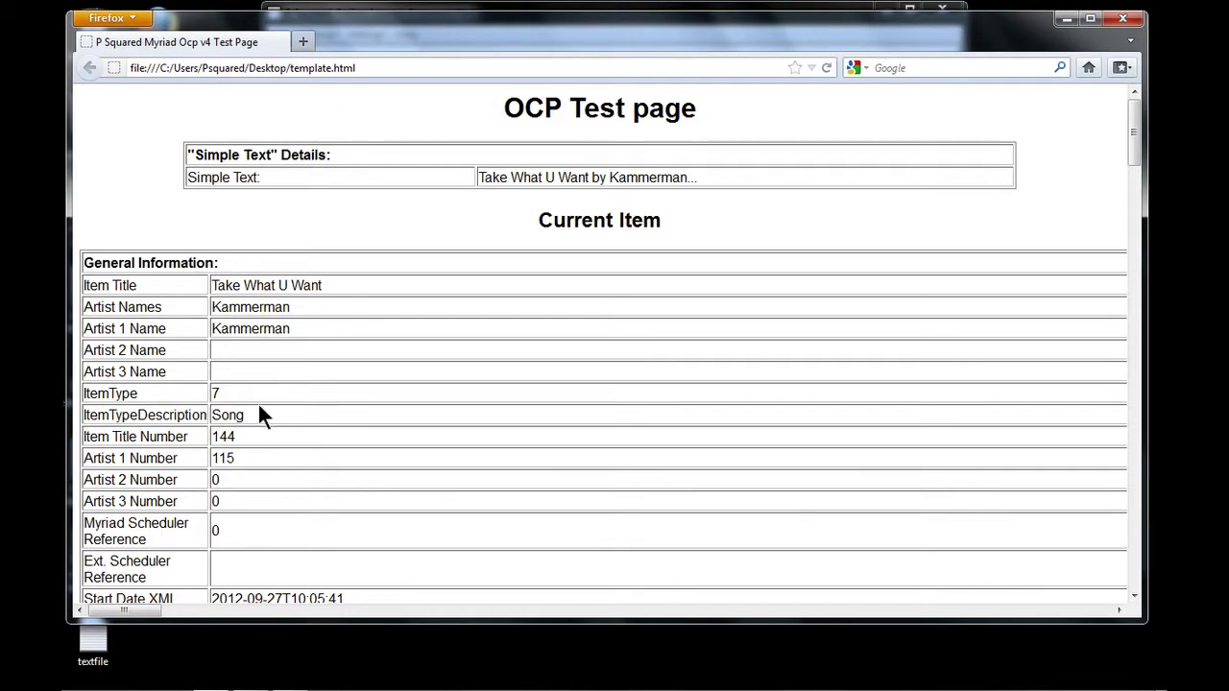
{"action": "left_click_drag", "start_coordinate": [1133, 139], "coordinate": [1148, 92]}
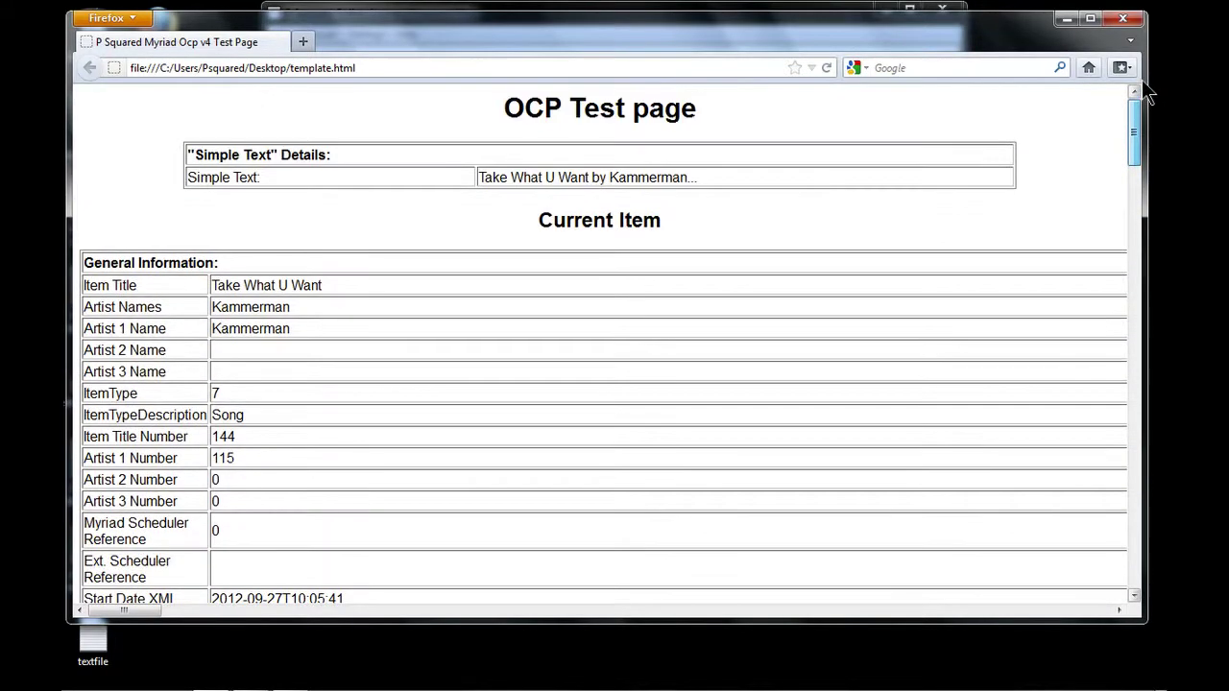
{"action": "left_click", "coordinate": [1122, 19]}
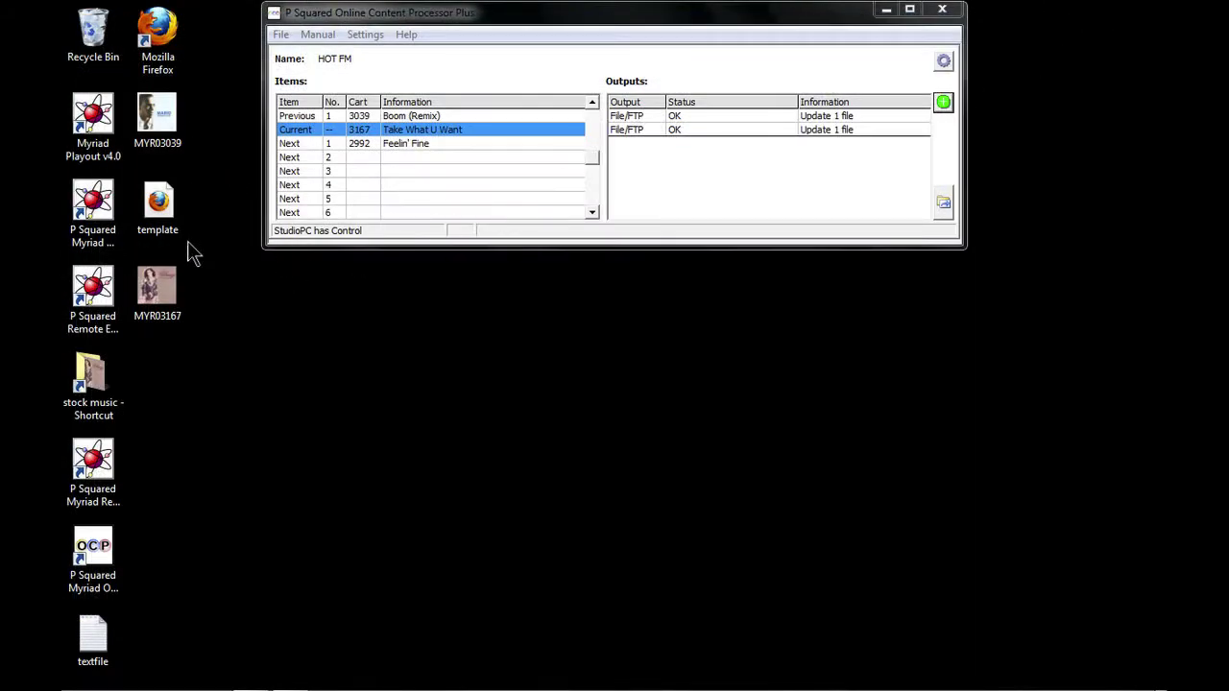
- Browse Explorer to C:\Program Files\P Squared\Myriad OCP v4.0\Templates and open template
{"action": "left_click", "coordinate": [157, 120]}
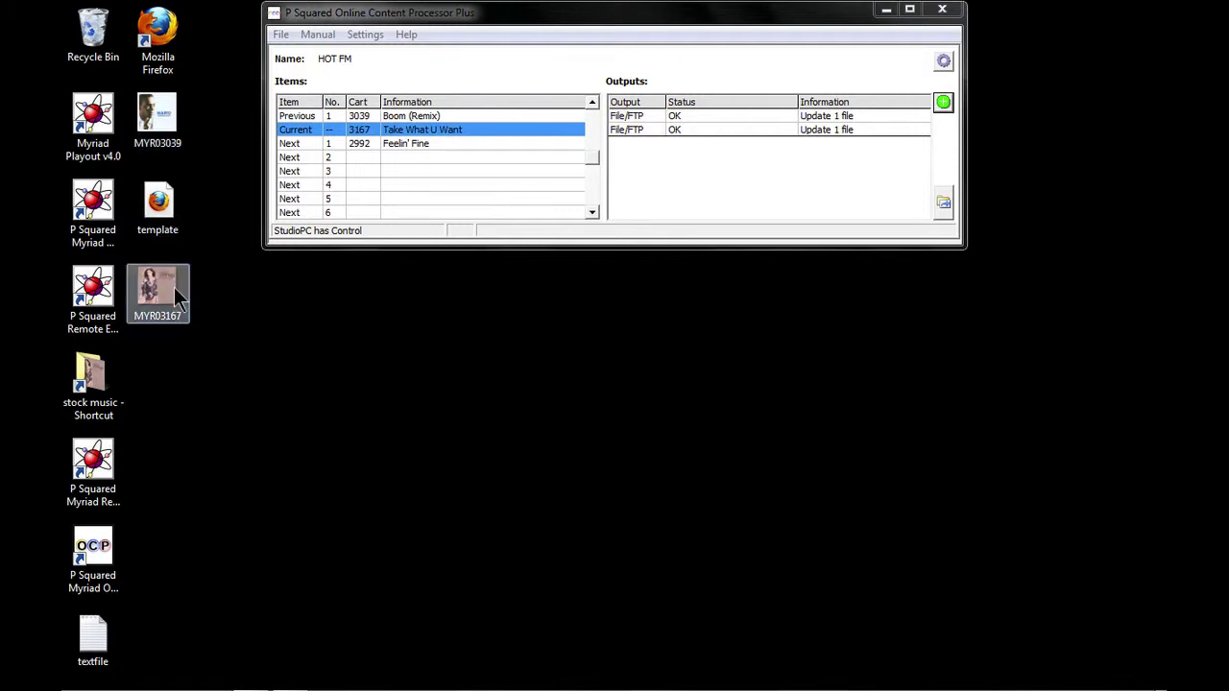
{"action": "mouse_move", "coordinate": [216, 683]}
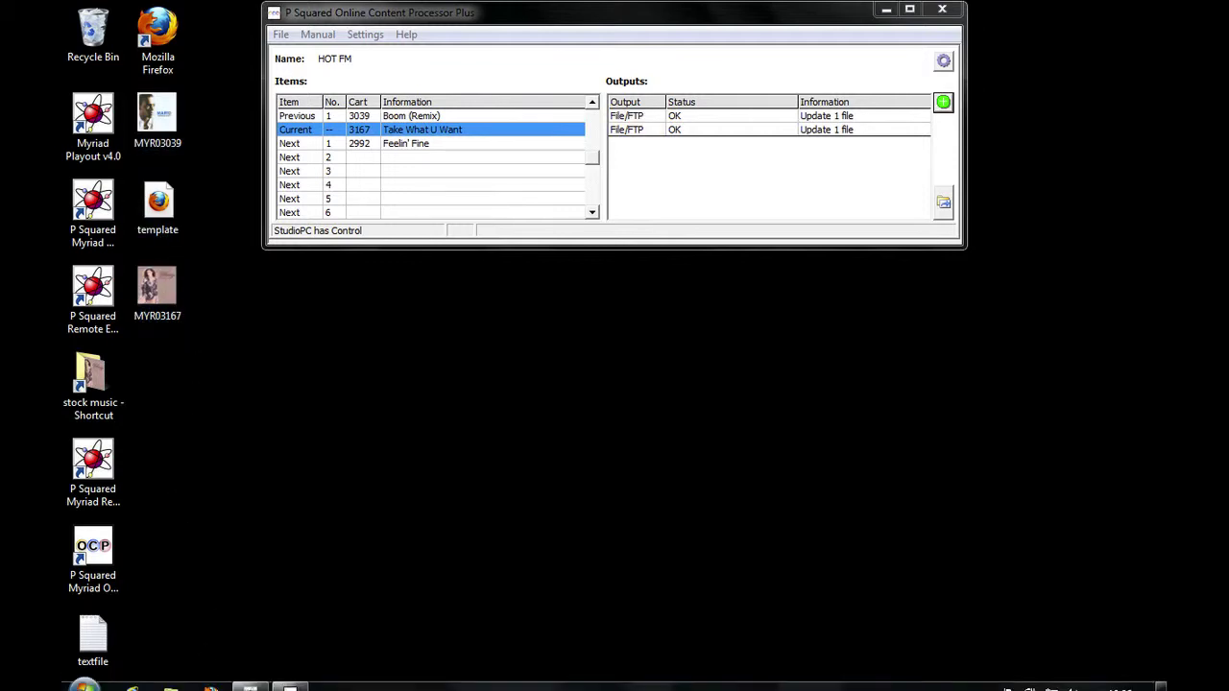
{"action": "left_click", "coordinate": [171, 679]}
{"action": "double_click", "coordinate": [391, 241]}
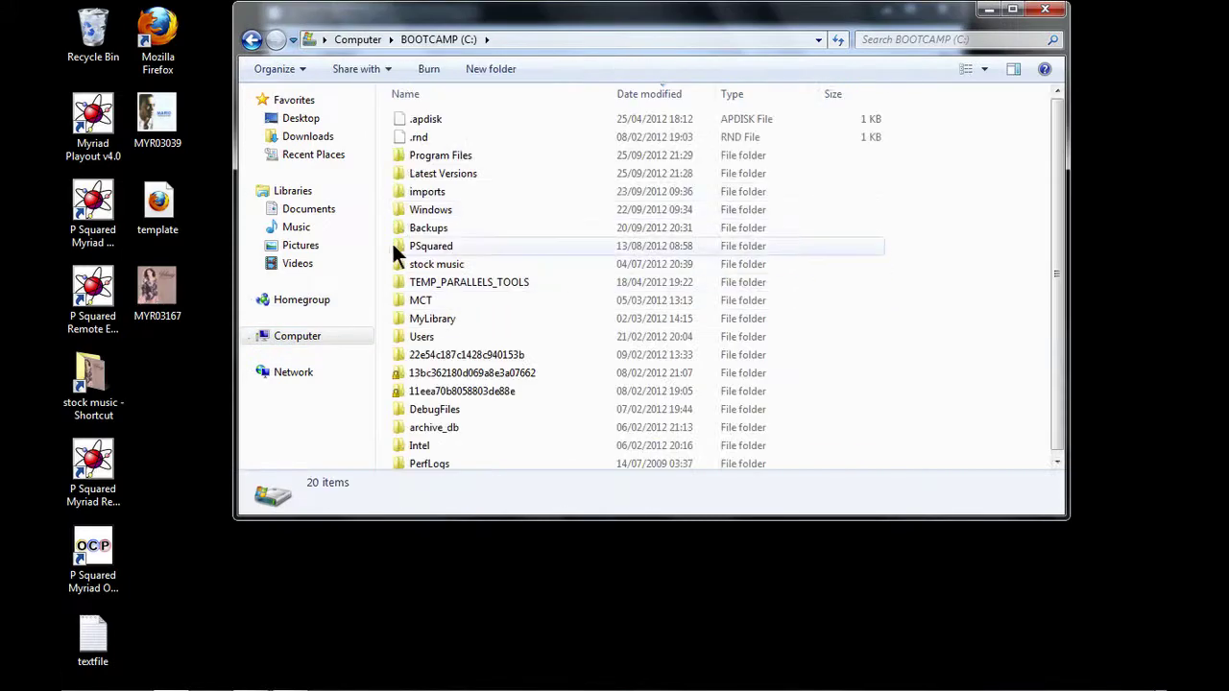
{"action": "double_click", "coordinate": [392, 153]}
{"action": "double_click", "coordinate": [393, 202]}
{"action": "double_click", "coordinate": [392, 132]}
{"action": "double_click", "coordinate": [394, 136]}
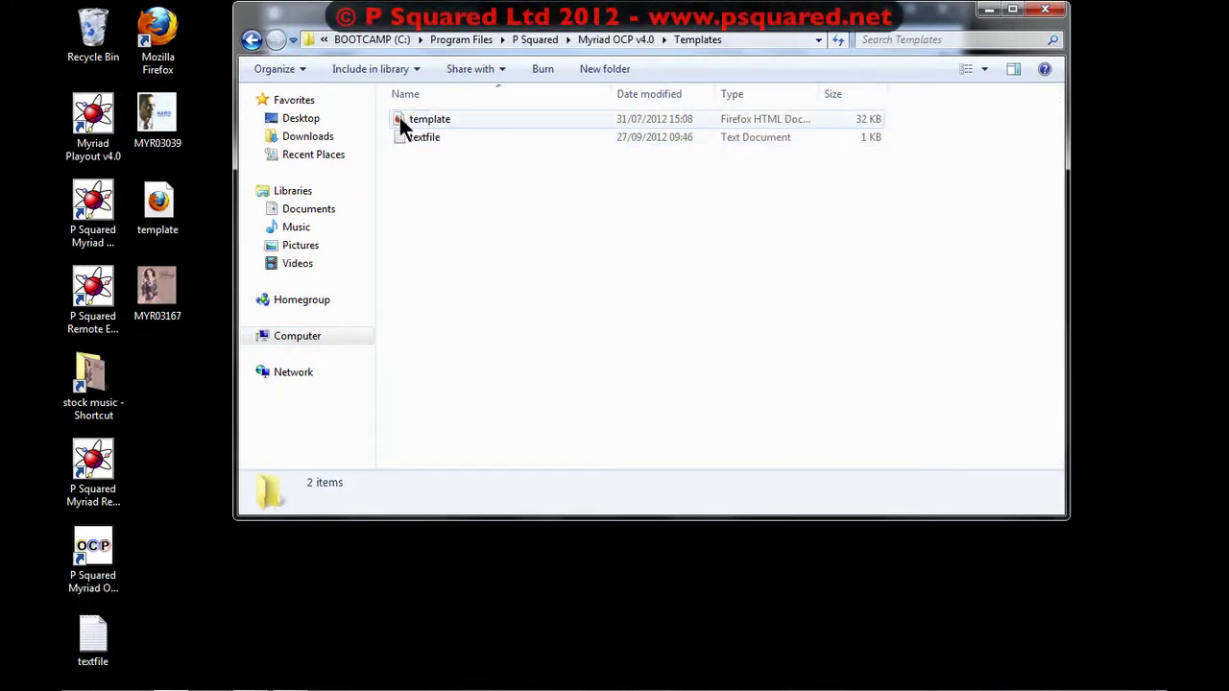
{"action": "left_click", "coordinate": [398, 117]}
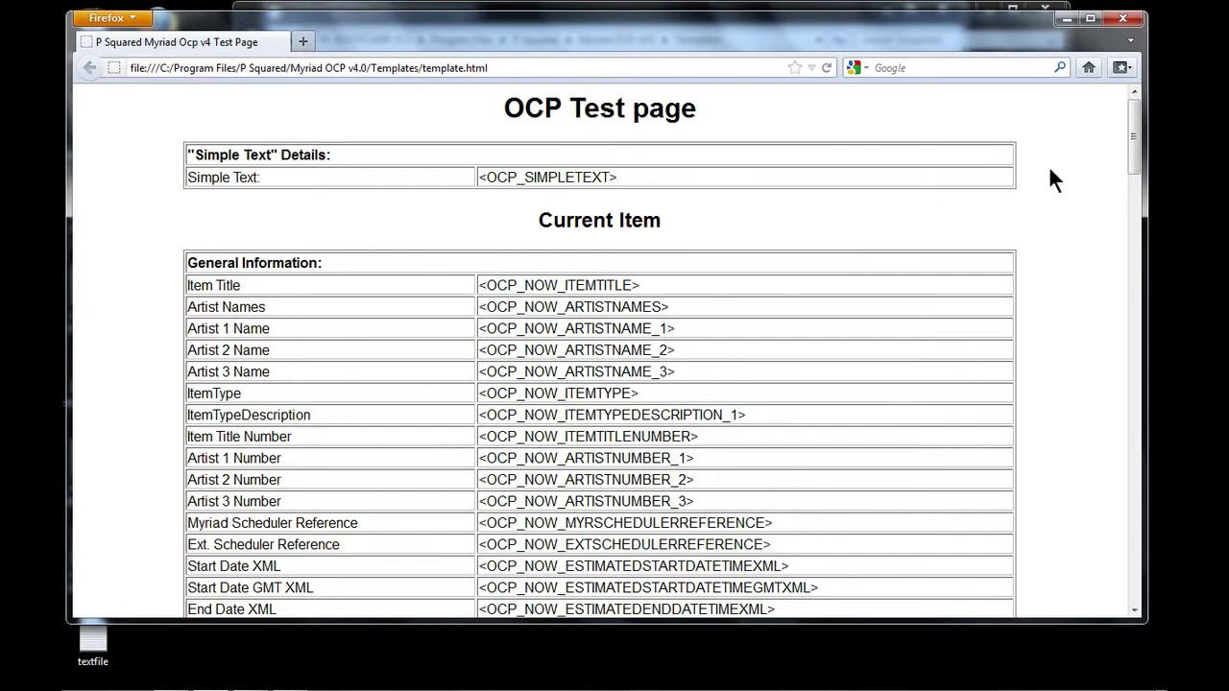
- Open the desktop template in a second tab and highlight the <OCP_NOW_ITEMTITLE> placeholder
{"action": "left_click_drag", "start_coordinate": [495, 27], "coordinate": [773, 50]}
{"action": "double_click", "coordinate": [150, 210]}
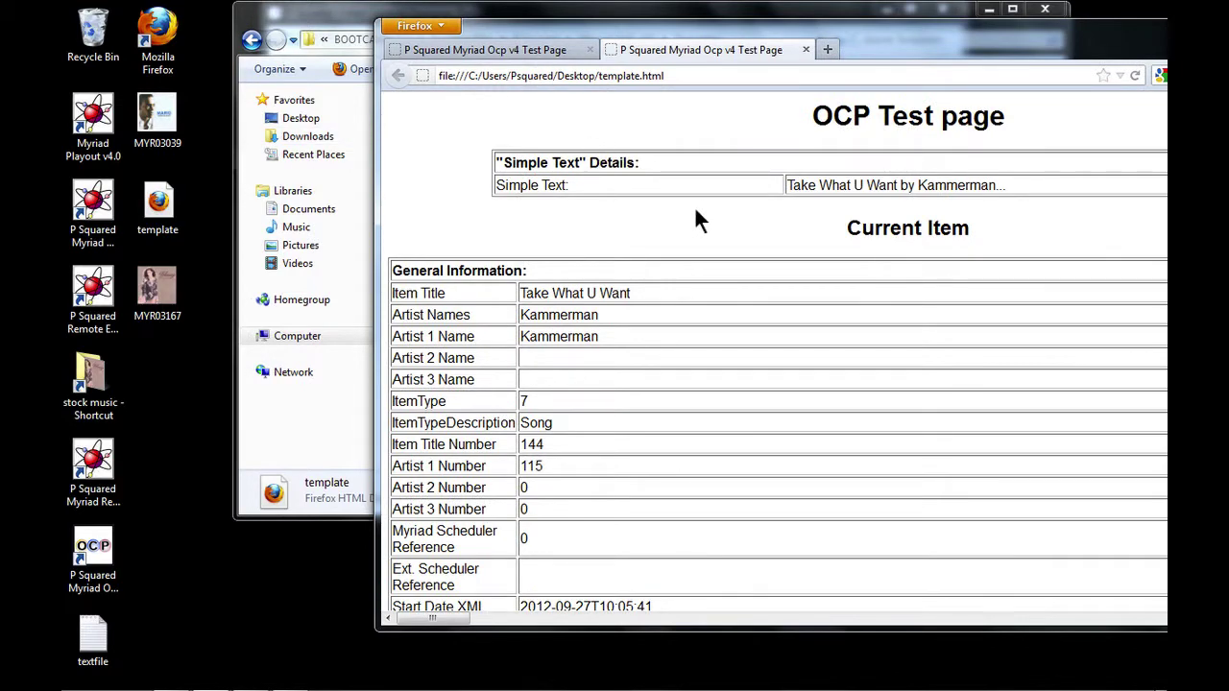
{"action": "left_click", "coordinate": [542, 48]}
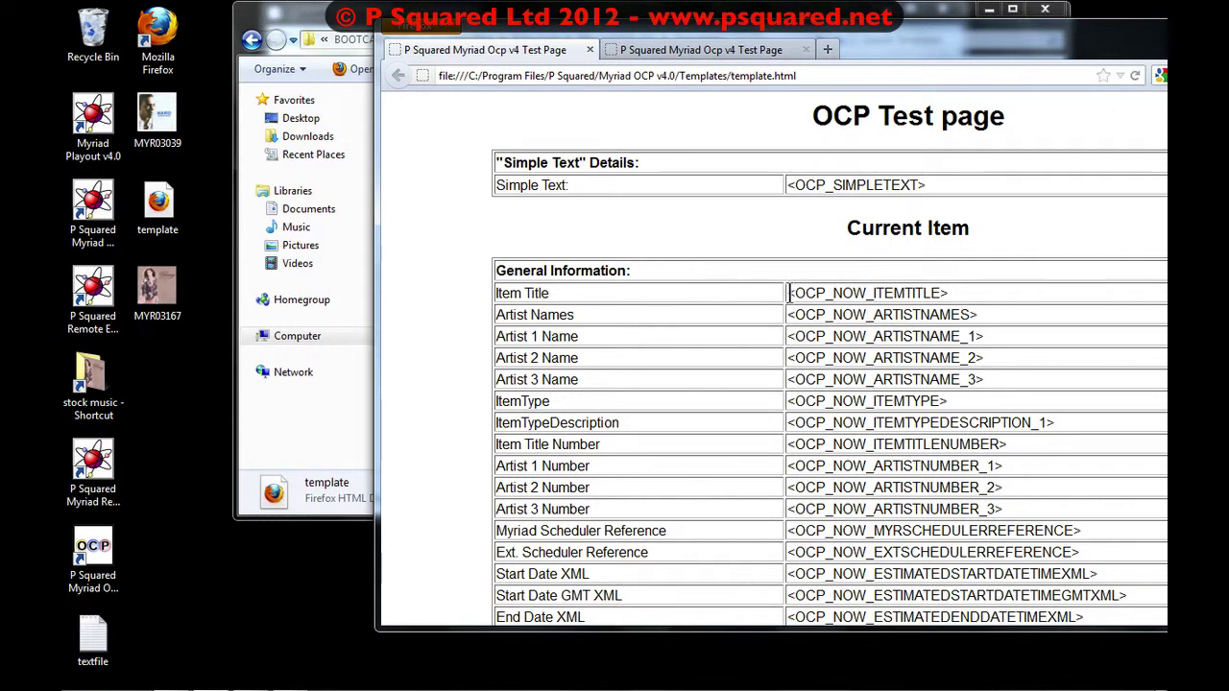
{"action": "left_click_drag", "start_coordinate": [785, 293], "coordinate": [948, 290]}
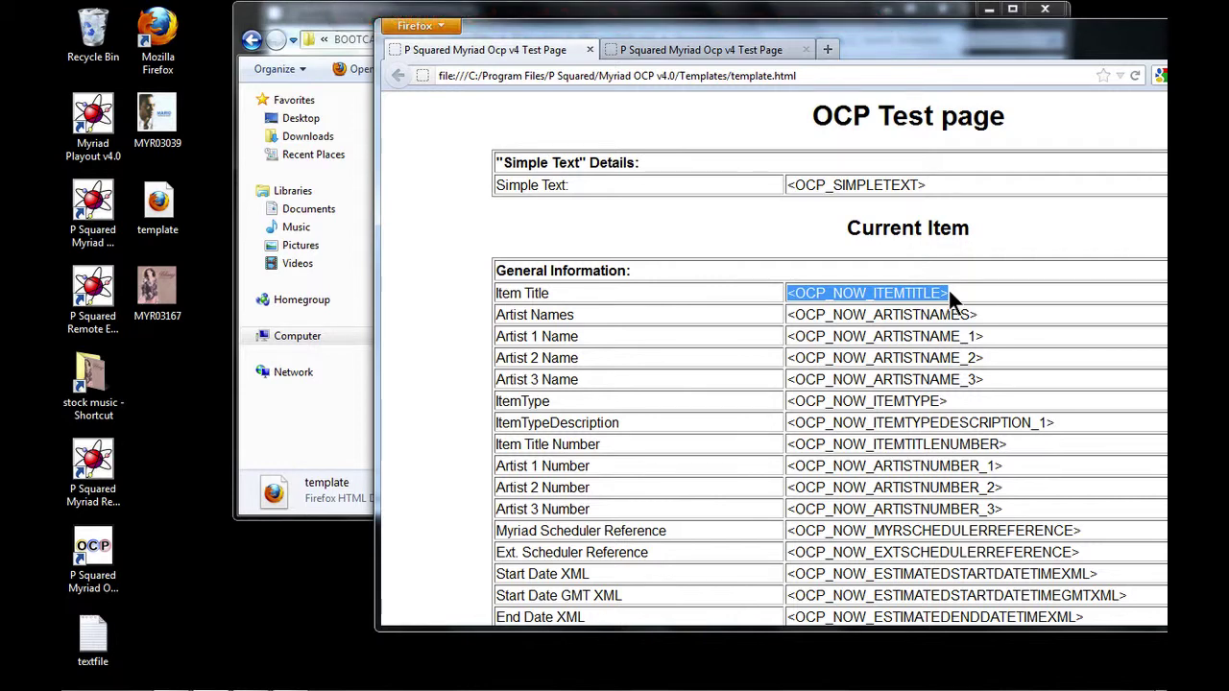
- Compare the placeholder tags against the live Take What U Want by Kammerman values
{"action": "left_click", "coordinate": [672, 53]}
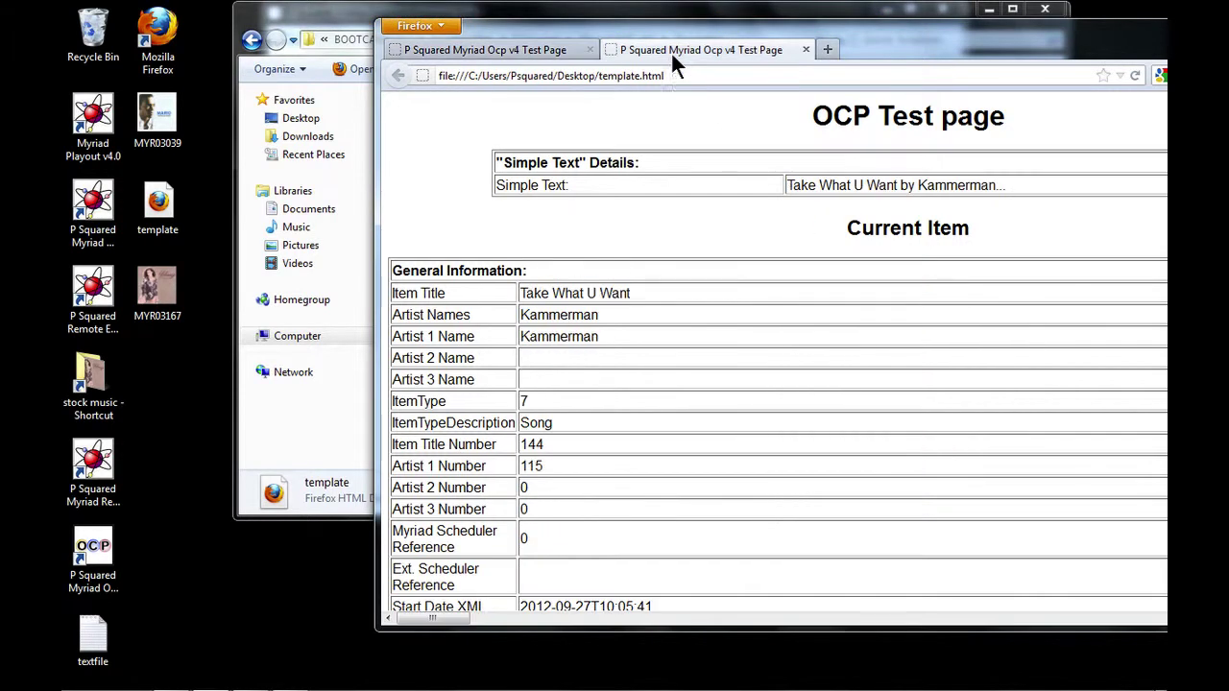
{"action": "left_click", "coordinate": [555, 53]}
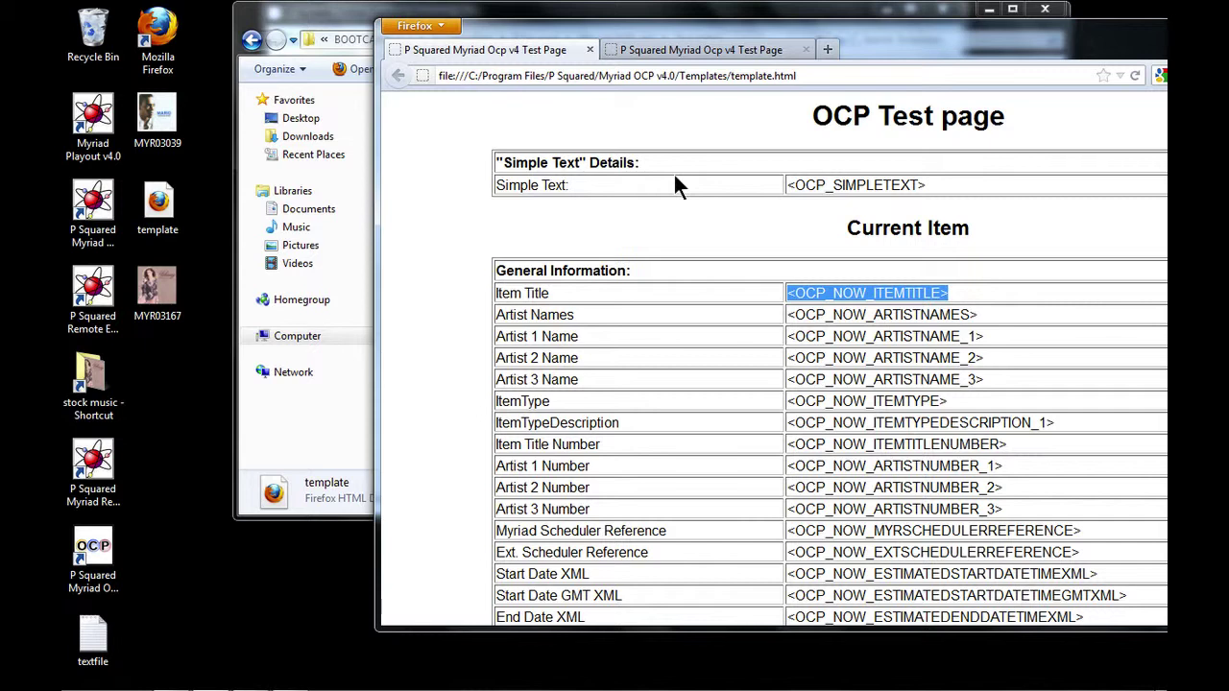
{"action": "left_click", "coordinate": [691, 48]}
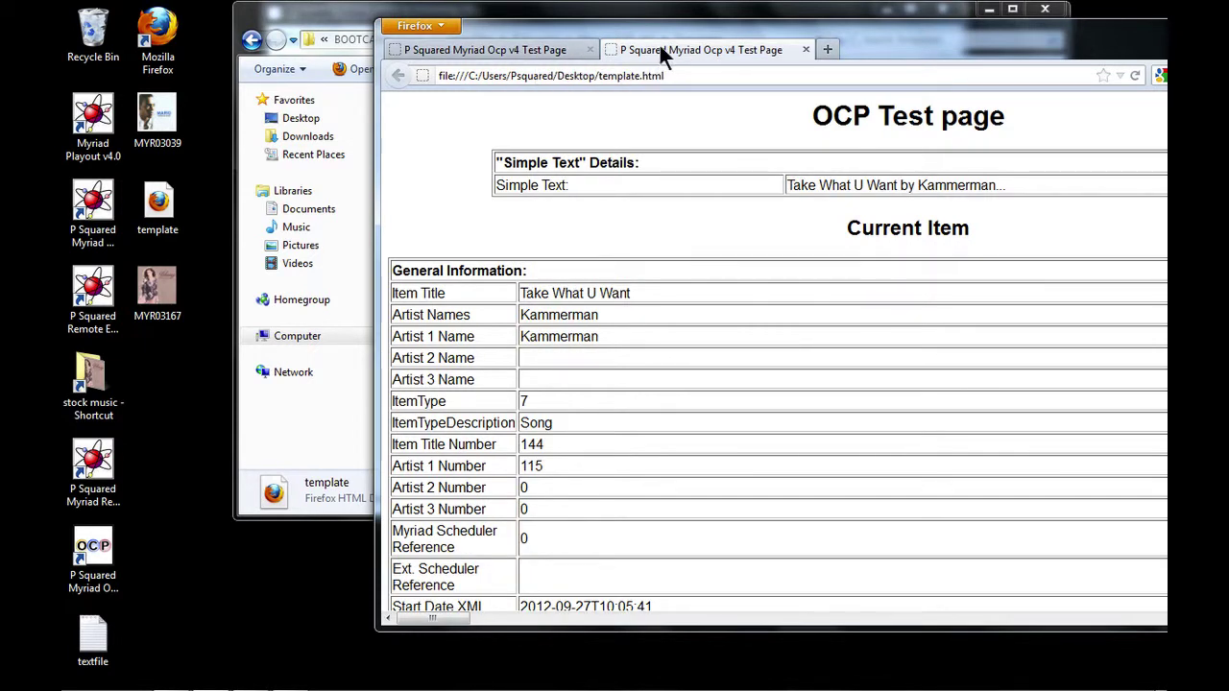
{"action": "left_click", "coordinate": [561, 50]}
{"action": "left_click", "coordinate": [666, 50]}
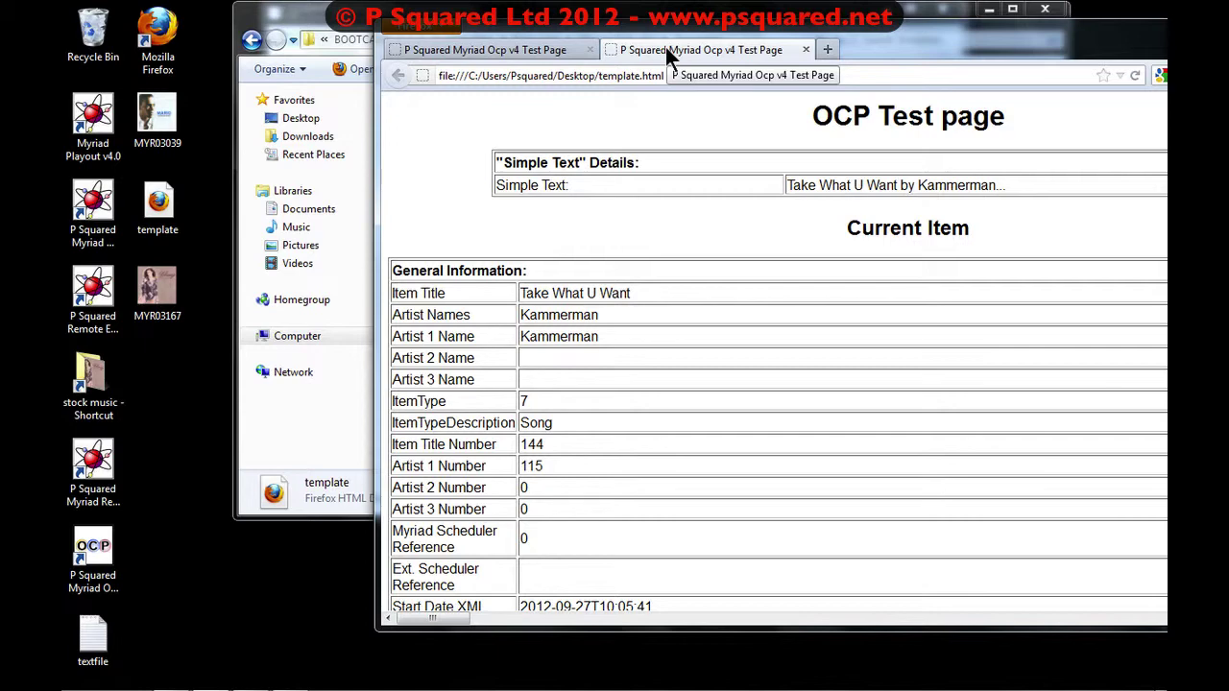
{"action": "left_click", "coordinate": [563, 49]}
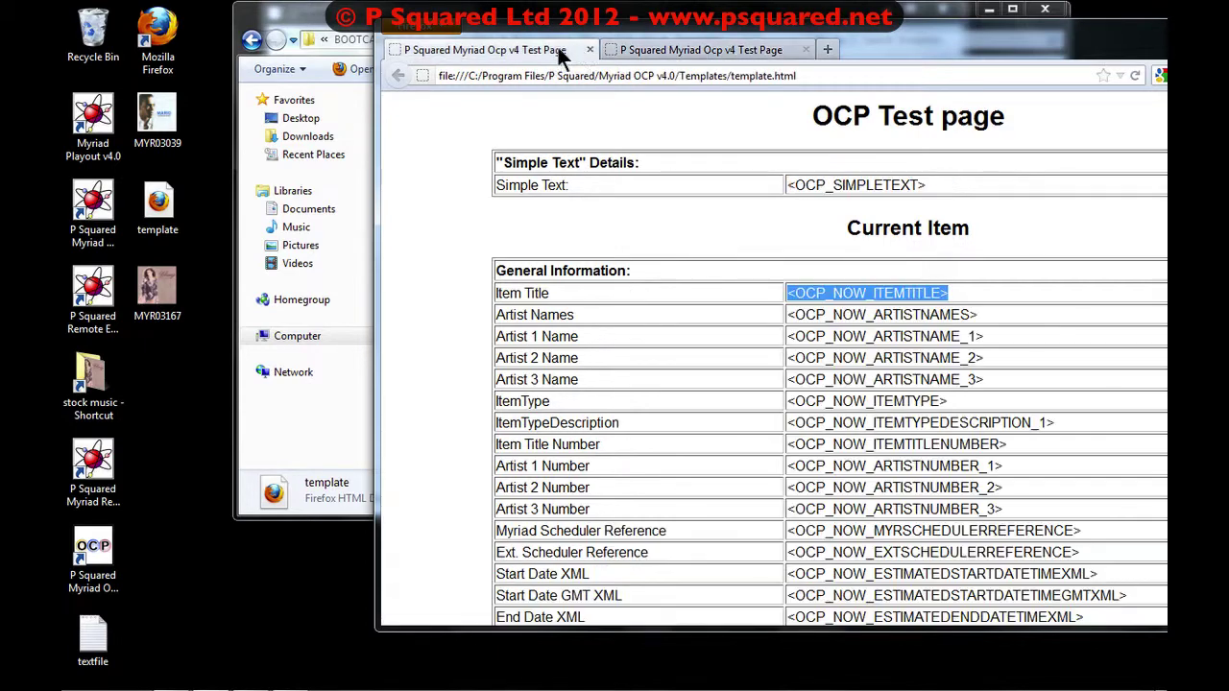
{"action": "left_click", "coordinate": [698, 45]}
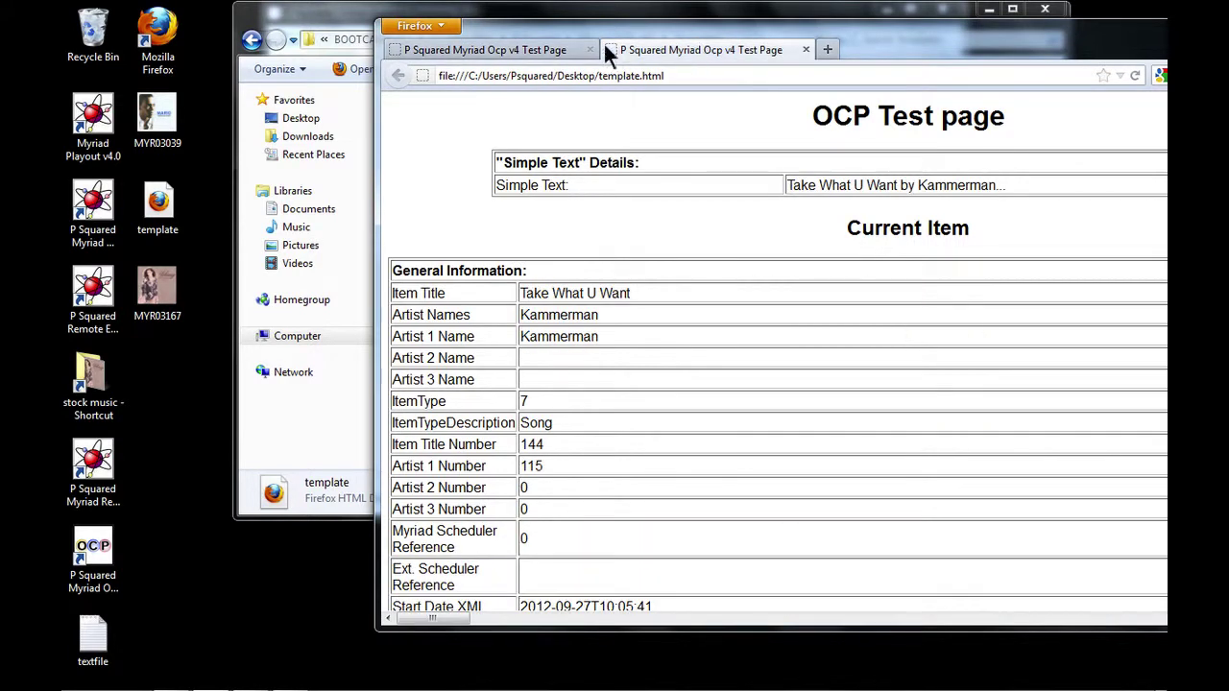
{"action": "left_click", "coordinate": [563, 47]}
{"action": "left_click", "coordinate": [679, 47]}
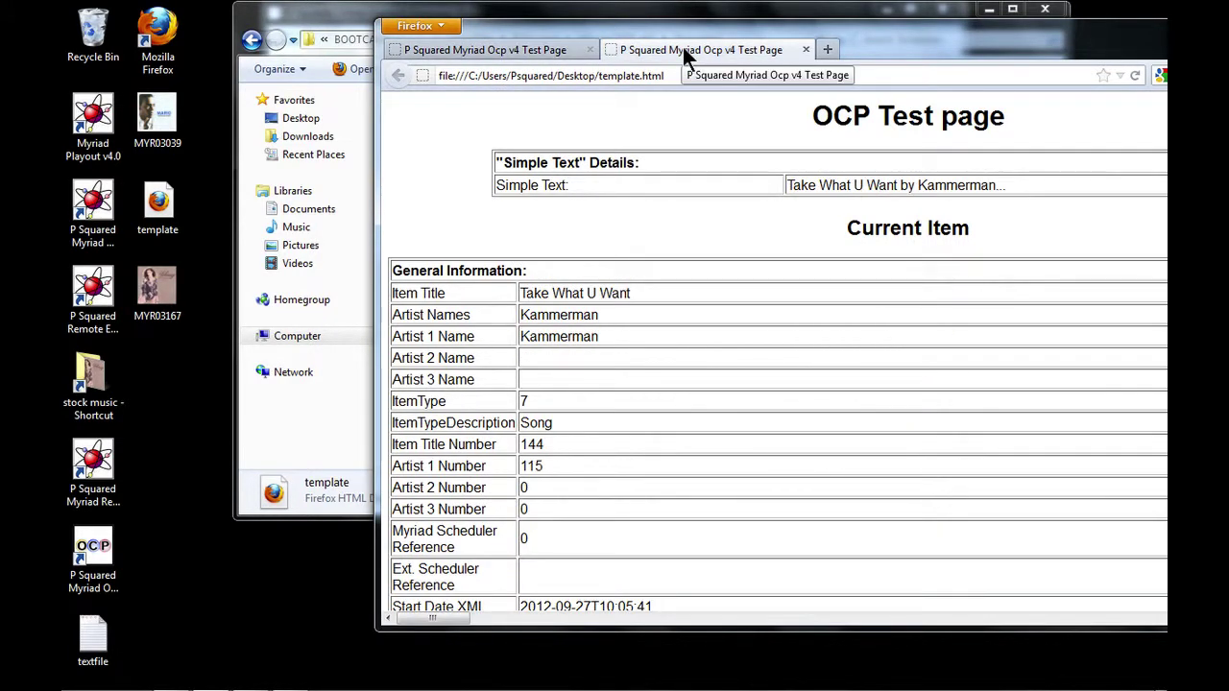